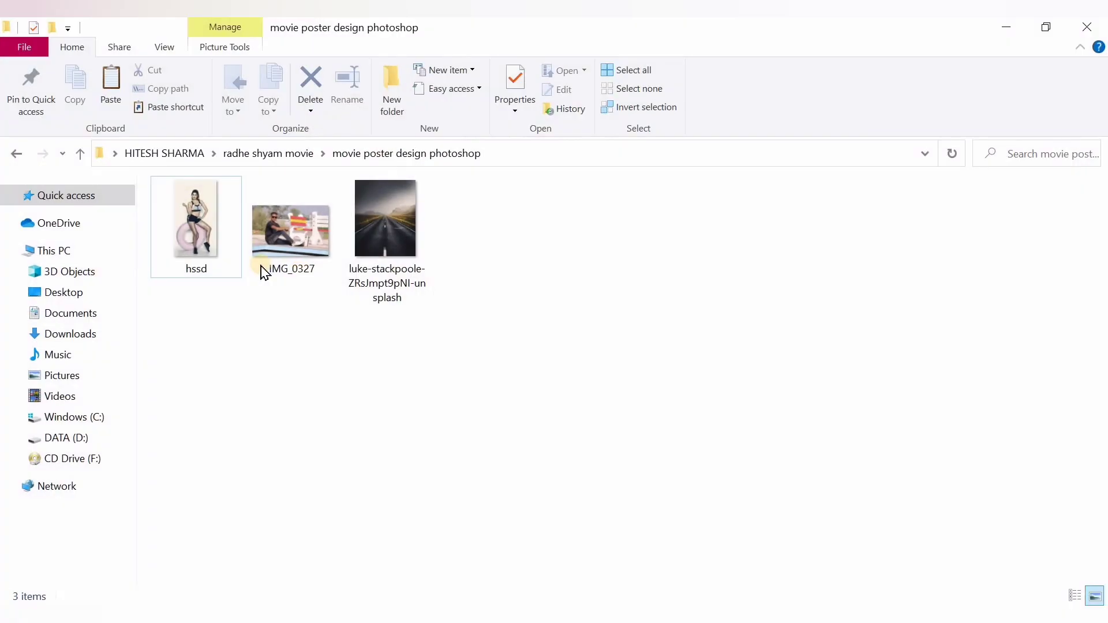
Place the luke-stackpoole road photo in the Untitled-1 document and stretch it sideways to cover the whole canvas
left_click_drag(366, 230, 370, 577)
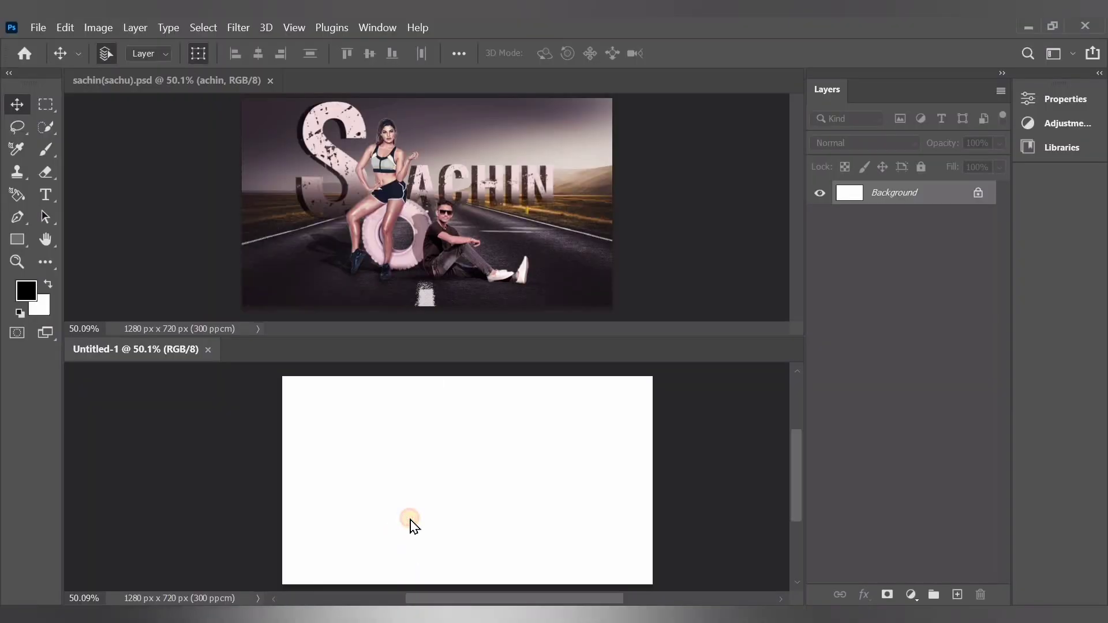
left_click_drag(411, 522, 398, 520)
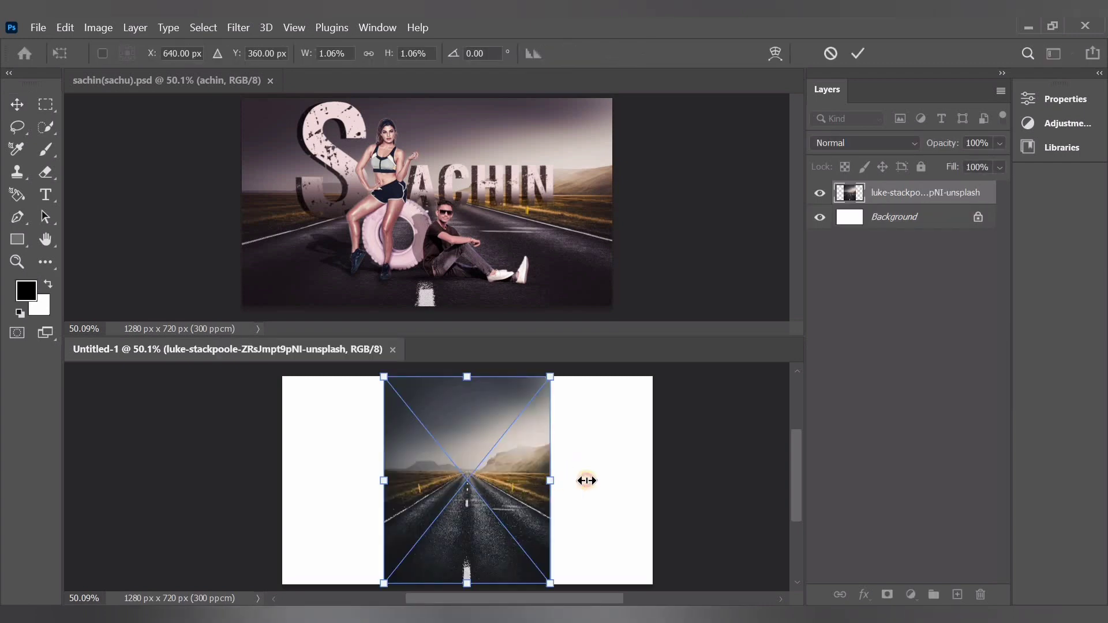
left_click_drag(586, 481, 653, 480)
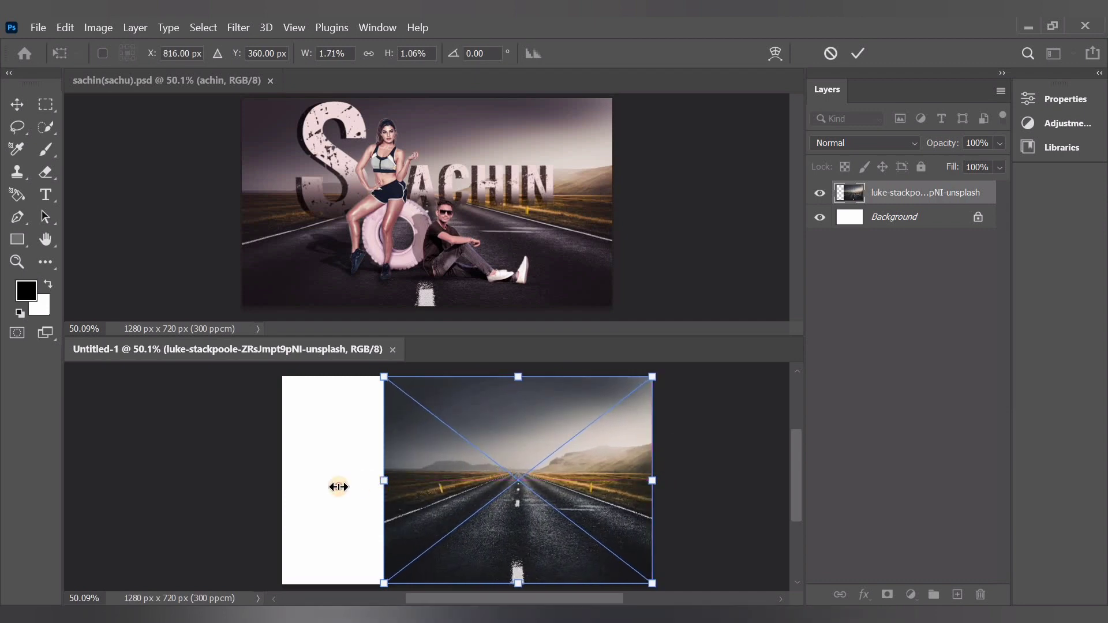
left_click_drag(338, 487, 282, 480)
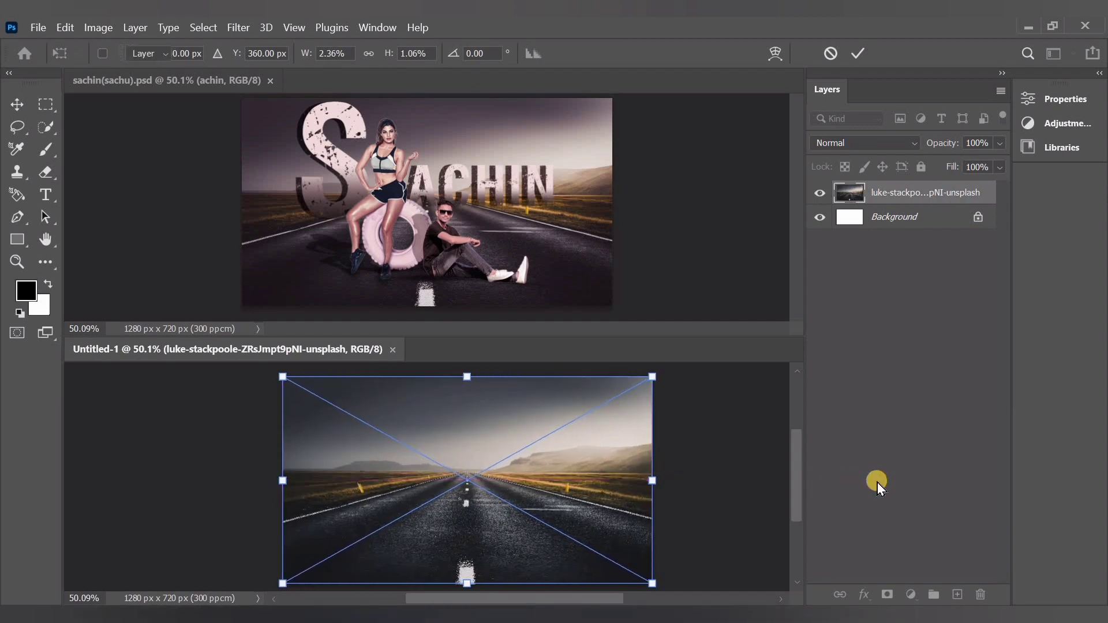
key("Return")
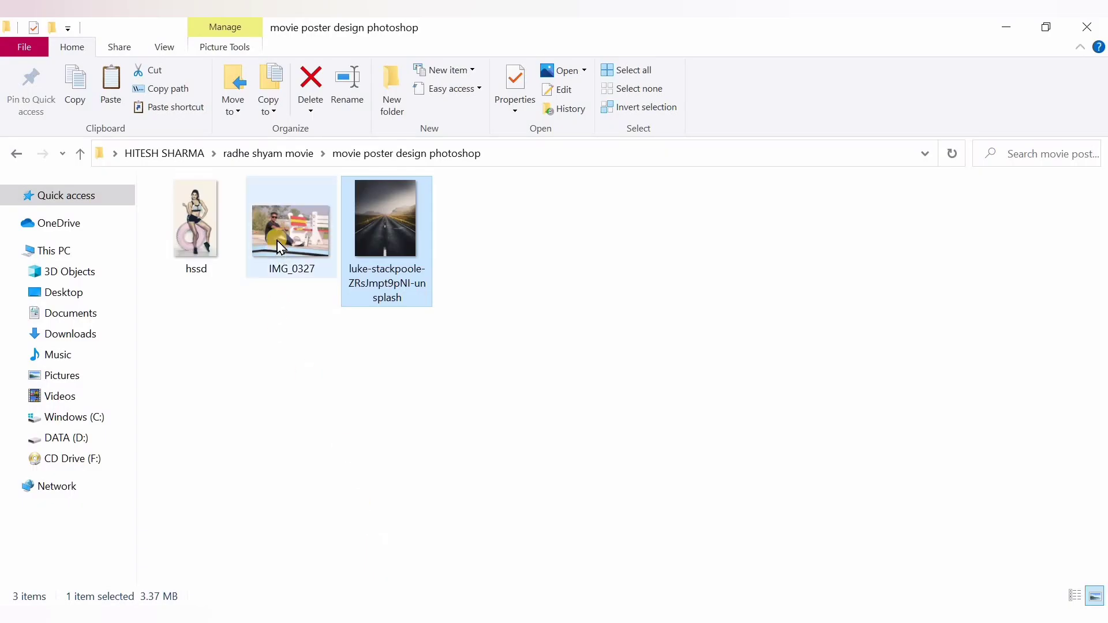
Place the IMG_0327 photo from the poster folder above the road layer at its default size
double_click(276, 233)
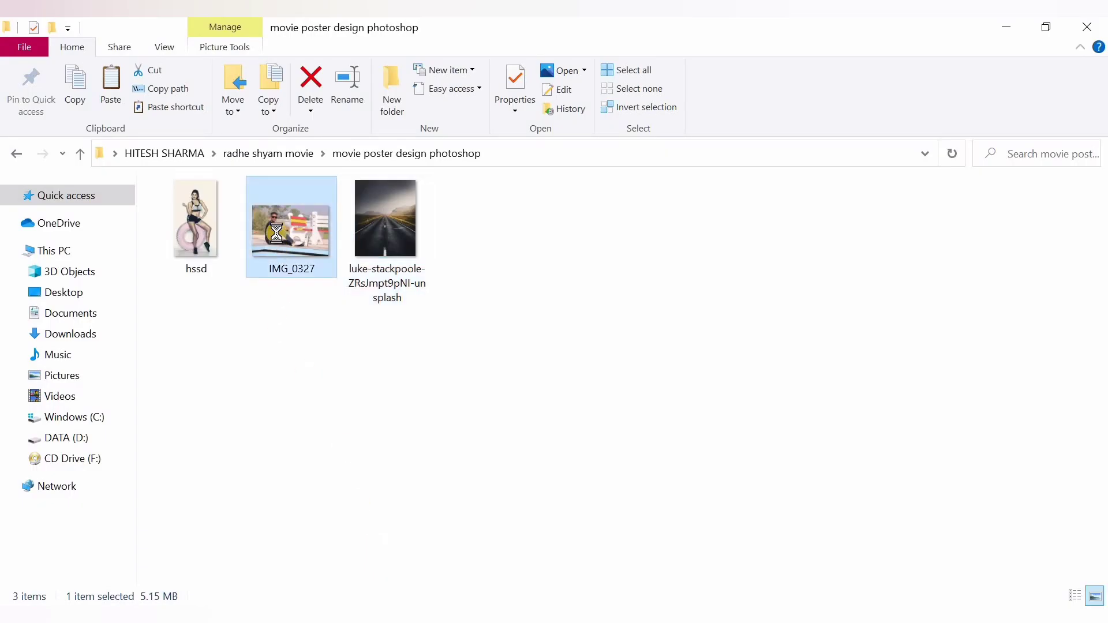
left_click_drag(292, 248, 446, 502)
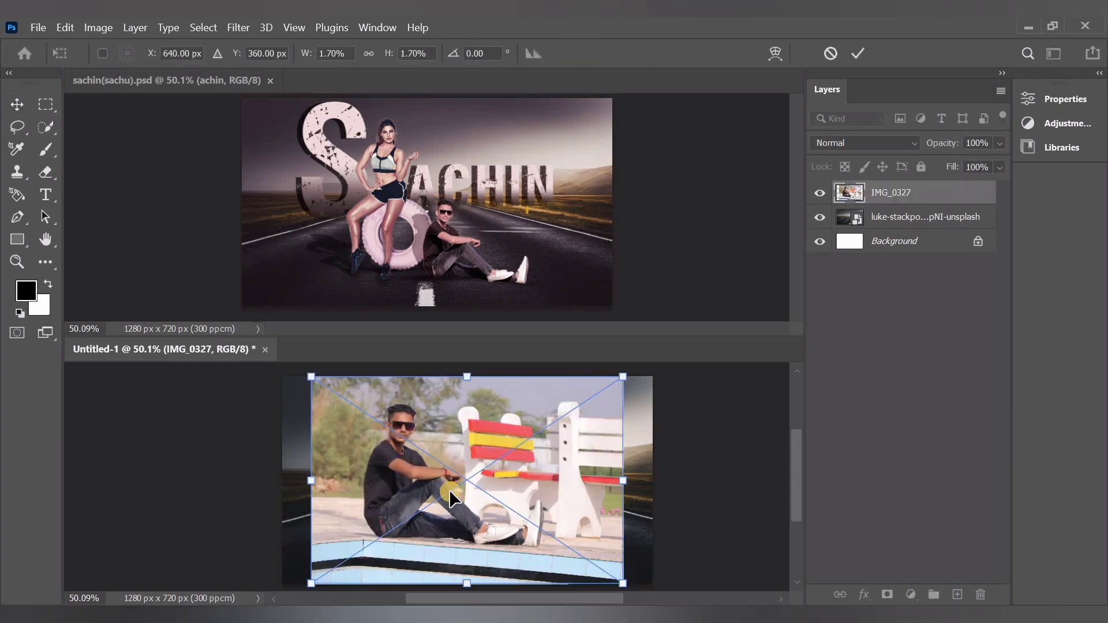
left_click(923, 404)
Select the seated man on the IMG_0327 layer with the Quick Selection tool, including his legs and both shoes
left_click(918, 194)
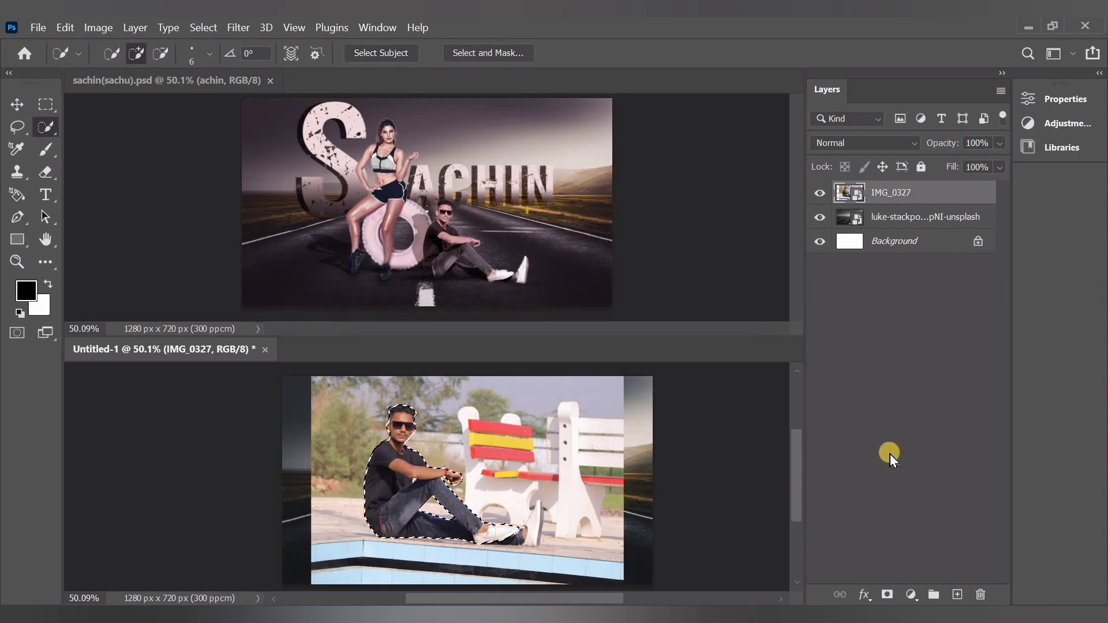
key("alt")
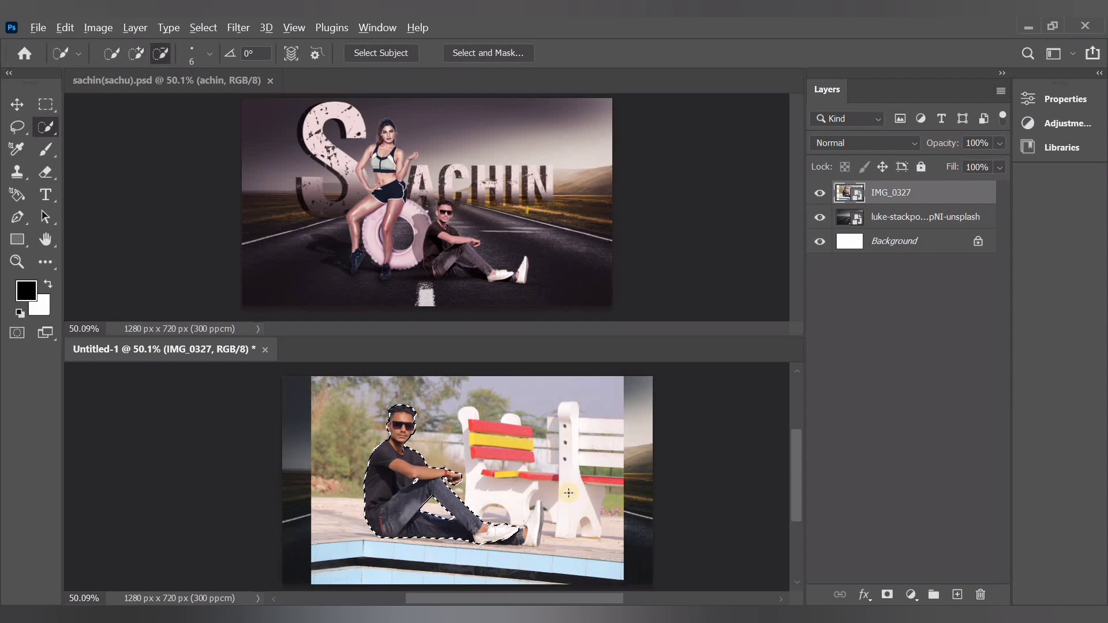
scroll(569, 493, "up", 7)
scroll(352, 490, "down", 3)
scroll(479, 489, "up", 1)
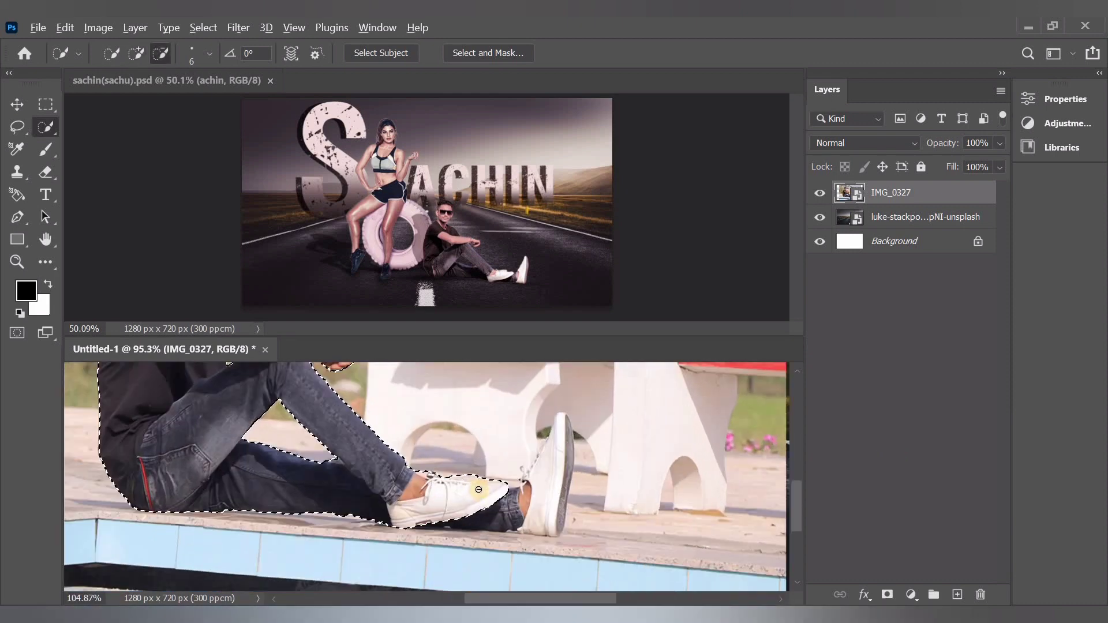
scroll(478, 489, "up", 5)
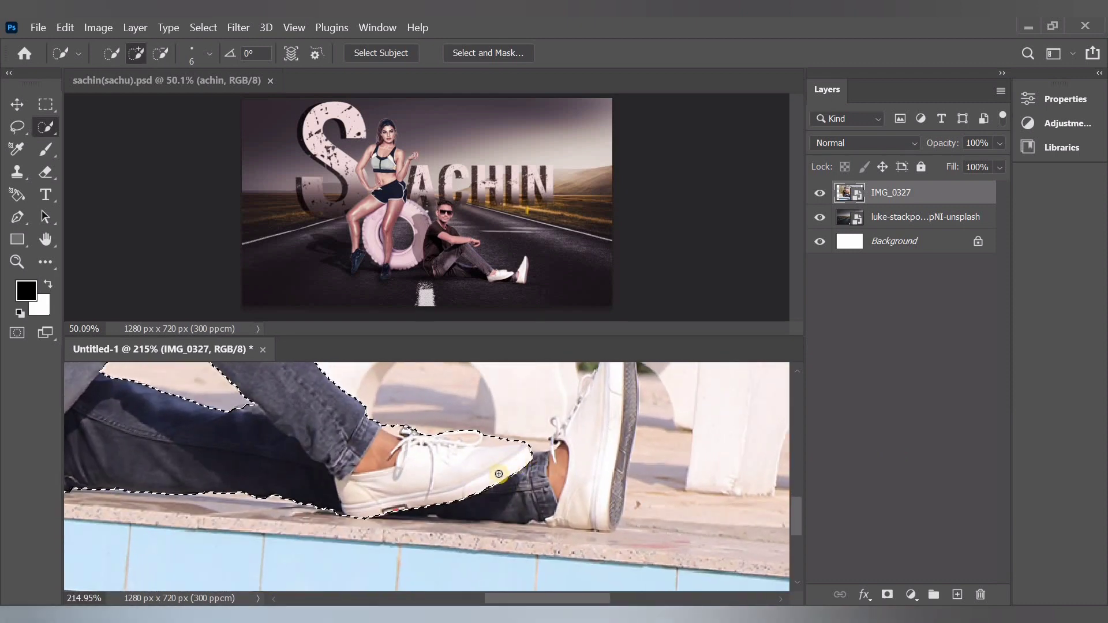
mouse_move(499, 474)
left_mouse_down()
mouse_move(557, 476)
mouse_move(583, 458)
mouse_move(598, 425)
mouse_move(556, 478)
mouse_move(386, 513)
left_mouse_up()
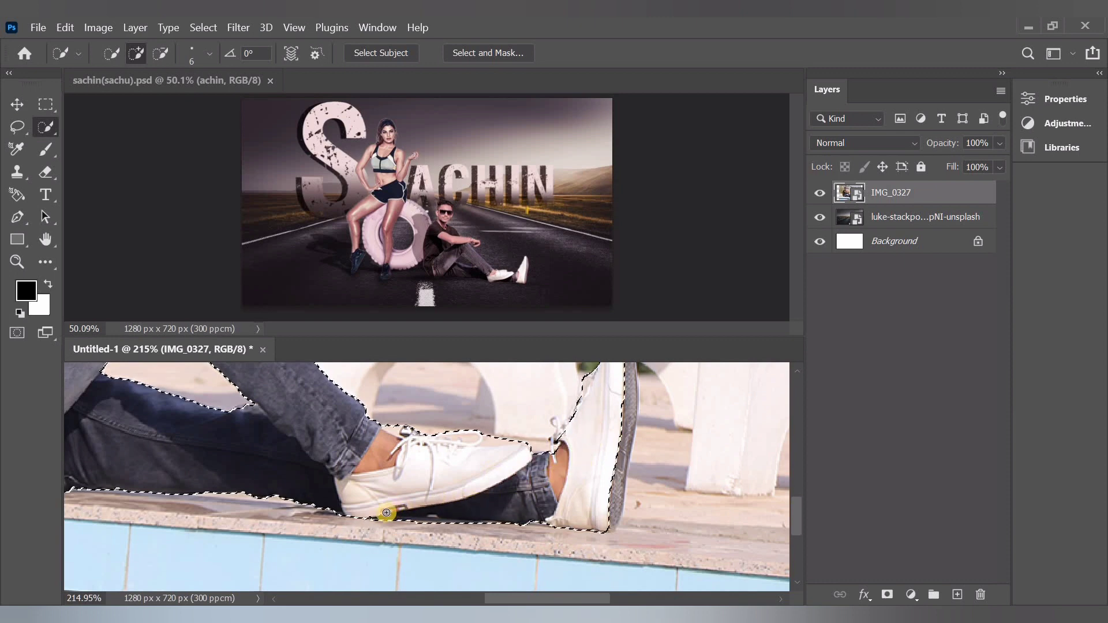
Refine the selection around the man's shoes, adding the grey sole of the upright shoe
left_click(161, 53)
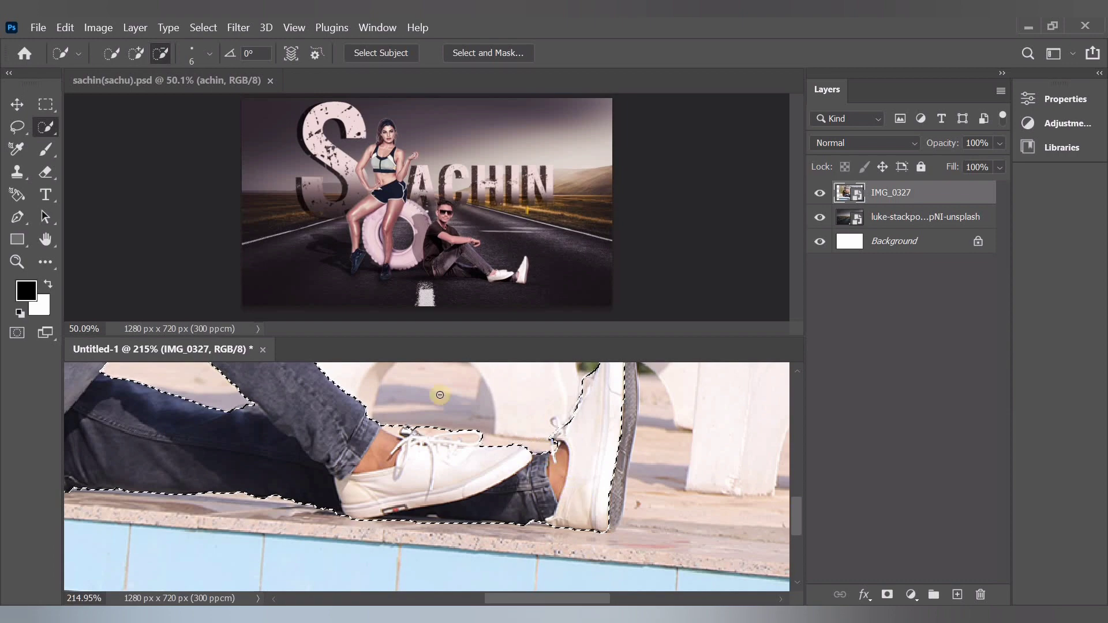
scroll(511, 460, "up", 2)
scroll(511, 461, "down", 2)
scroll(502, 462, "down", 1)
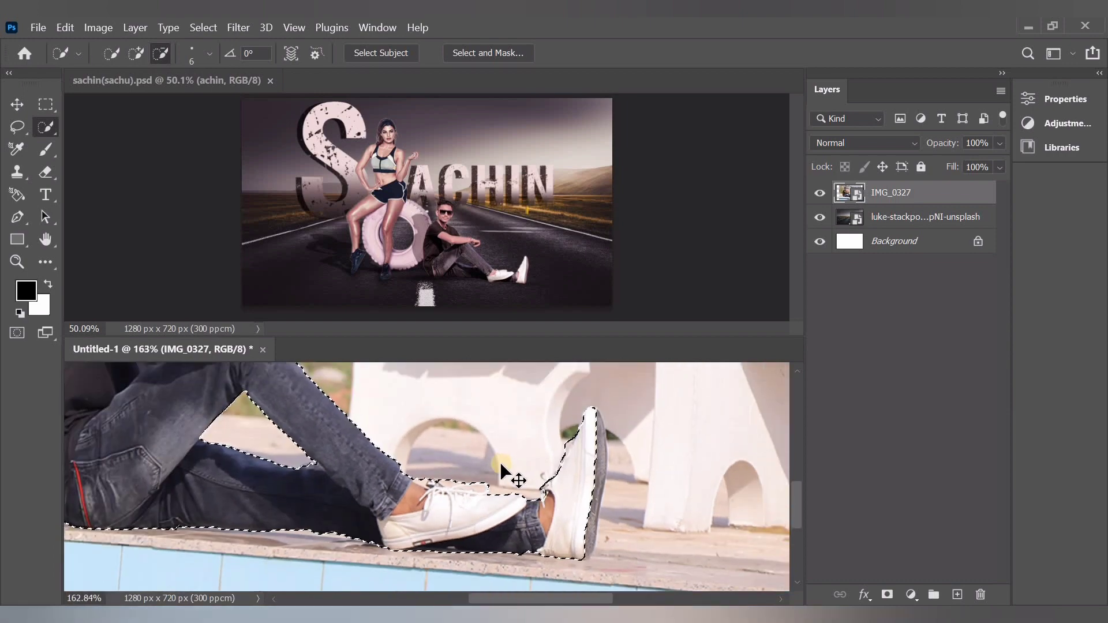
scroll(507, 466, "up", 3)
left_click(136, 53)
scroll(563, 399, "down", 2)
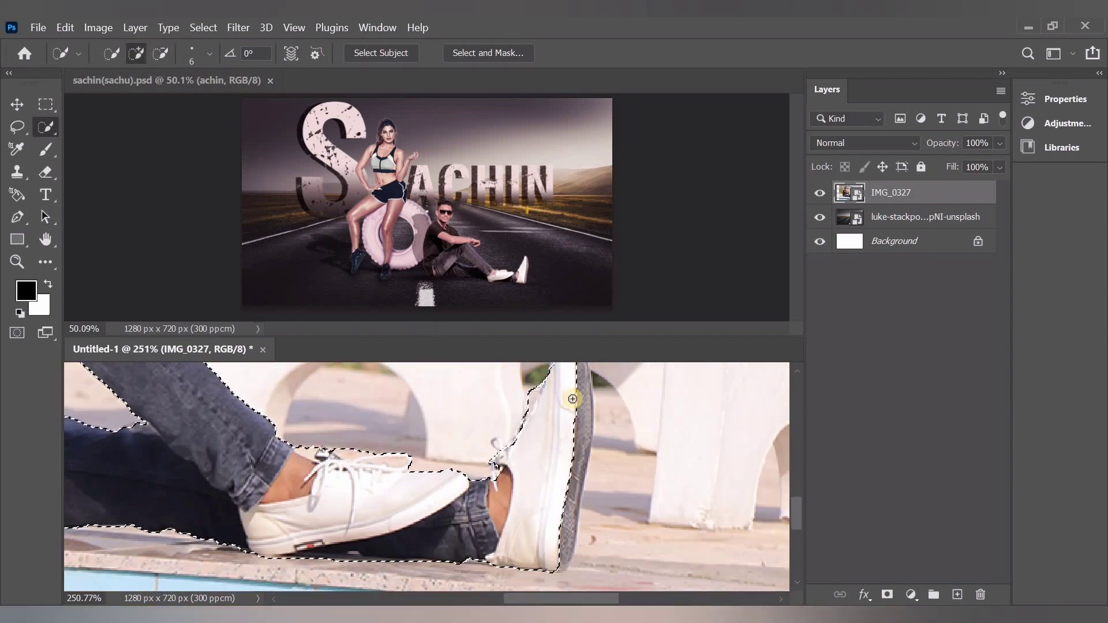
scroll(573, 390, "up", 2)
left_click_drag(578, 387, 571, 454)
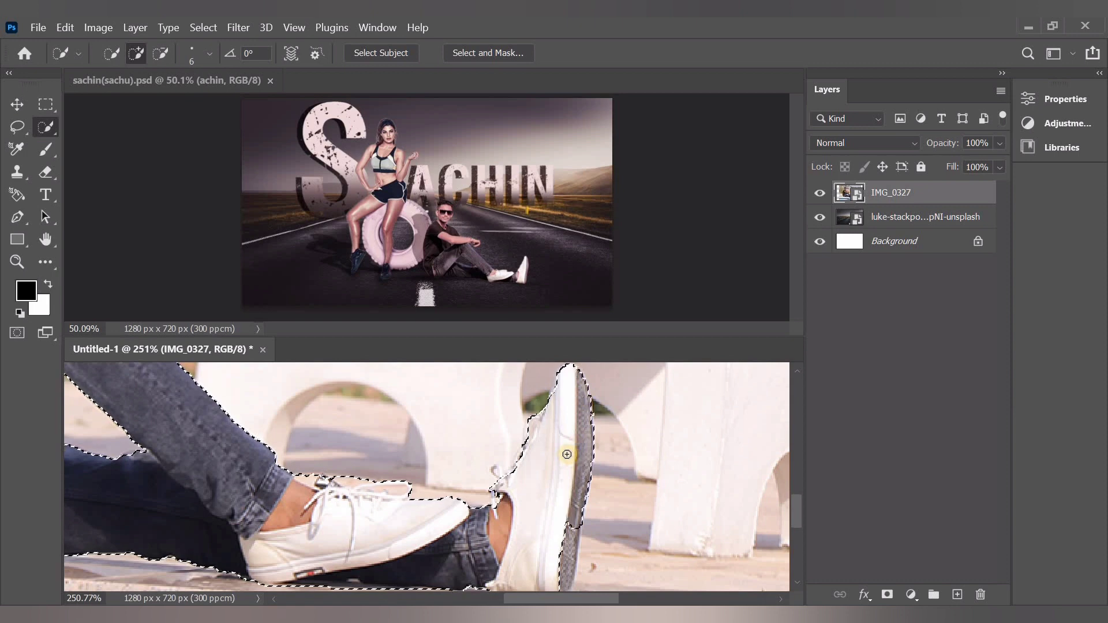
scroll(568, 454, "down", 2)
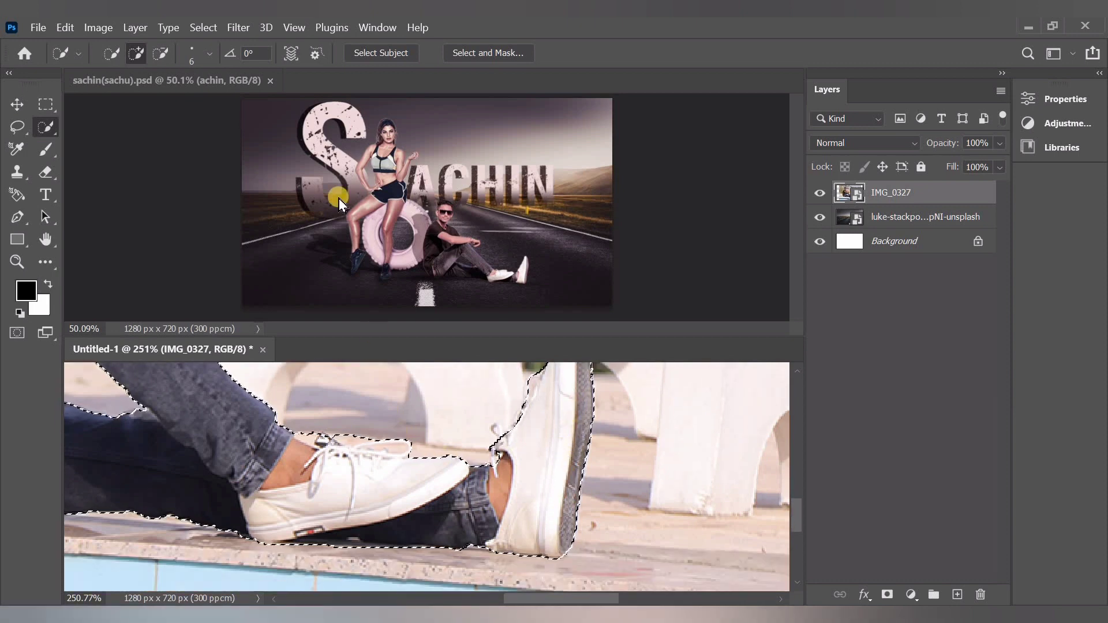
Refine the edge of the man's selection with radius 0.5 px and smooth 7, and output it to a new layer
left_click(203, 27)
left_click(305, 257)
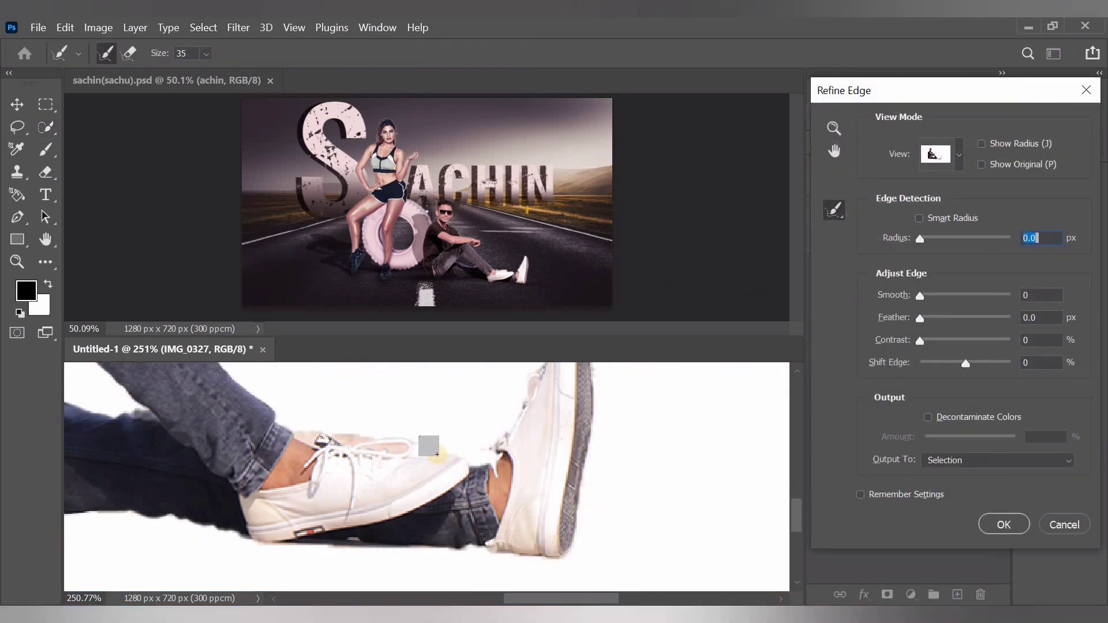
scroll(437, 454, "down", 5)
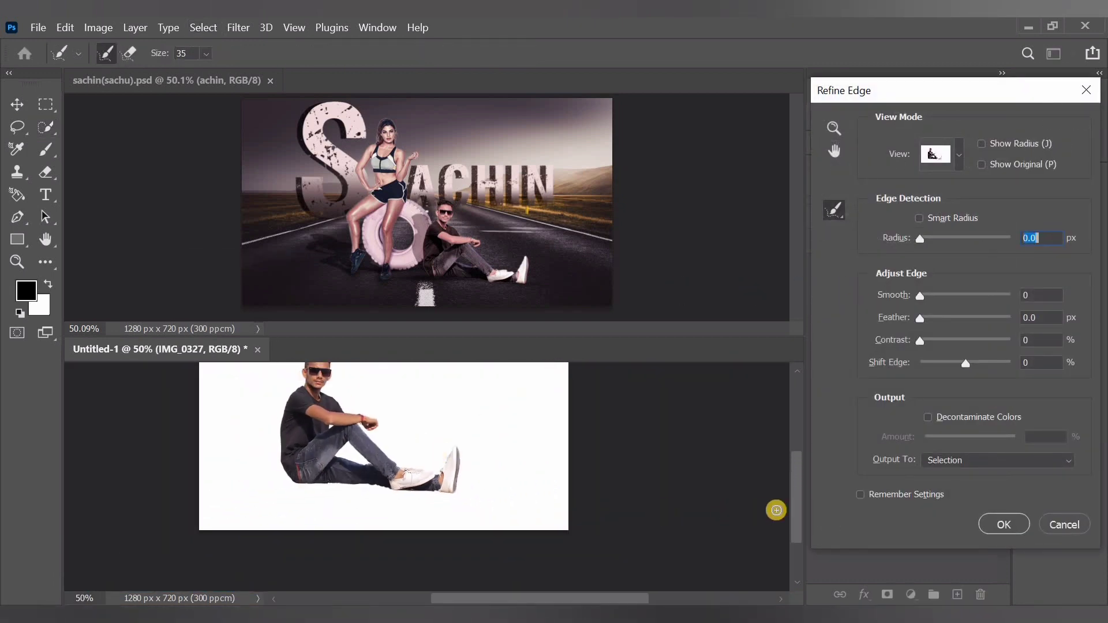
left_click_drag(796, 509, 795, 496)
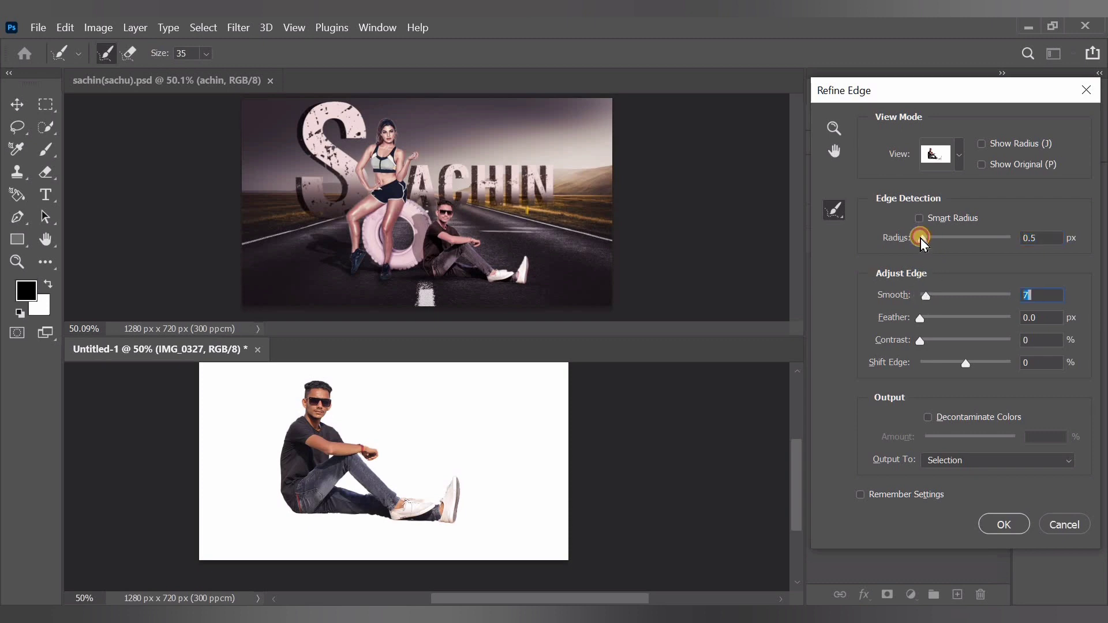
left_click(981, 460)
left_click(987, 502)
left_click(1008, 523)
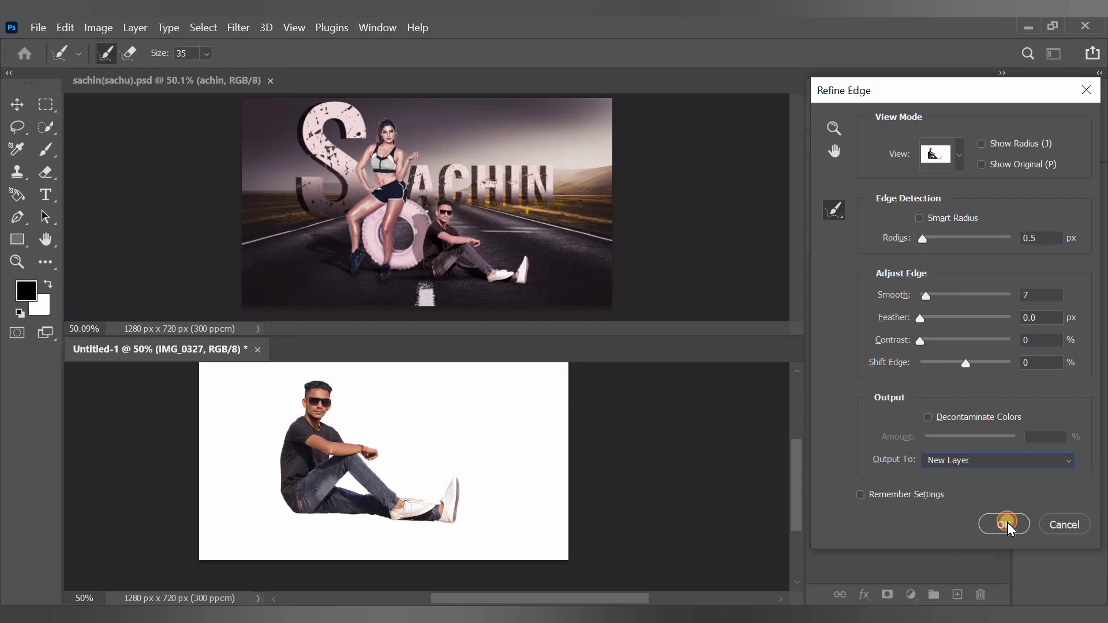
Scale the man cutout to about 67% and position him sitting on the road just right of the centre line
left_click(16, 104)
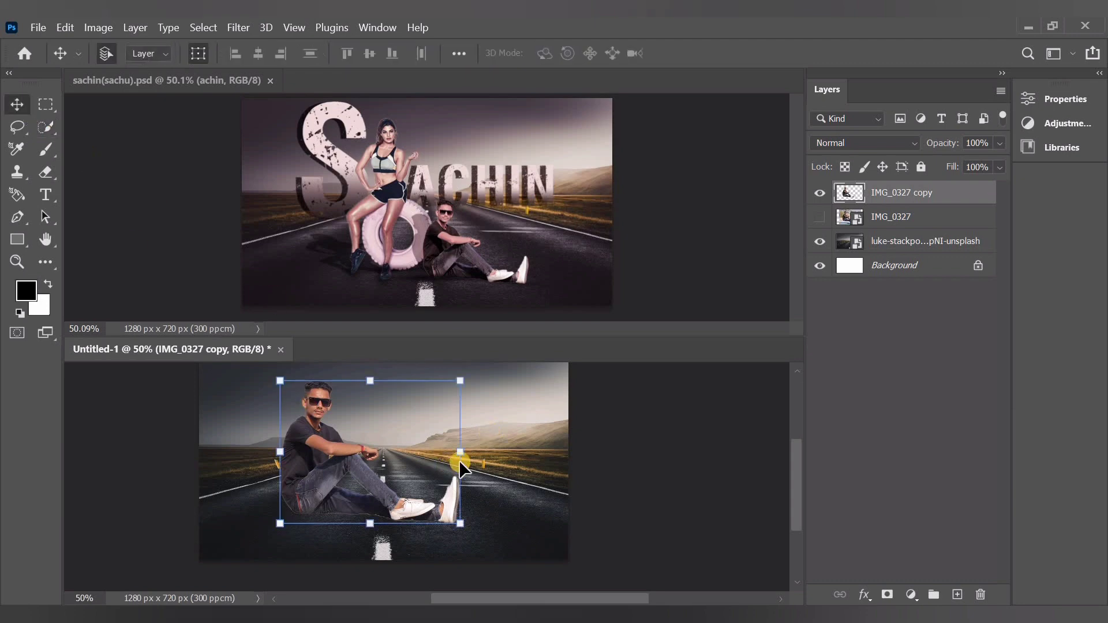
left_click_drag(460, 453, 400, 453)
left_click_drag(344, 482, 440, 499)
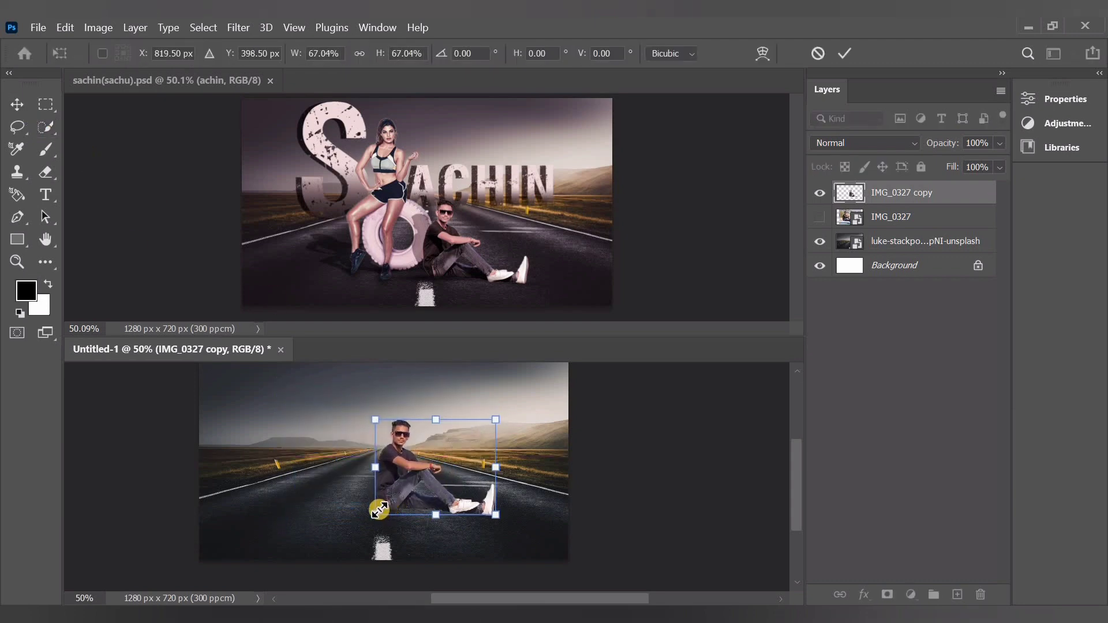
left_click(894, 448)
scroll(469, 493, "down", 2)
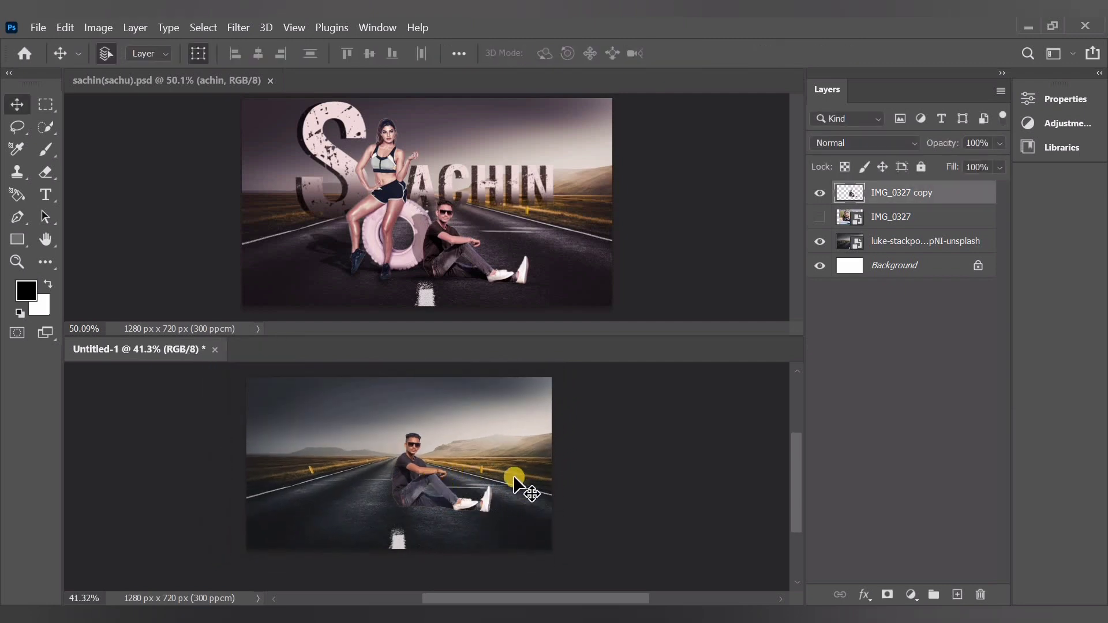
left_click_drag(463, 486, 431, 504)
key("ctrl+z")
left_click(889, 458)
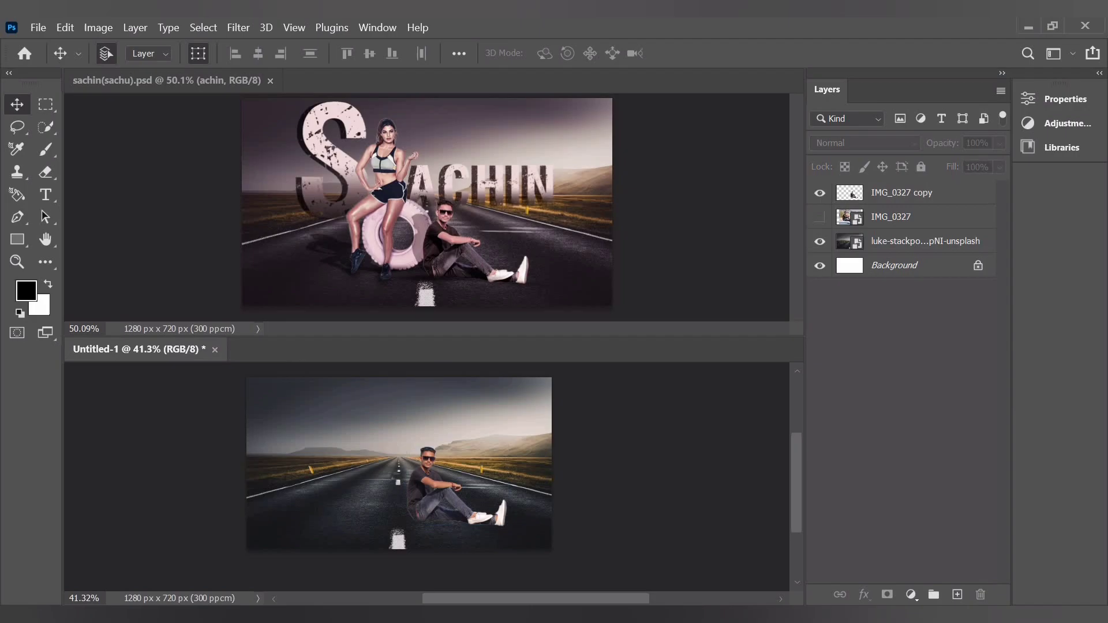
Place the hssd photo from the poster folder above the man cutout at its default size
key("alt+Tab")
left_click_drag(191, 223, 381, 505)
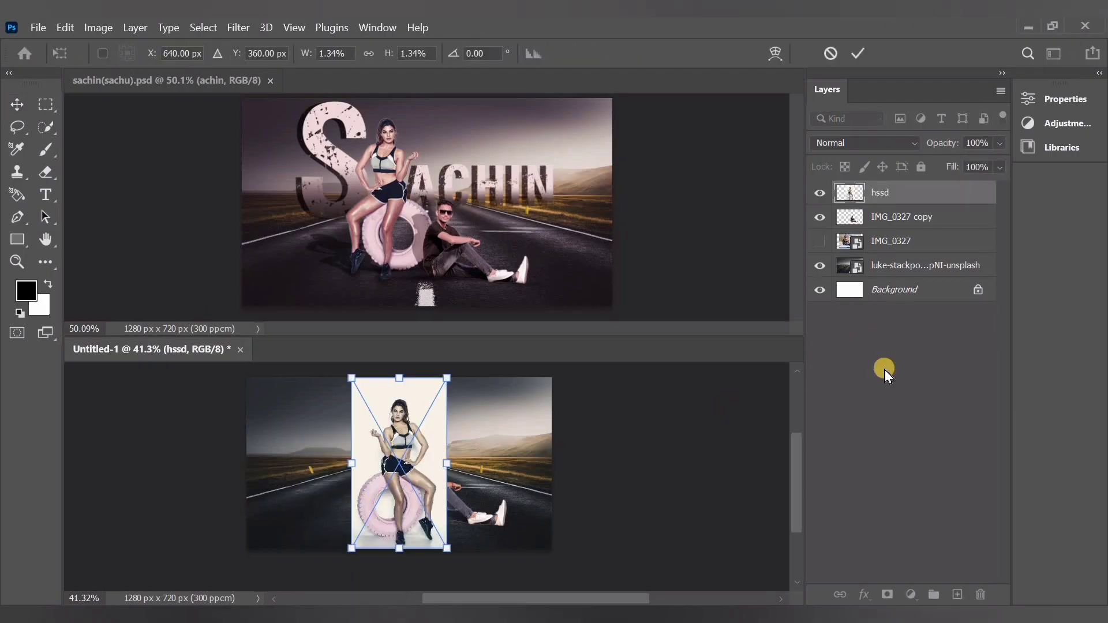
left_click(886, 371)
Select the woman on the hssd layer with Select Subject and add the whole pink tyre with the Quick Selection tool
left_click(46, 127)
left_click(900, 197)
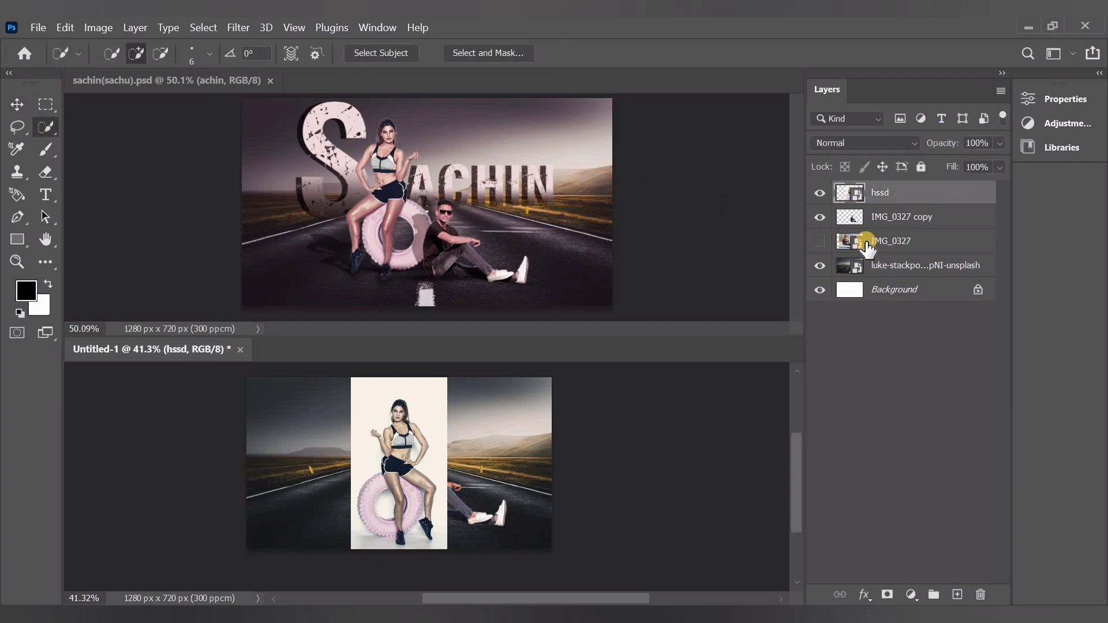
left_click(362, 55)
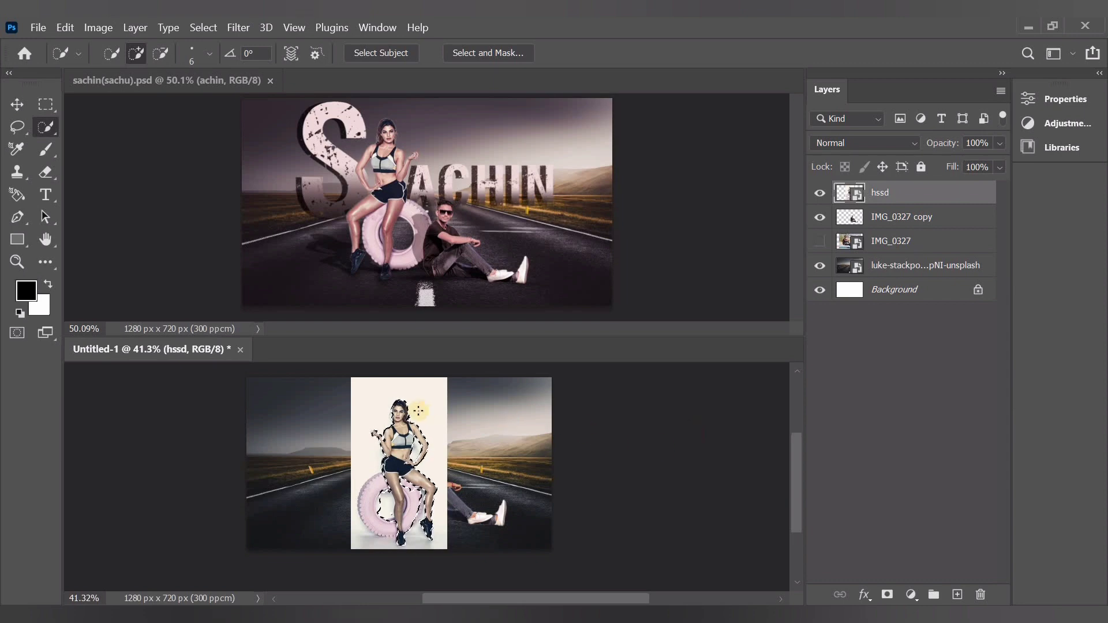
scroll(392, 474, "up", 5)
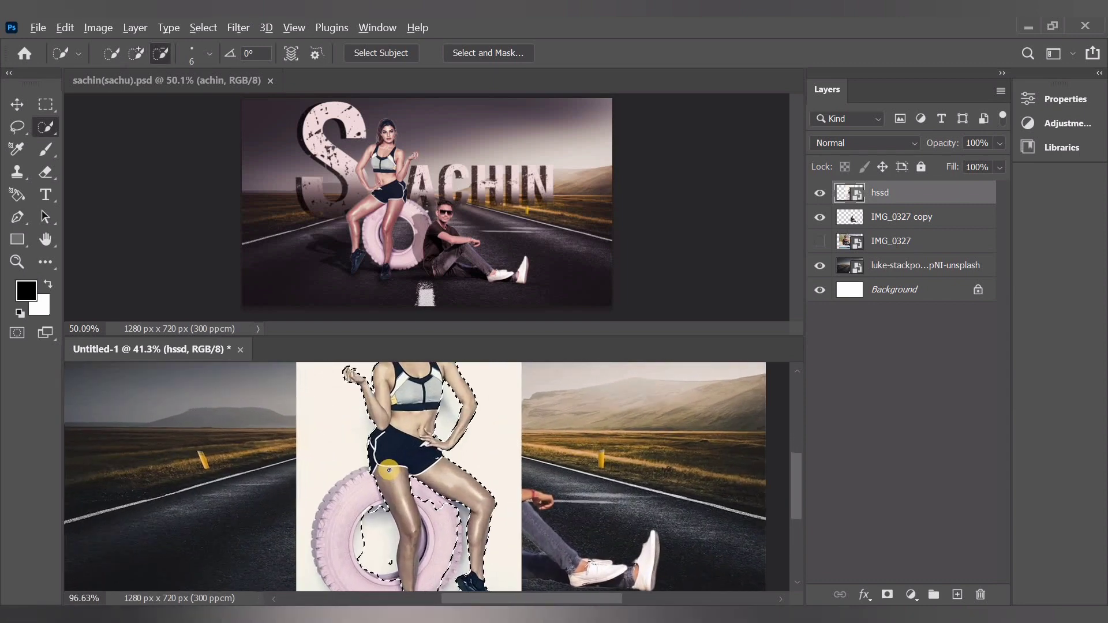
scroll(391, 471, "down", 2)
scroll(392, 471, "up", 3)
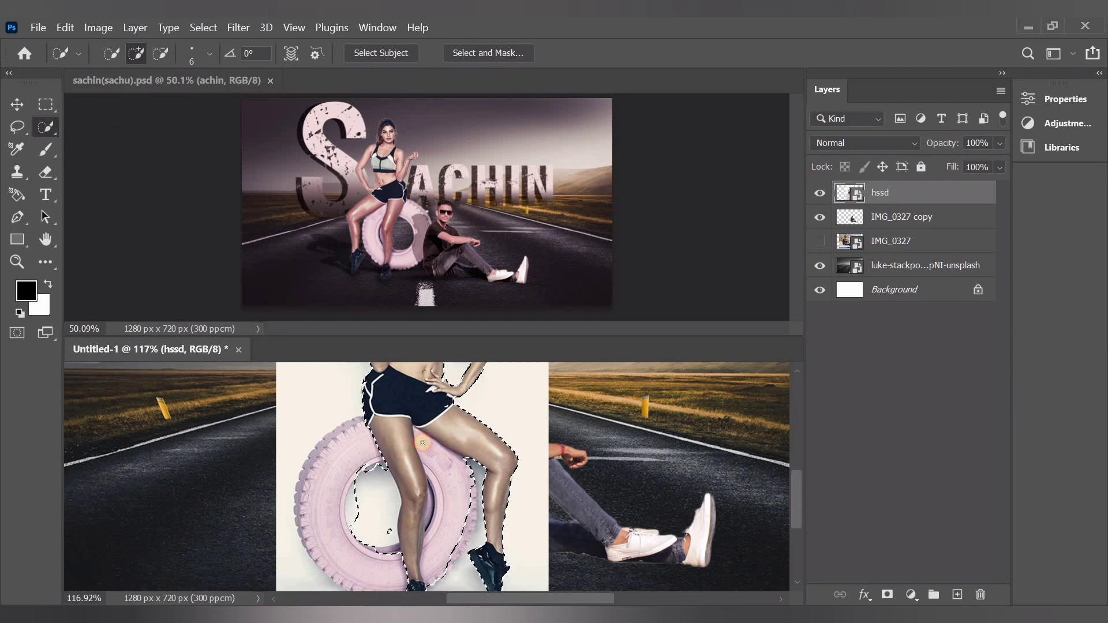
scroll(423, 443, "down", 2)
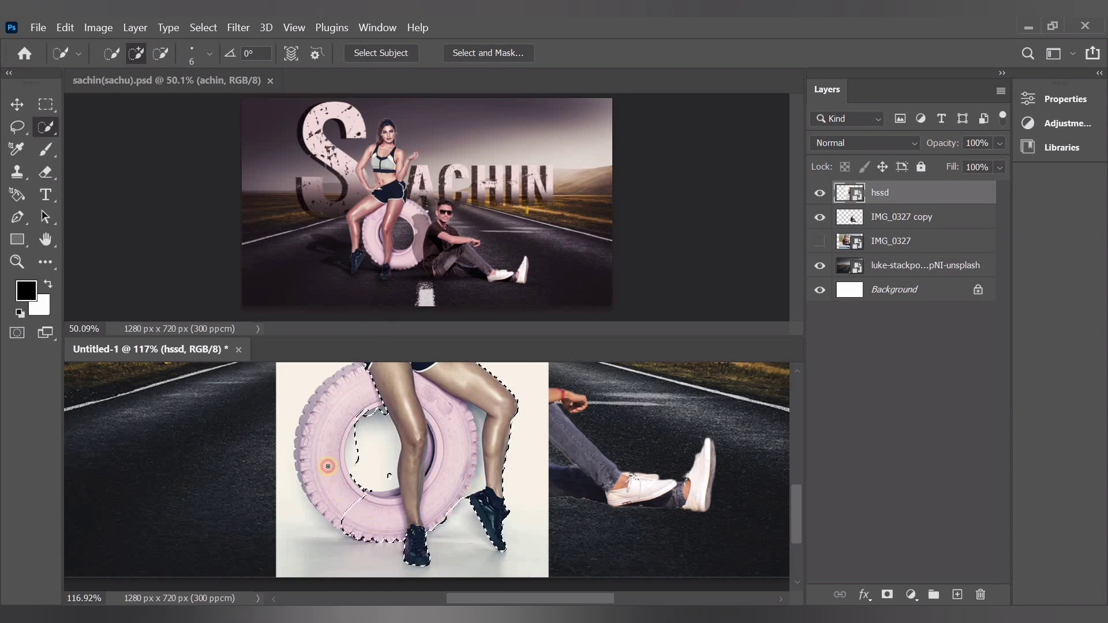
scroll(374, 405, "up", 7)
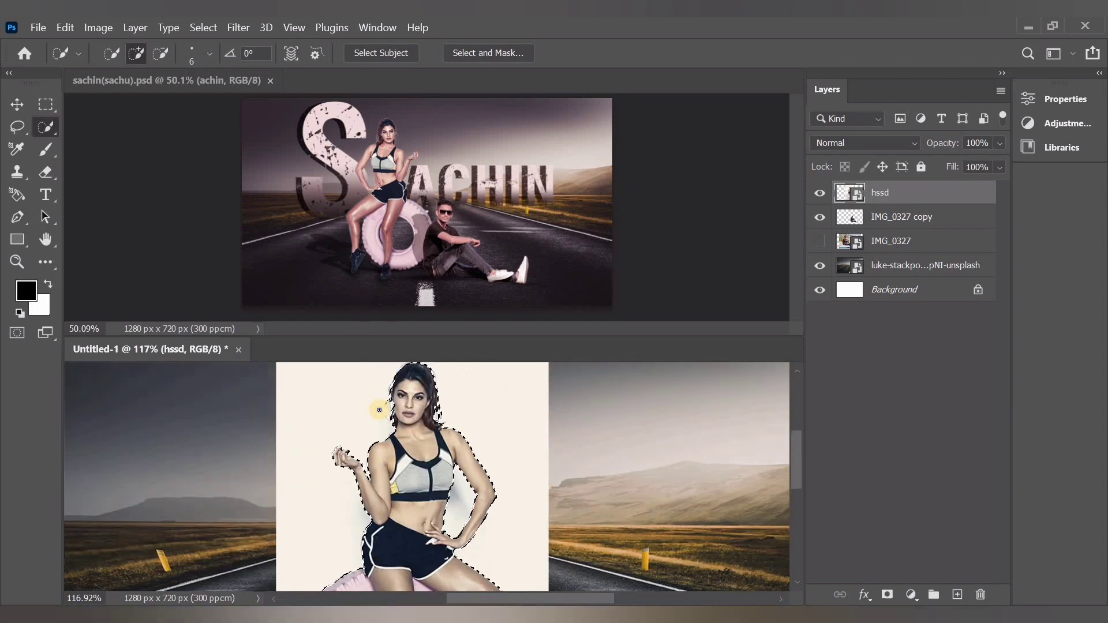
scroll(379, 410, "down", 3)
Subtract the background inside the pink tyre's ring and between the tyre and the woman's outer leg from the selection
left_click(161, 53)
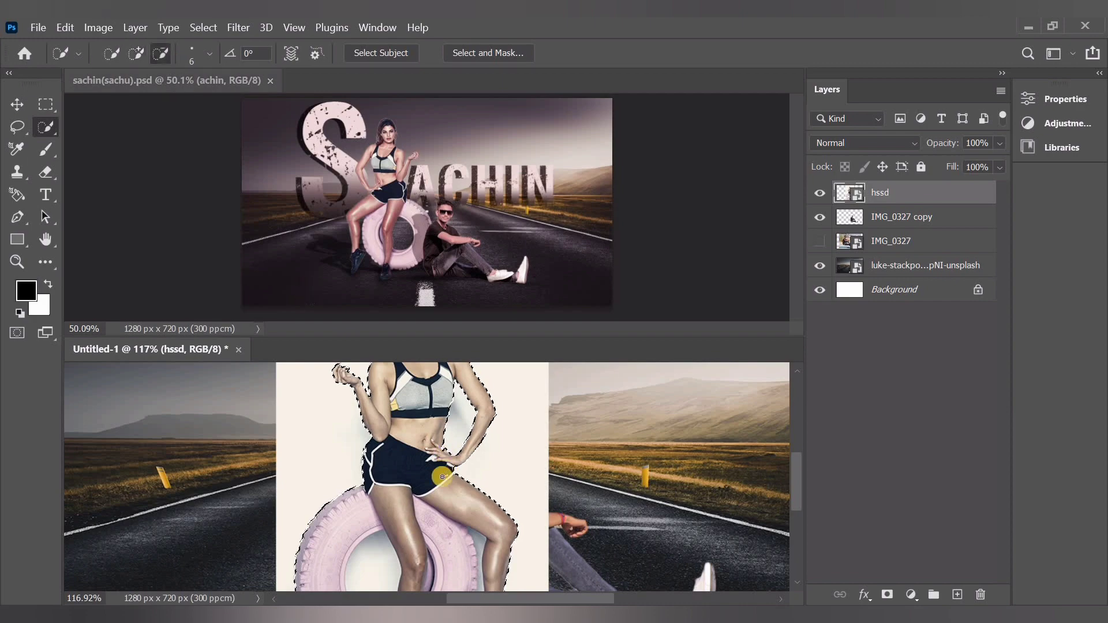
scroll(460, 490, "down", 3)
left_click_drag(381, 473, 404, 491)
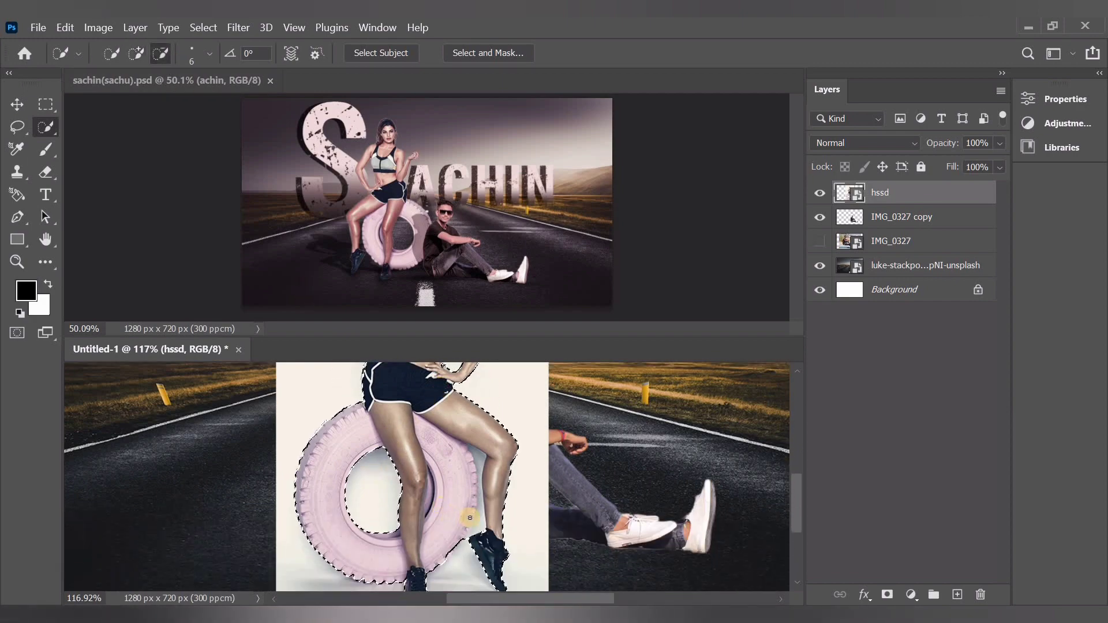
scroll(482, 516, "up", 5)
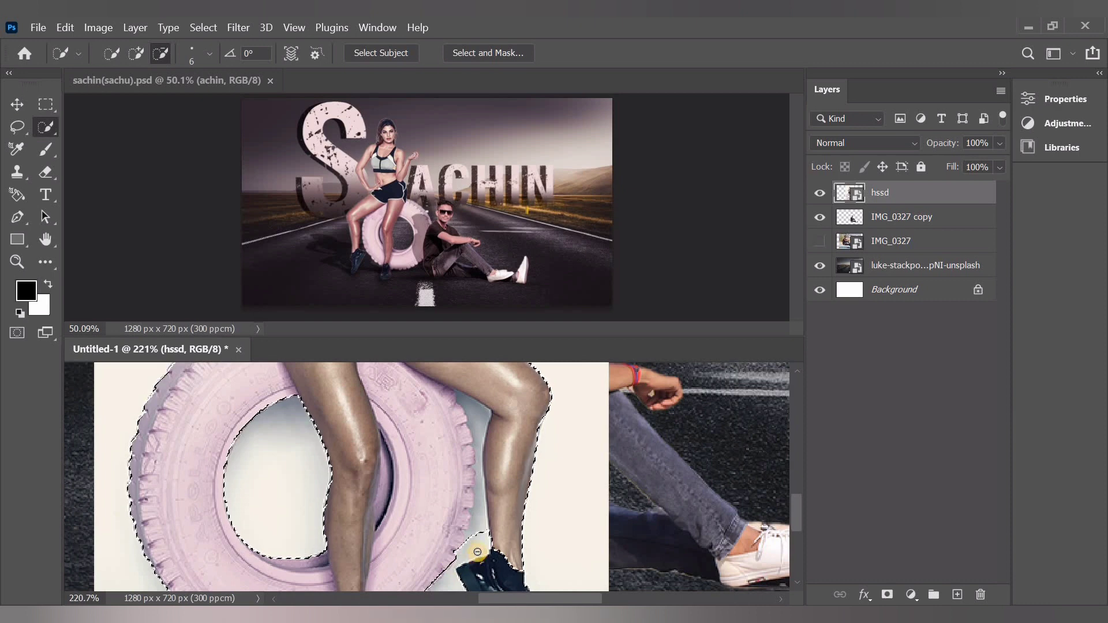
left_click_drag(478, 552, 483, 459)
left_click(467, 421)
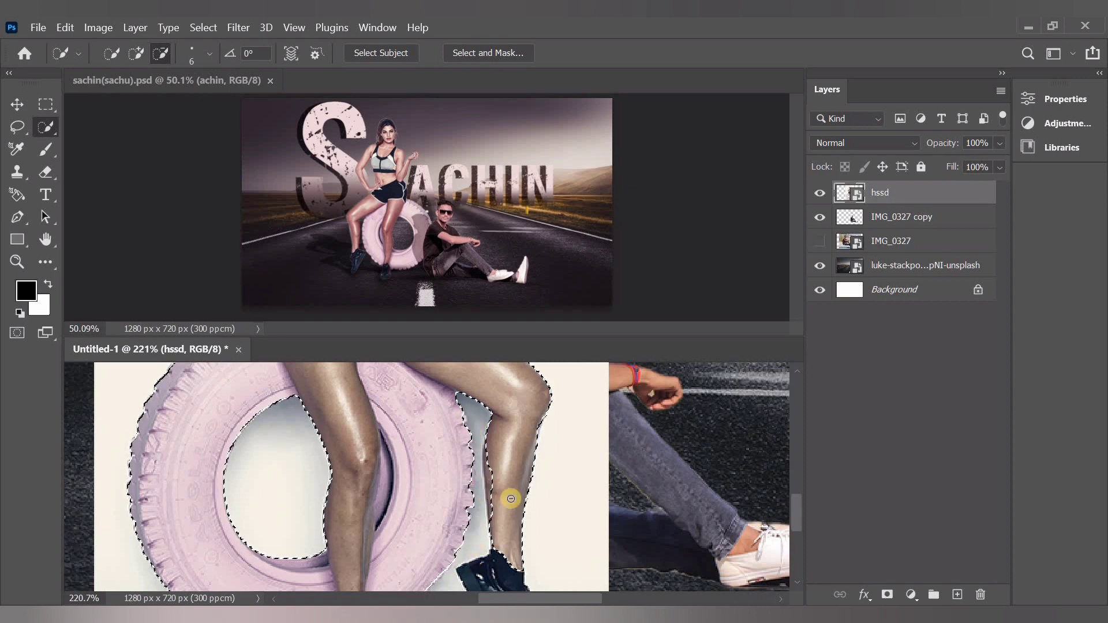
left_click(135, 53)
scroll(509, 451, "down", 2)
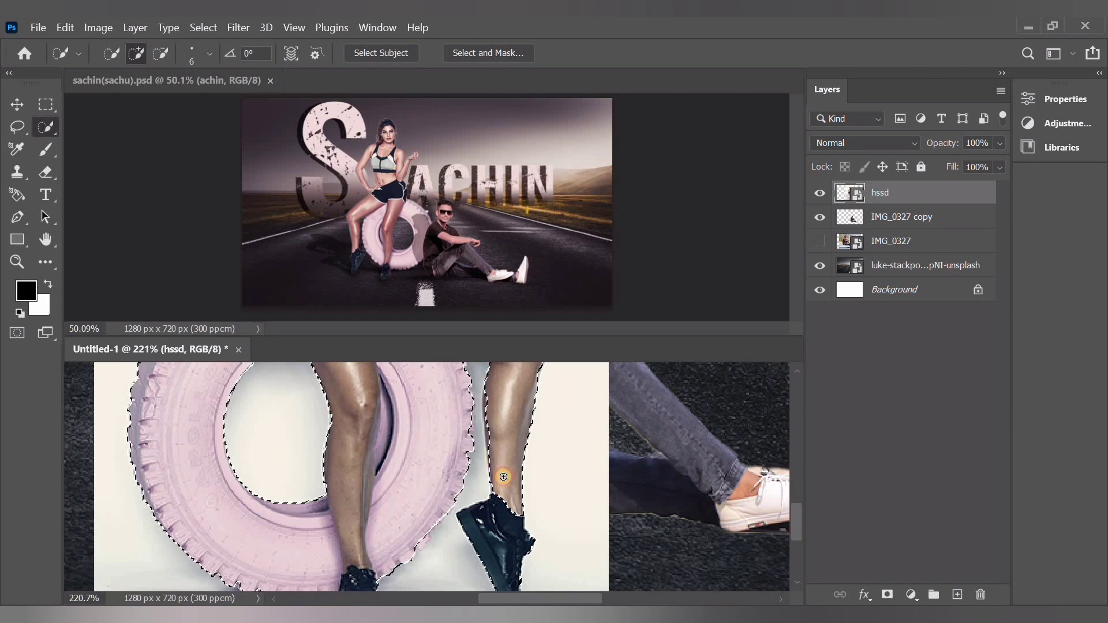
scroll(495, 456, "down", 2)
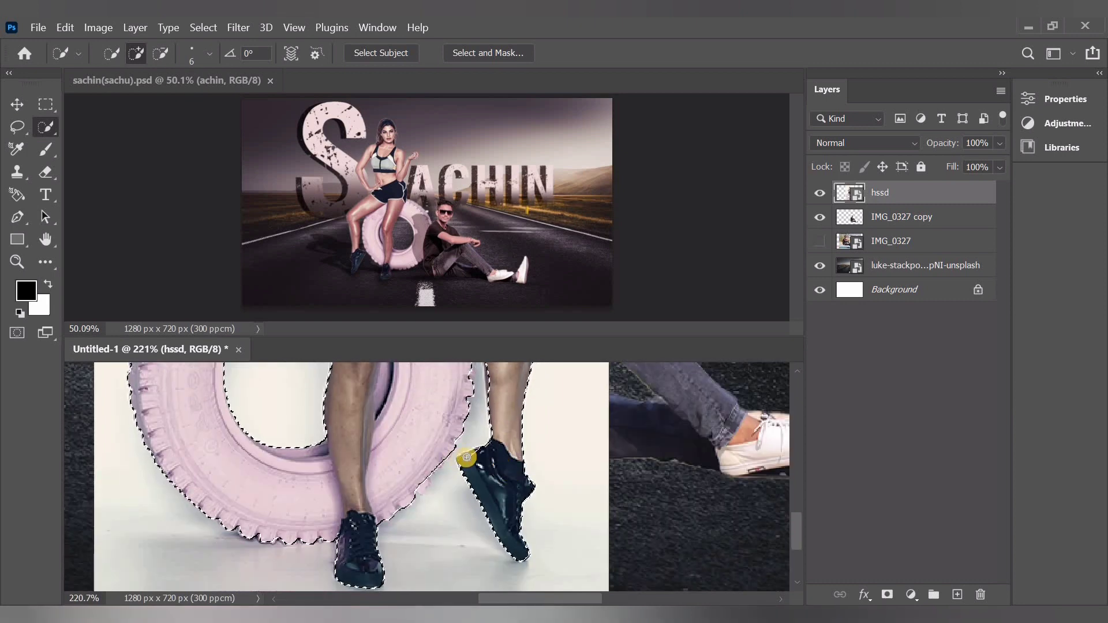
scroll(396, 501, "up", 1)
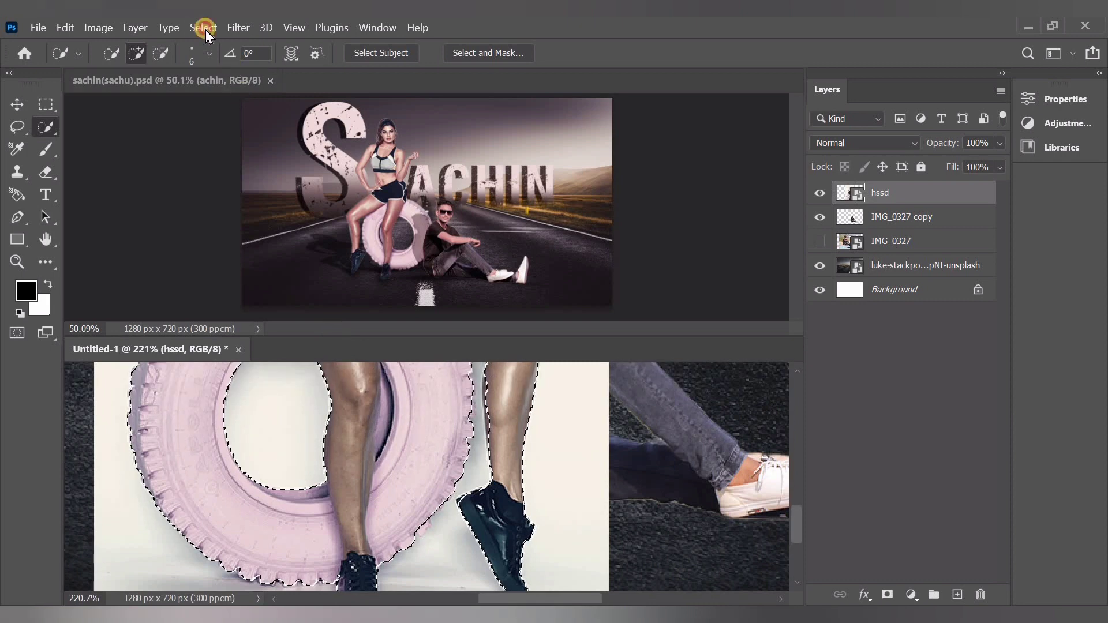
Refine the edge of the woman and tyre selection with smooth 10 and radius 0.2 px, and output it to a new layer
left_click(204, 27)
left_click(326, 256, "shift")
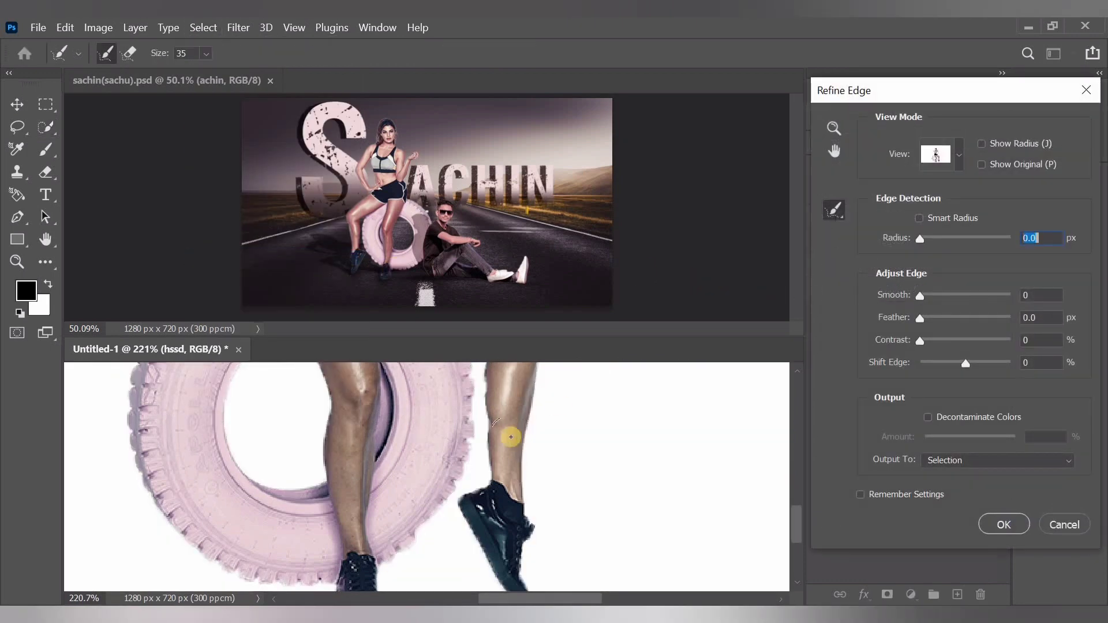
key("ctrl+minus")
key("ctrl+minus")
key("ctrl+minus")
key("ctrl+minus")
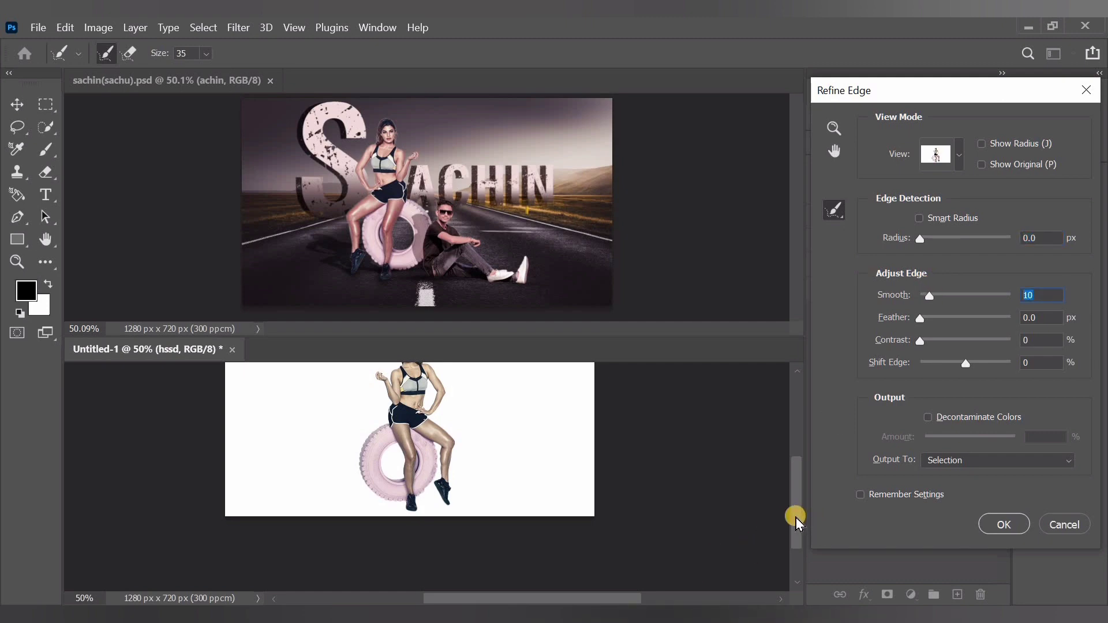
left_click_drag(795, 519, 795, 506)
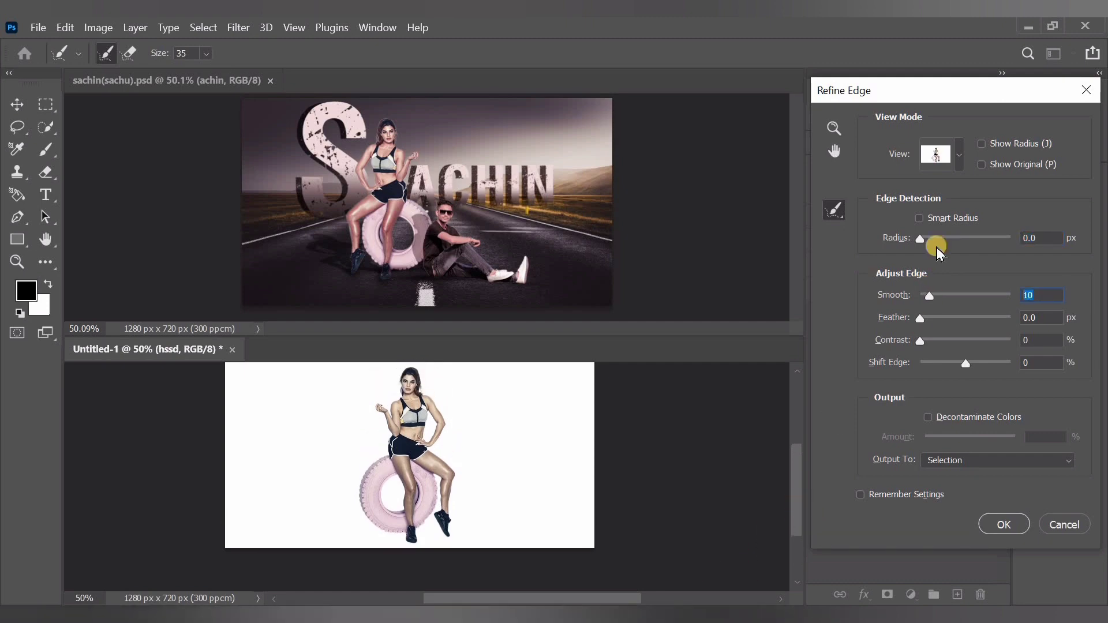
left_click(975, 465)
left_click(981, 498)
left_click(1003, 523)
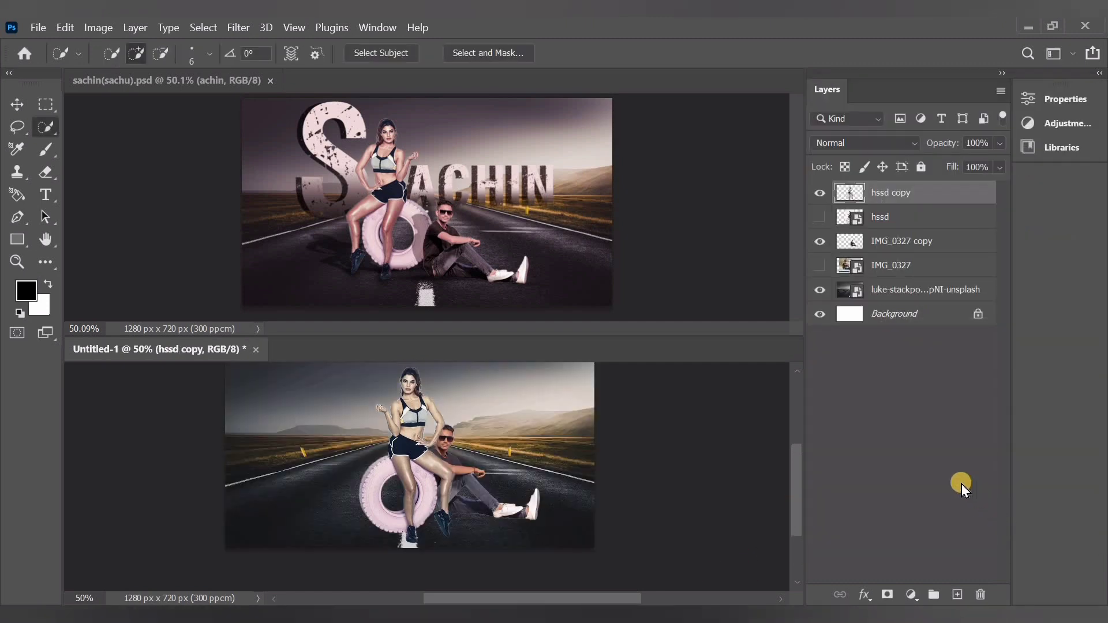
Scale the woman and tyre cutout to about 90%, flip it horizontally and place it beside the seated man
left_click(19, 105)
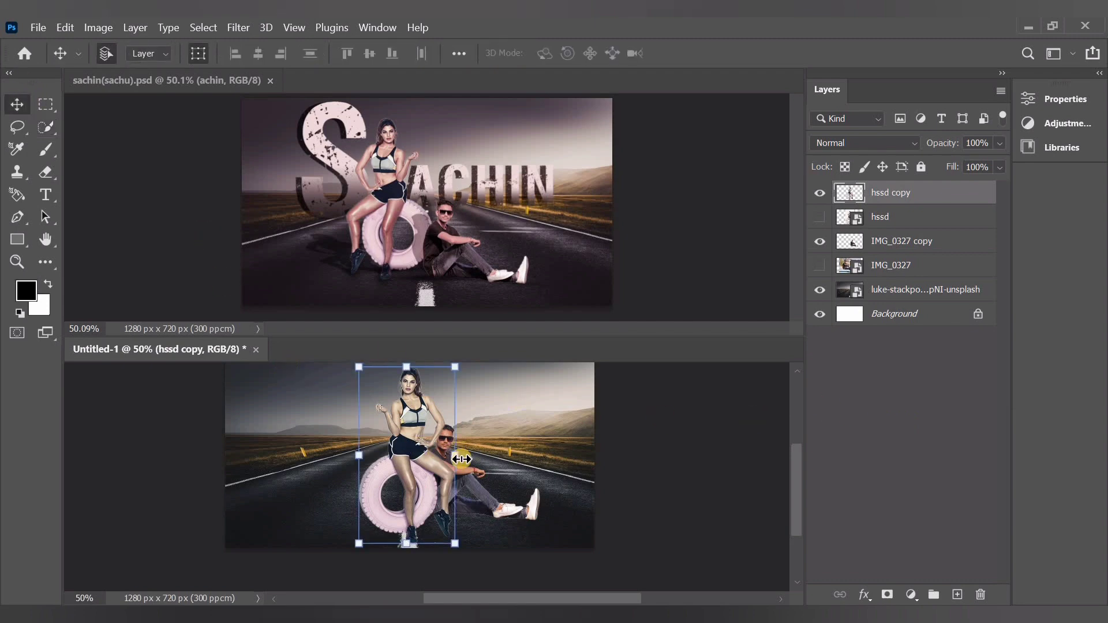
left_click_drag(462, 459, 402, 472)
right_click(414, 433)
left_click(476, 409)
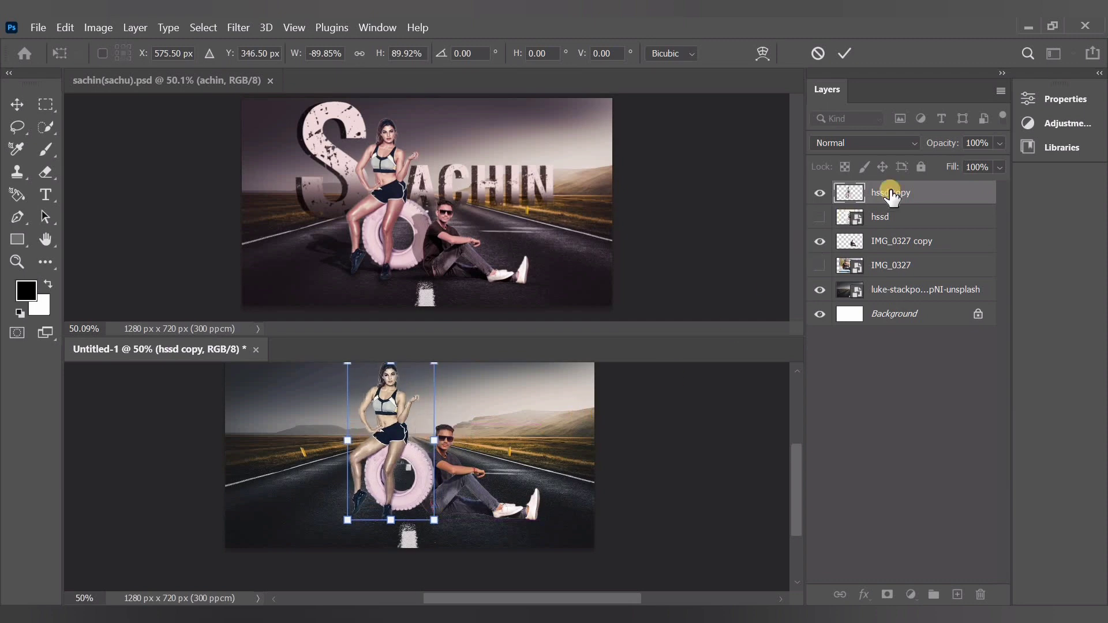
Move the hssd copy layer below IMG_0327 copy and shift the woman slightly further from the man
left_click_drag(891, 197, 892, 254)
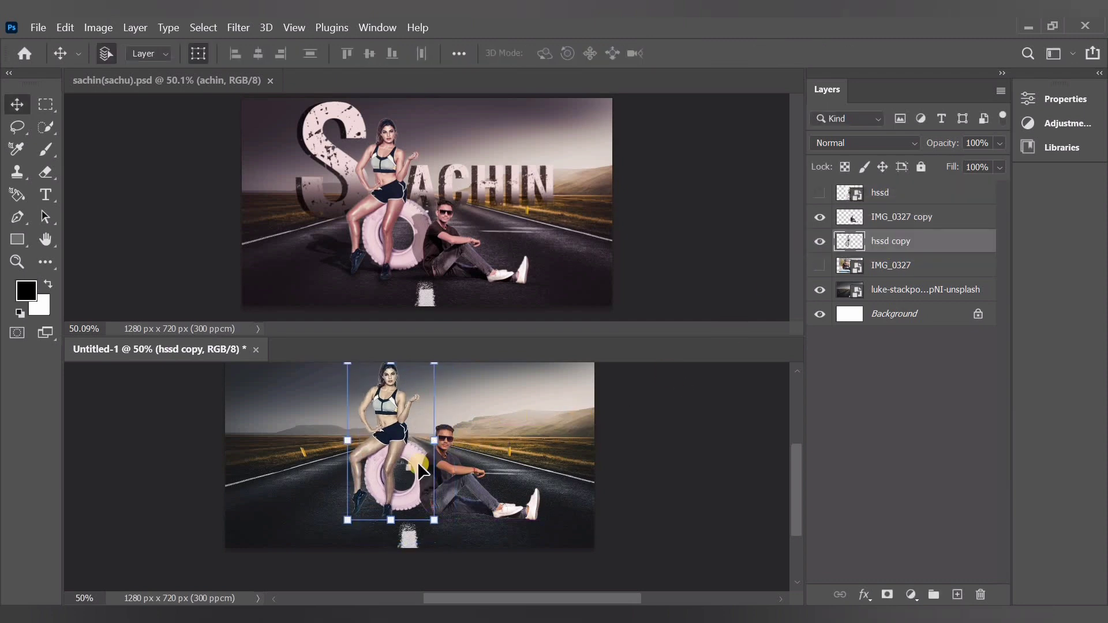
scroll(417, 462, "up", 2)
left_click_drag(408, 479, 408, 488)
Scale the man cutout to about 83% and position him with his back against the pink tyre
left_click(518, 490)
left_click(527, 501)
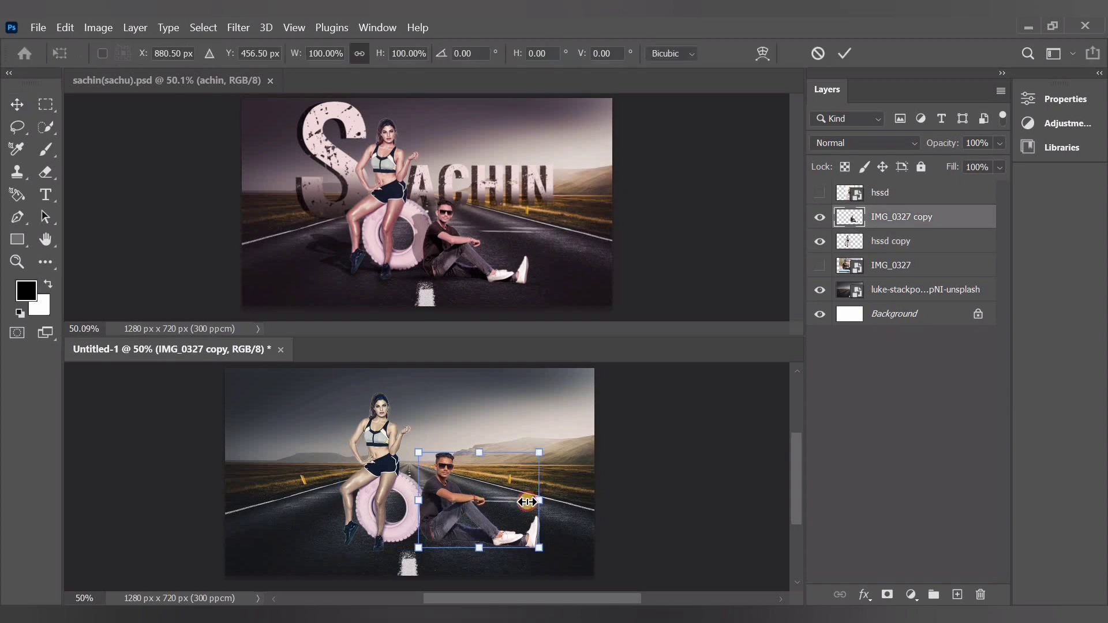
left_click_drag(527, 501, 482, 483)
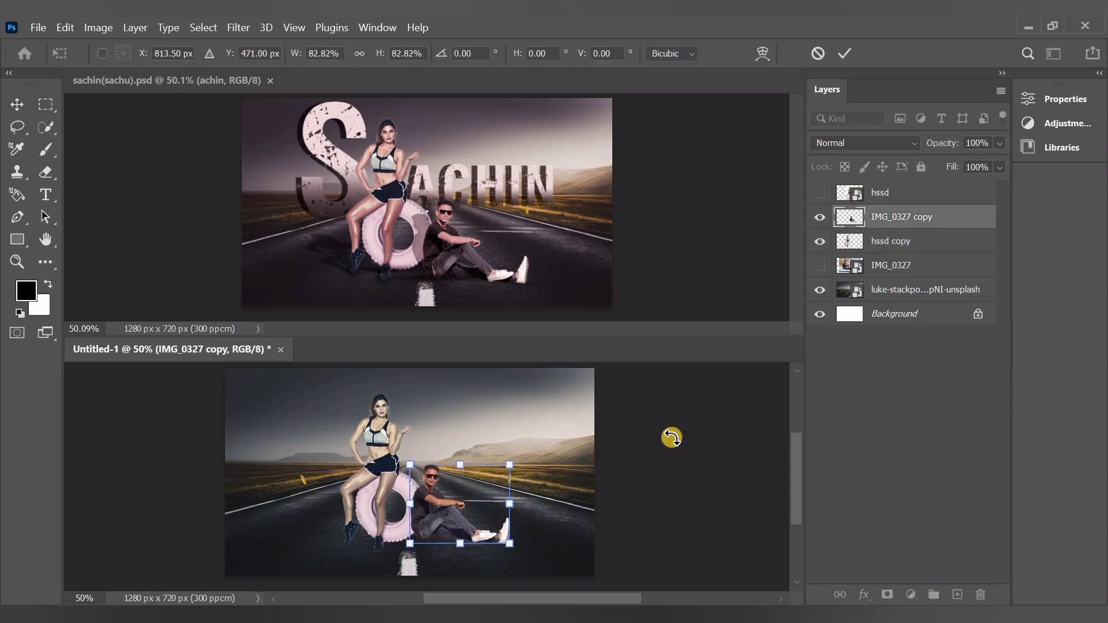
left_click(10, 105)
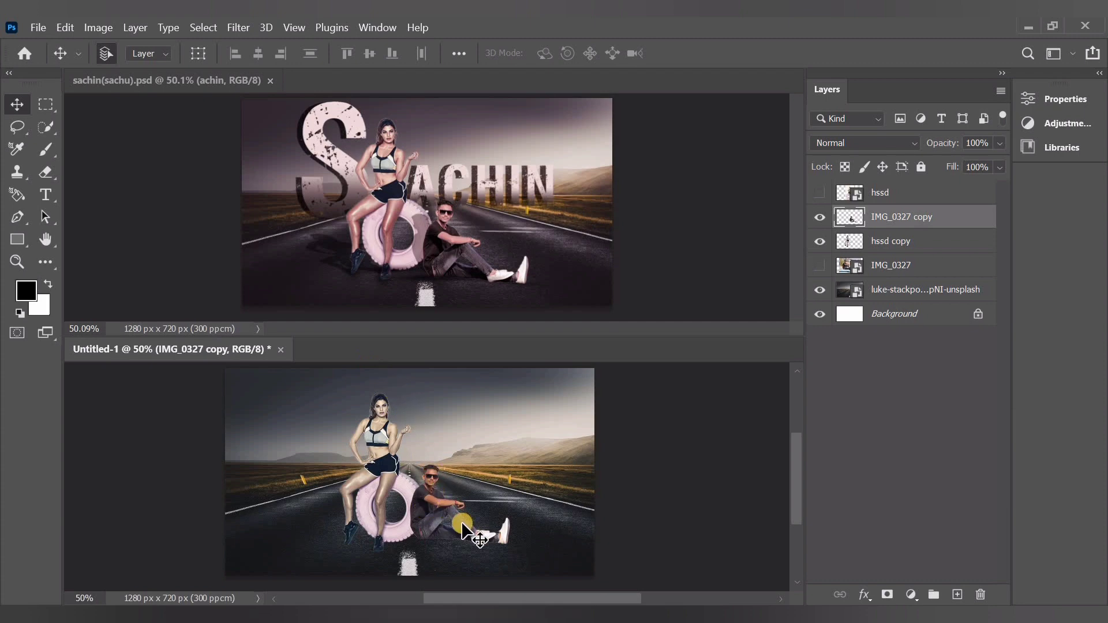
left_click(454, 508)
left_click(443, 510)
left_click(870, 448)
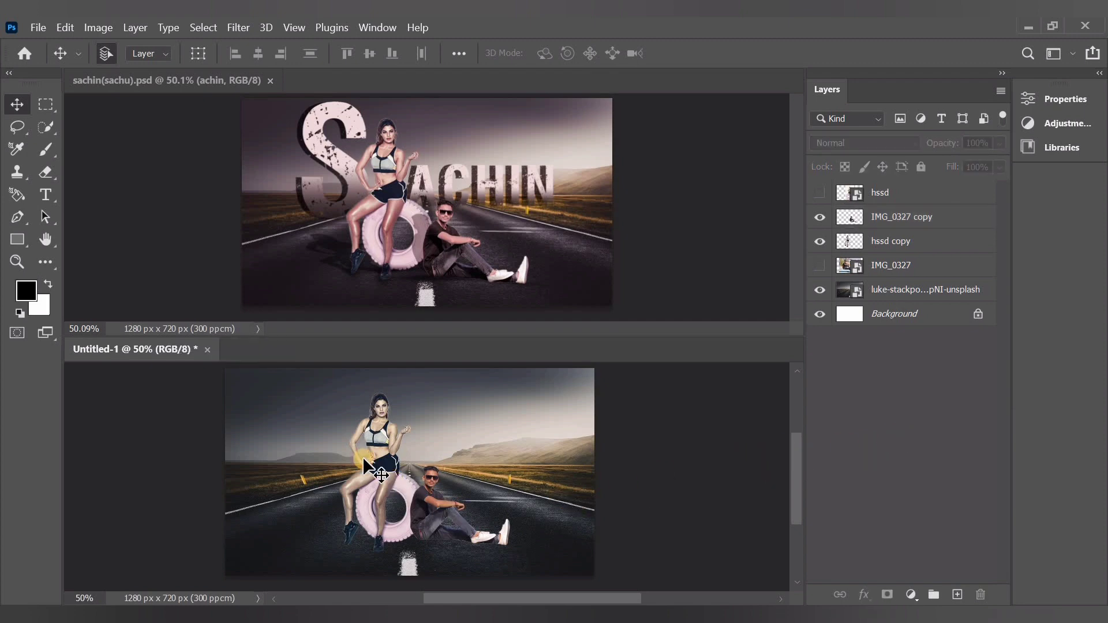
Scale the IMG_0327 copy and hssd copy cutouts together to about 103% and shift them about 18 px to the left
left_click(428, 499)
left_click(352, 428, "shift")
left_click(198, 54)
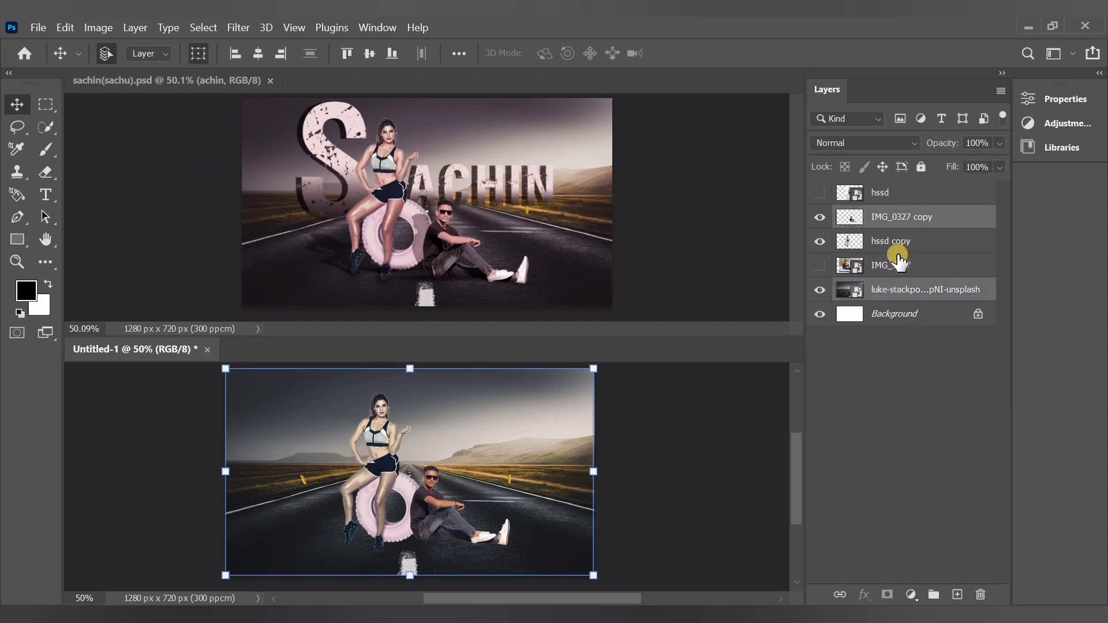
left_click(914, 234)
left_click(509, 515, "shift")
left_click_drag(509, 472, 515, 472)
left_click_drag(425, 486, 428, 492)
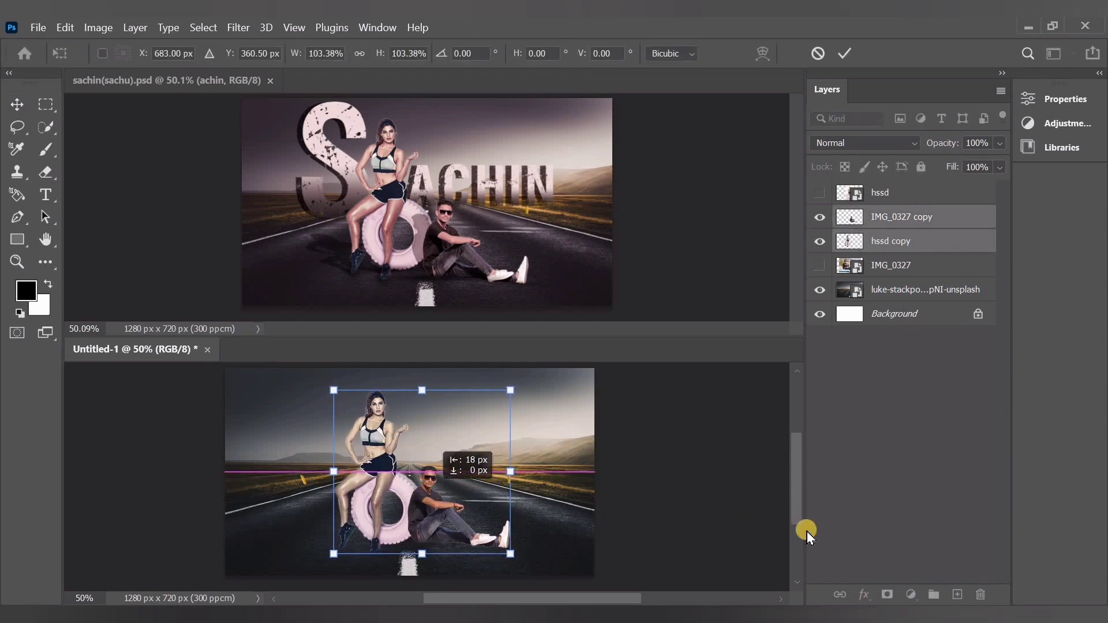
left_click(837, 465)
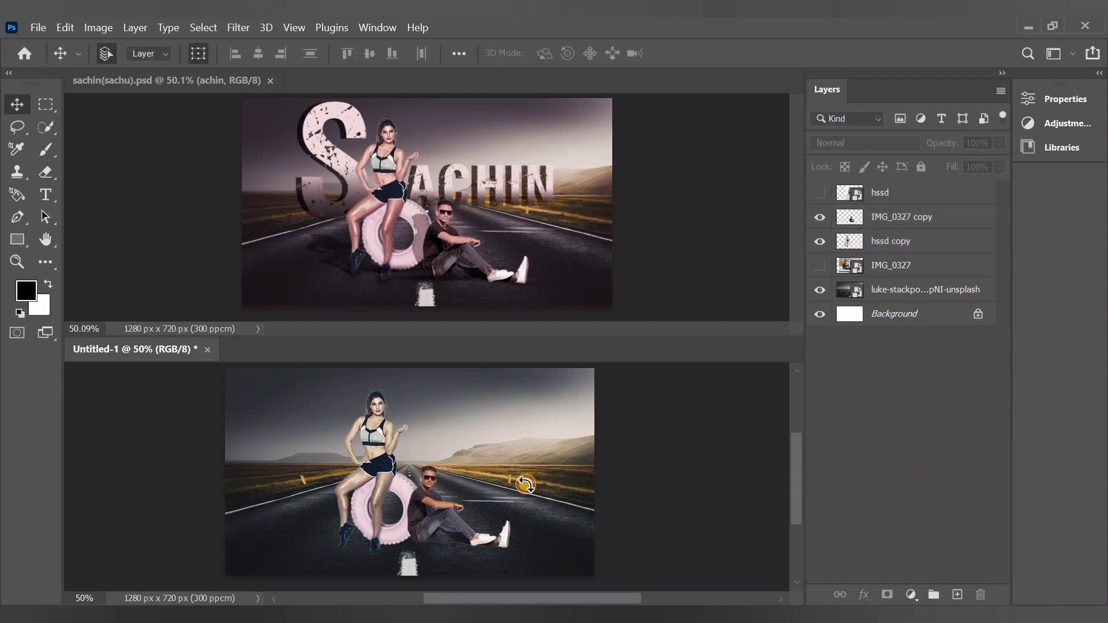
left_click(526, 484)
Delete the hidden original photo layers IMG_0327 and hssd
left_click(891, 426)
right_click(899, 268)
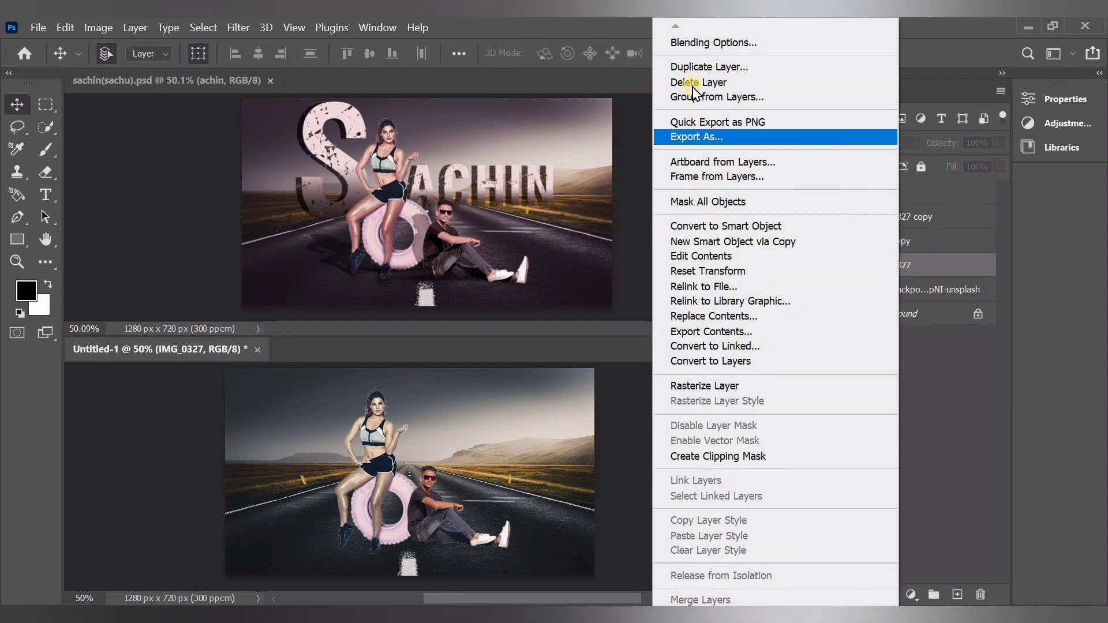
left_click(695, 83)
left_click(537, 274)
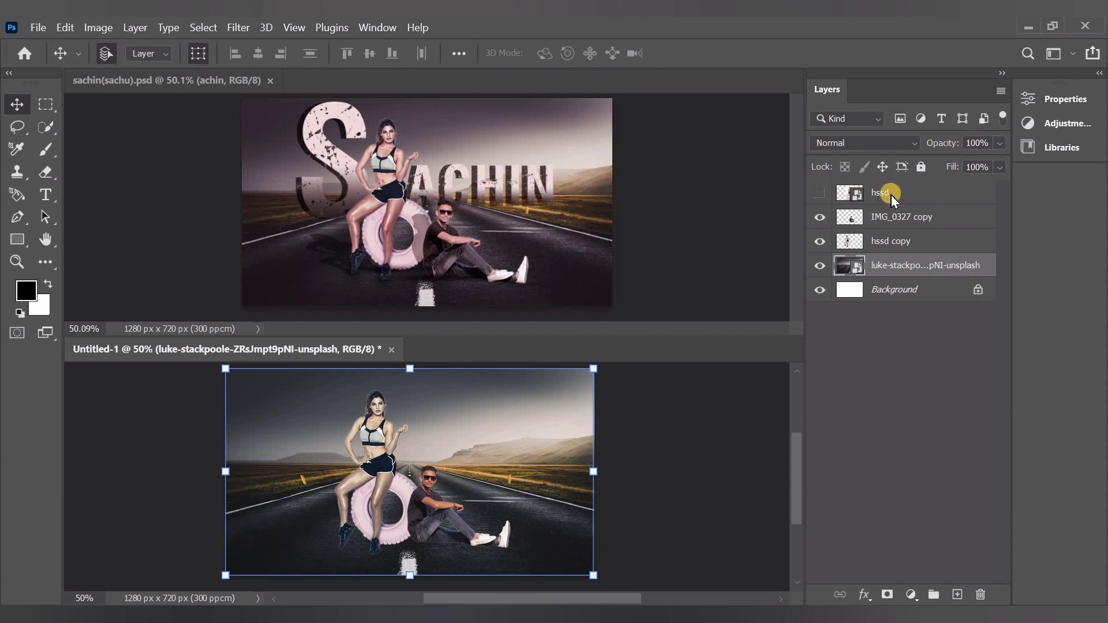
right_click(894, 200)
left_click(693, 82)
key("Return")
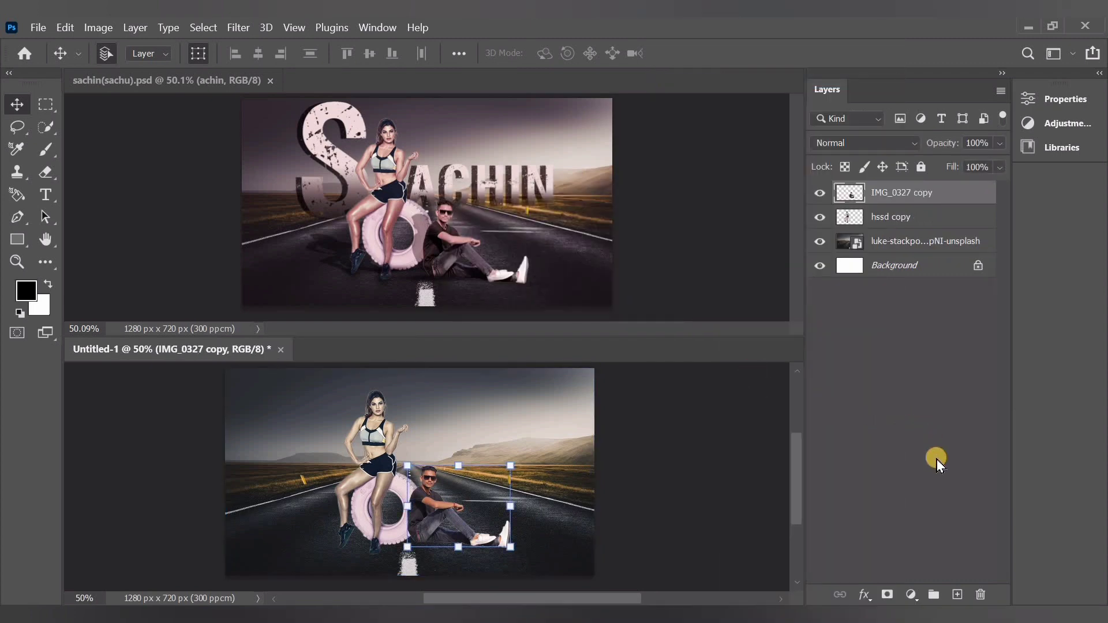
Duplicate the IMG_0327 copy layer as IMG_0327 copy 2
left_click(936, 462)
left_click(891, 196)
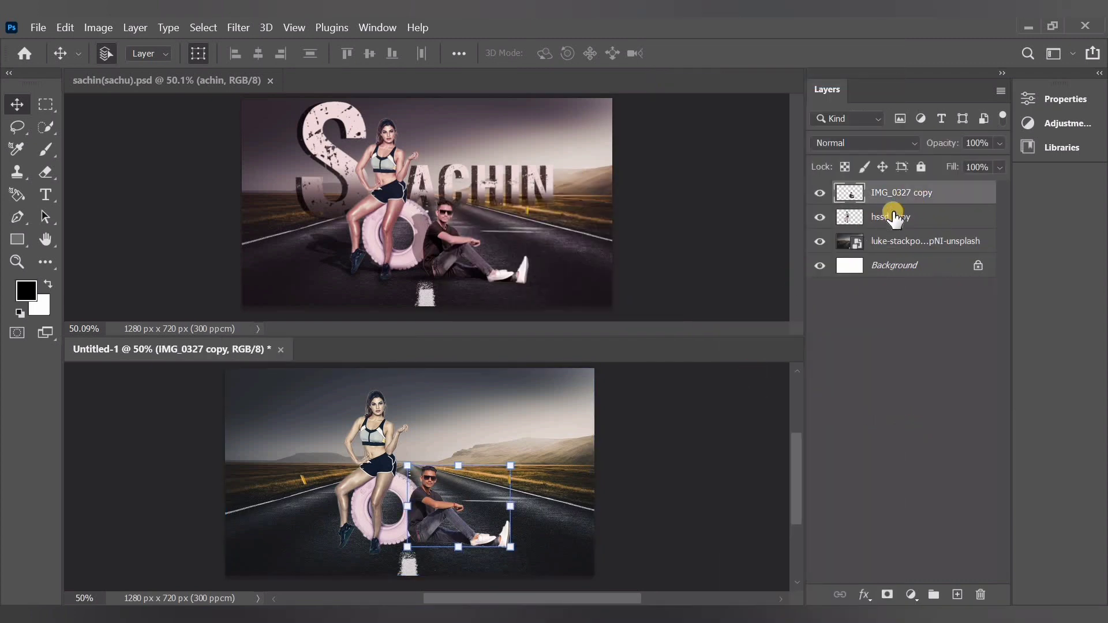
right_click(895, 197)
left_click(668, 111)
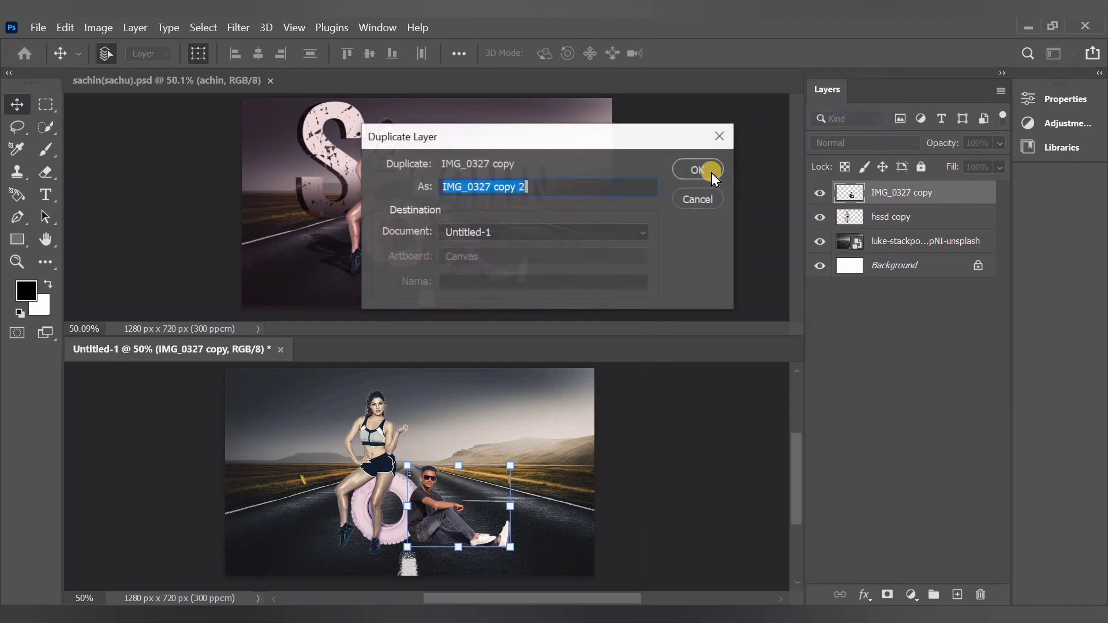
key("Return")
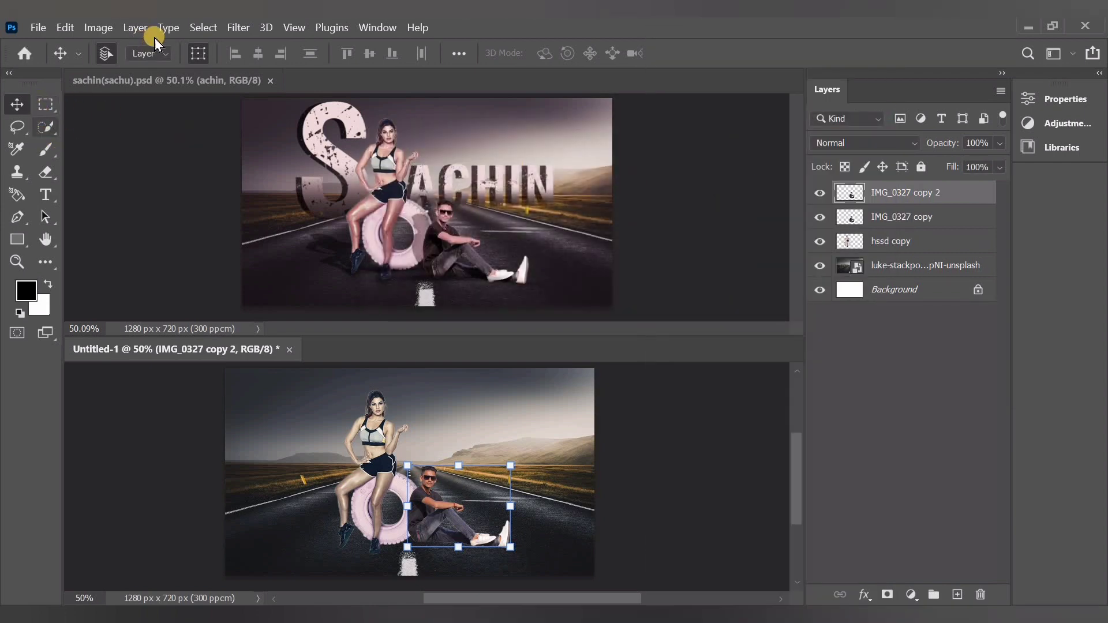
Blacken the duplicated man with the Camera Raw filter: exposure -5.00, and contrast, highlights, shadows, whites and blacks at -100
left_click(233, 29)
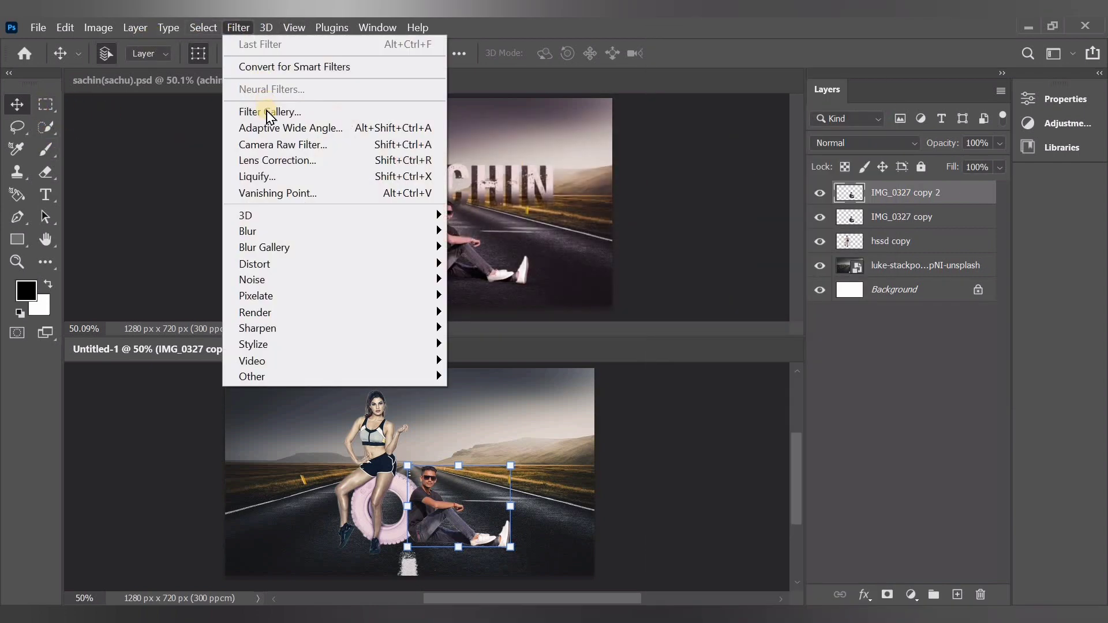
left_click(287, 151)
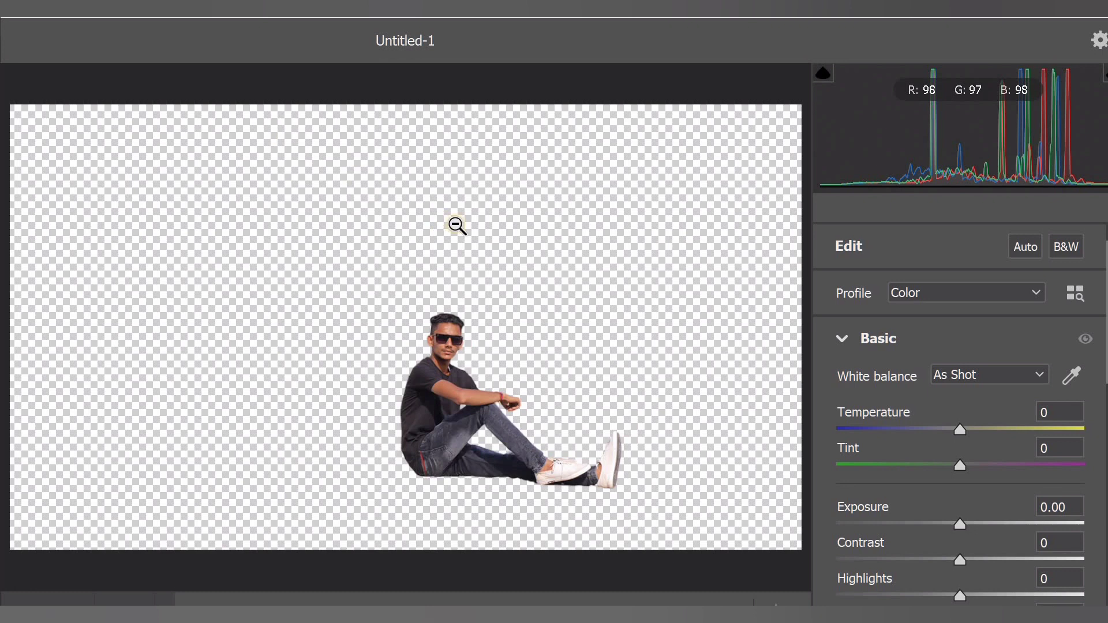
scroll(942, 533, "down", 3)
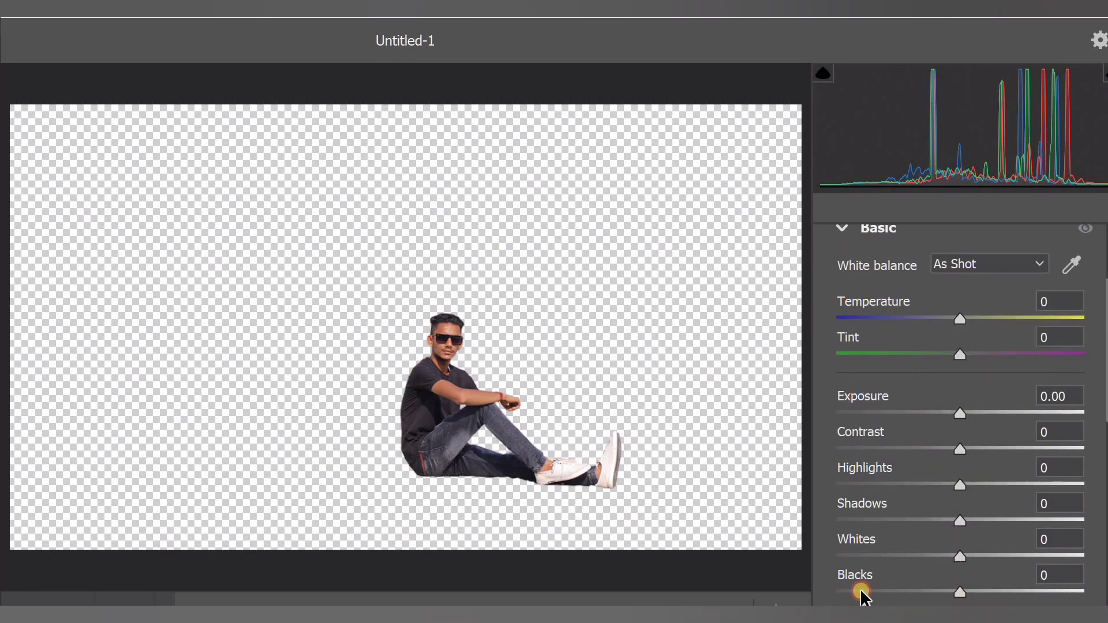
left_click_drag(863, 594, 814, 561)
left_click_drag(954, 522, 742, 527)
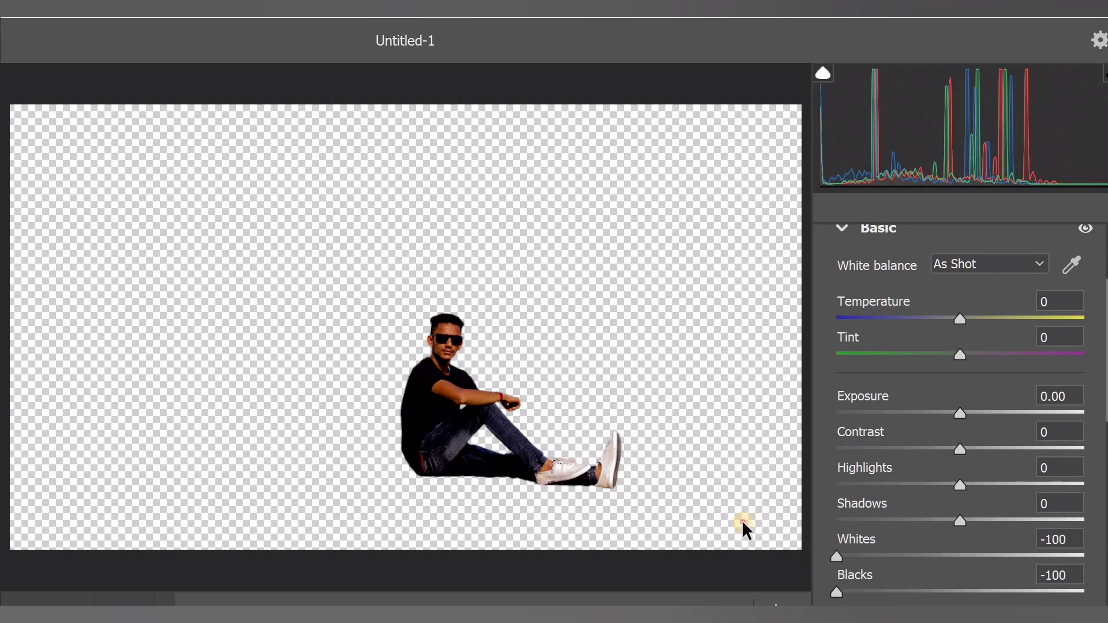
left_click_drag(960, 493, 932, 465)
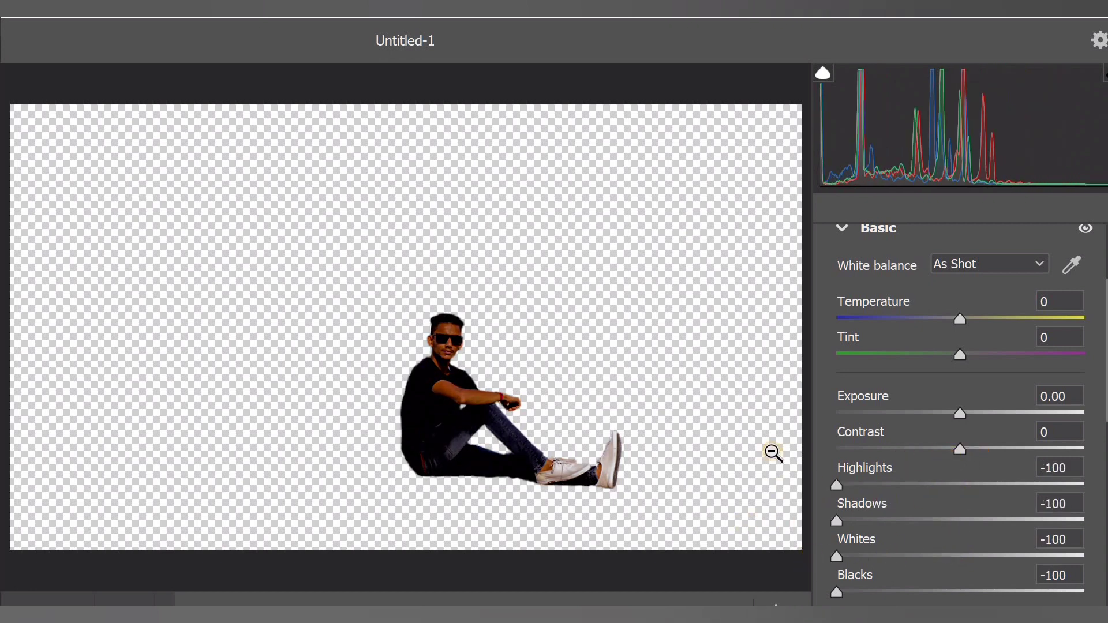
left_click_drag(959, 449, 771, 452)
left_click_drag(965, 413, 782, 423)
key("Return")
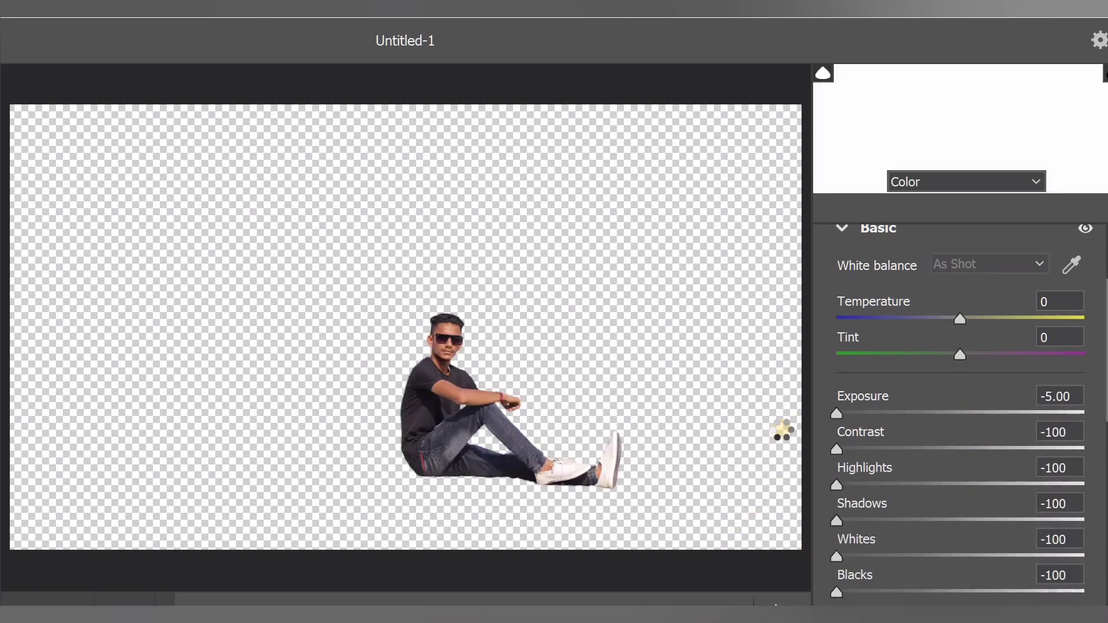
Move the IMG_0327 copy 2 layer directly beneath IMG_0327 copy
left_click_drag(896, 192, 899, 229)
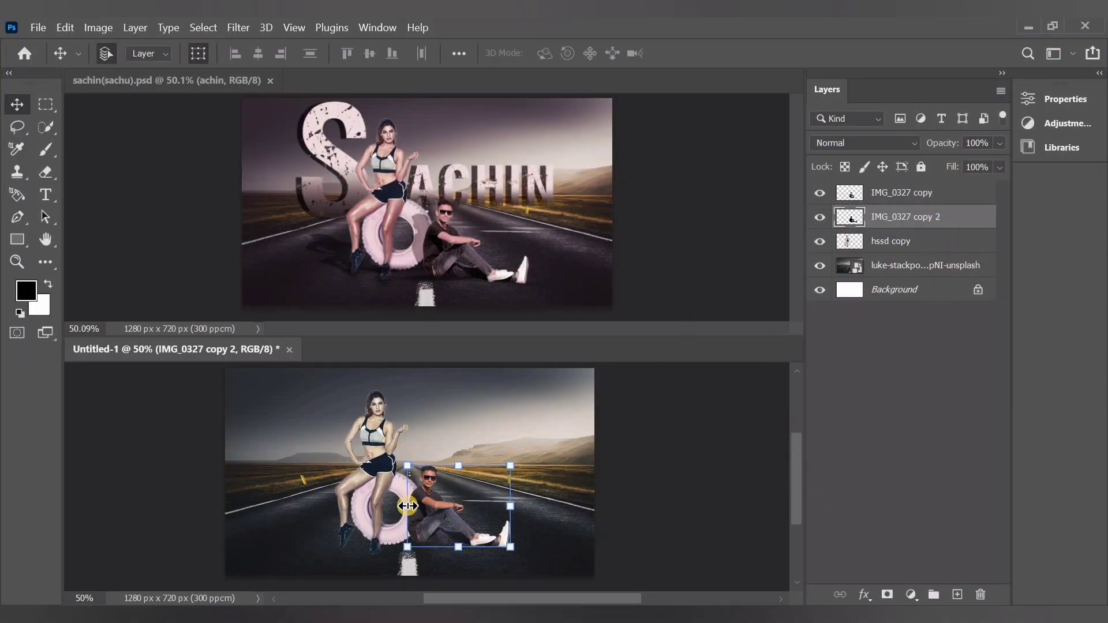
scroll(408, 507, "up", 6)
scroll(550, 414, "down", 2)
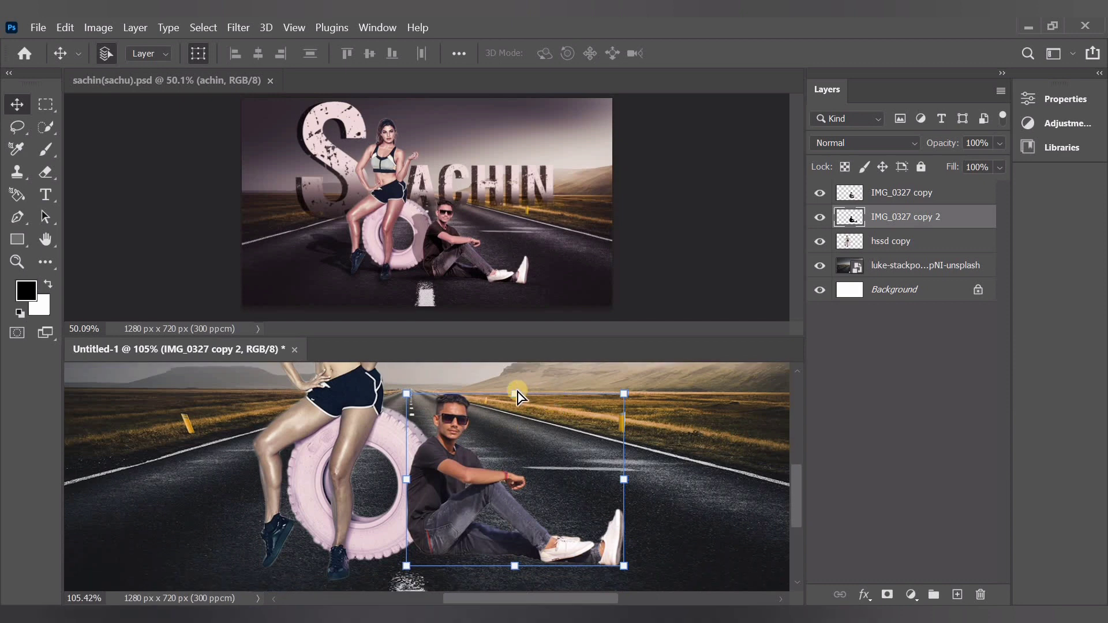
Skew the man's black shadow on IMG_0327 copy 2 toward the tyre by about 21° and flatten it to about 71% height
left_click_drag(518, 392, 469, 443)
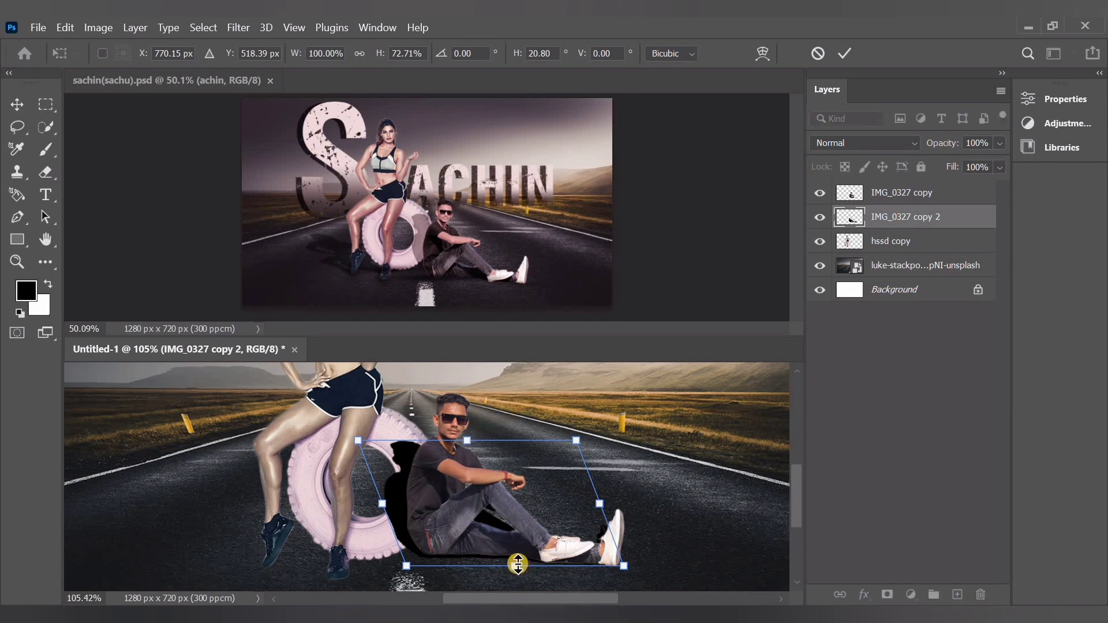
left_click_drag(515, 567, 514, 563)
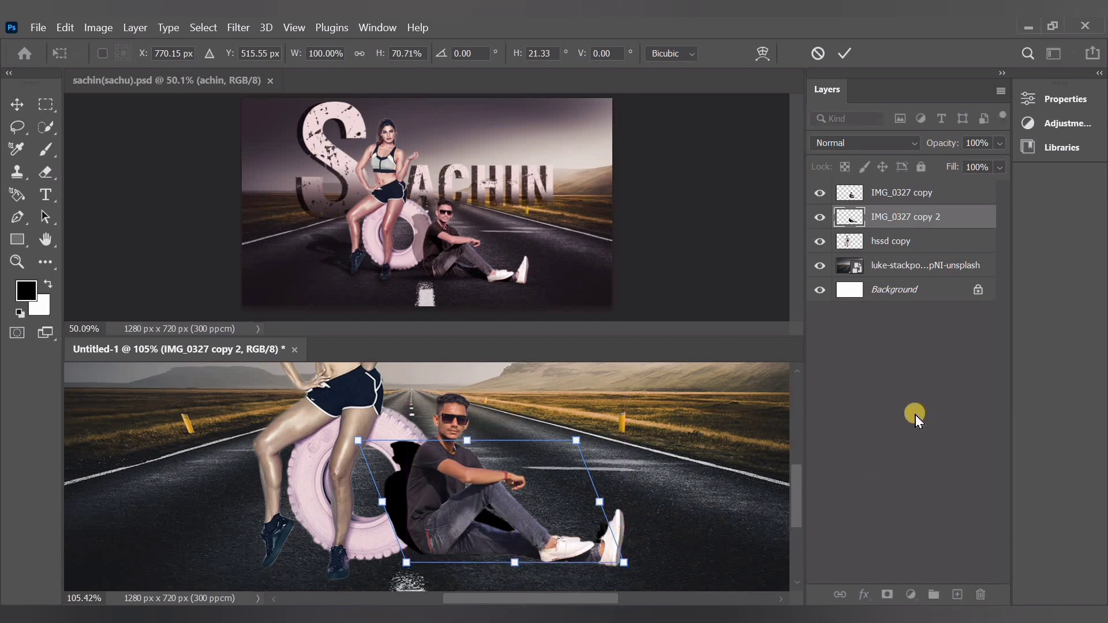
left_click(932, 354)
Lower the opacity of the IMG_0327 copy 2 shadow to 51% and erase its part beside the man's raised shoe
left_click(941, 225)
left_click(1000, 143)
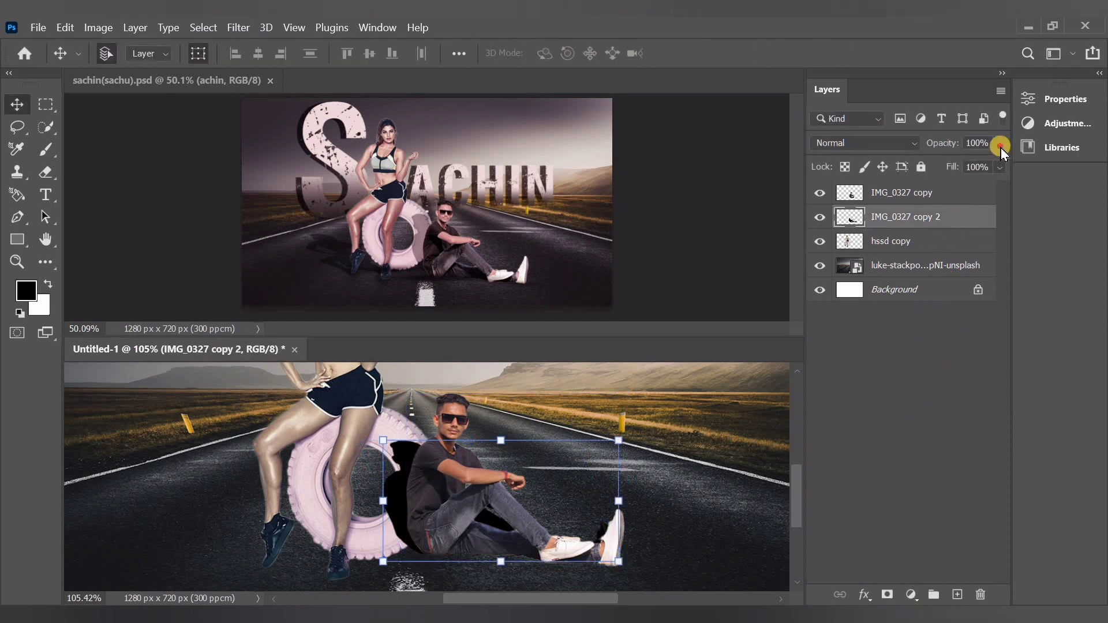
left_click_drag(994, 164, 965, 167)
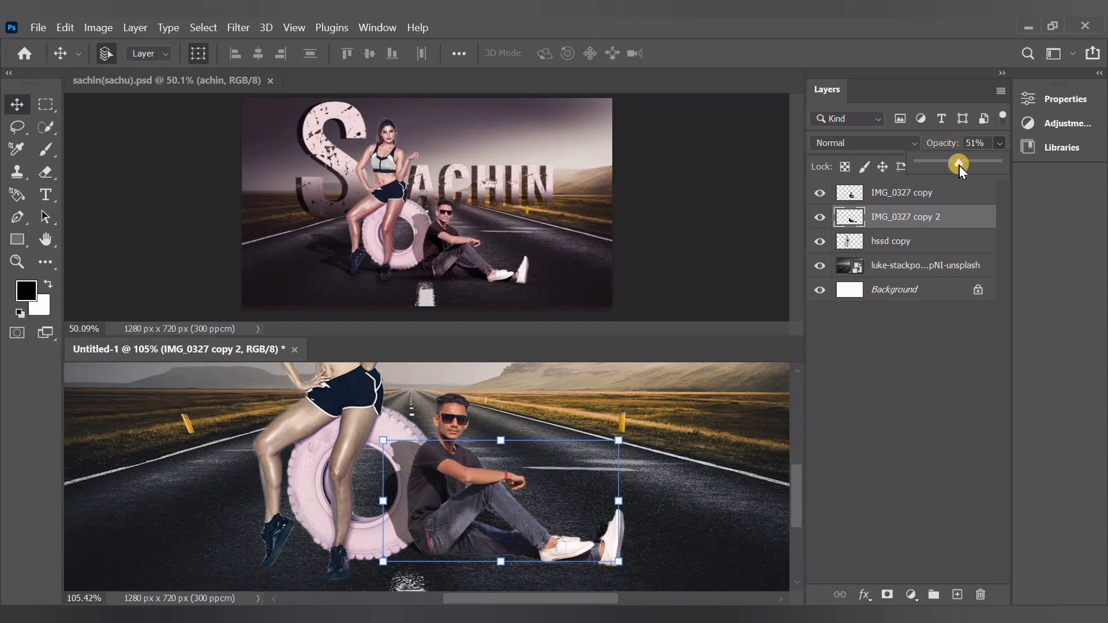
left_click(921, 414)
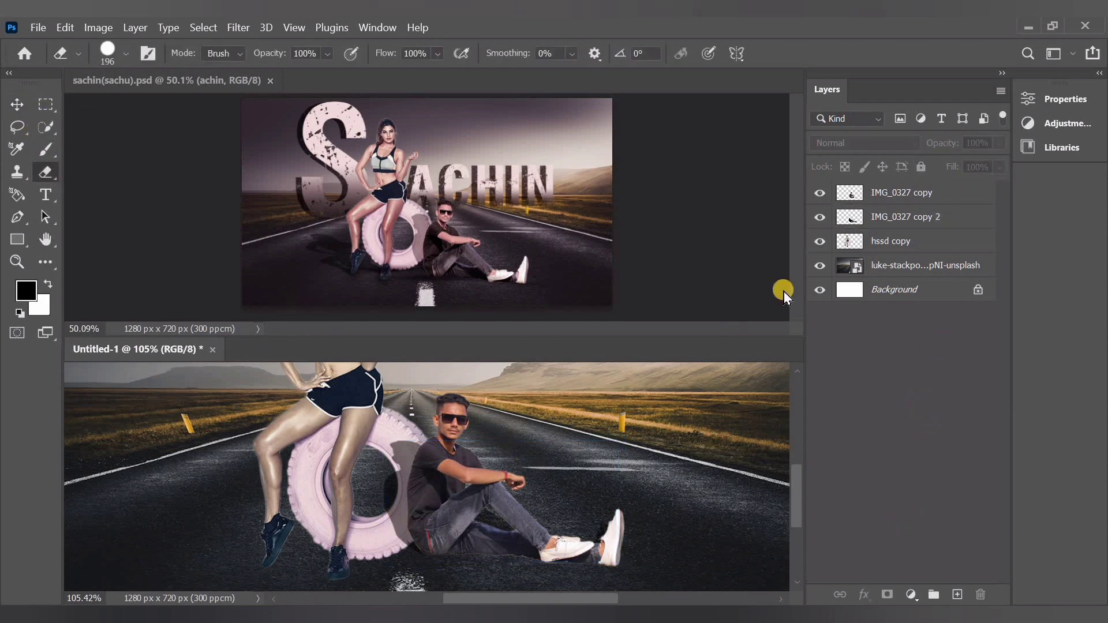
left_click(606, 498, "ctrl")
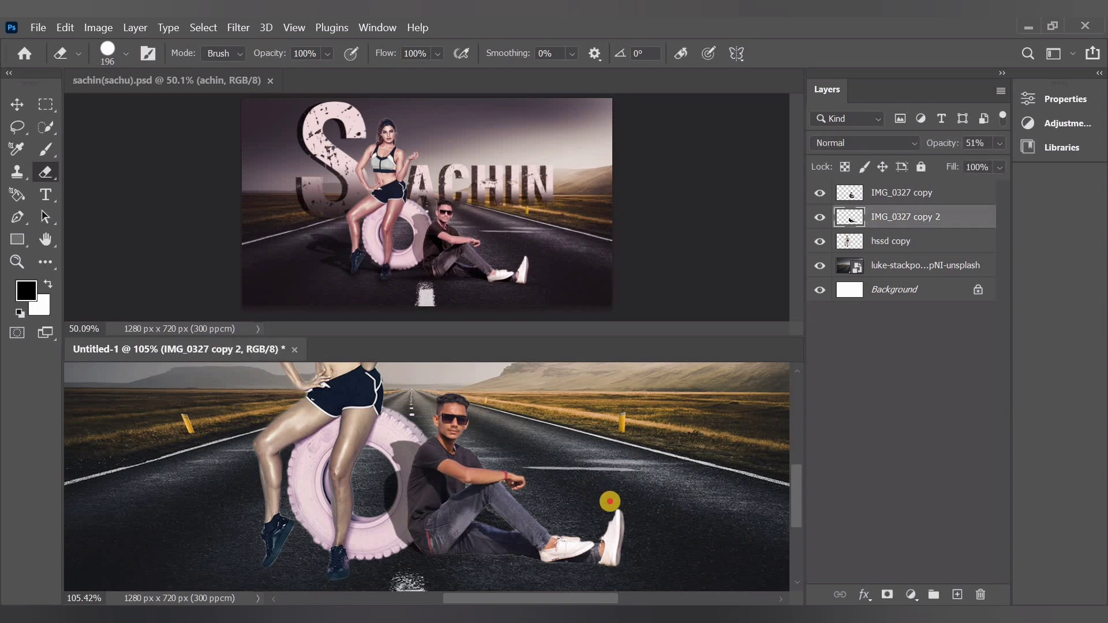
left_click(17, 104)
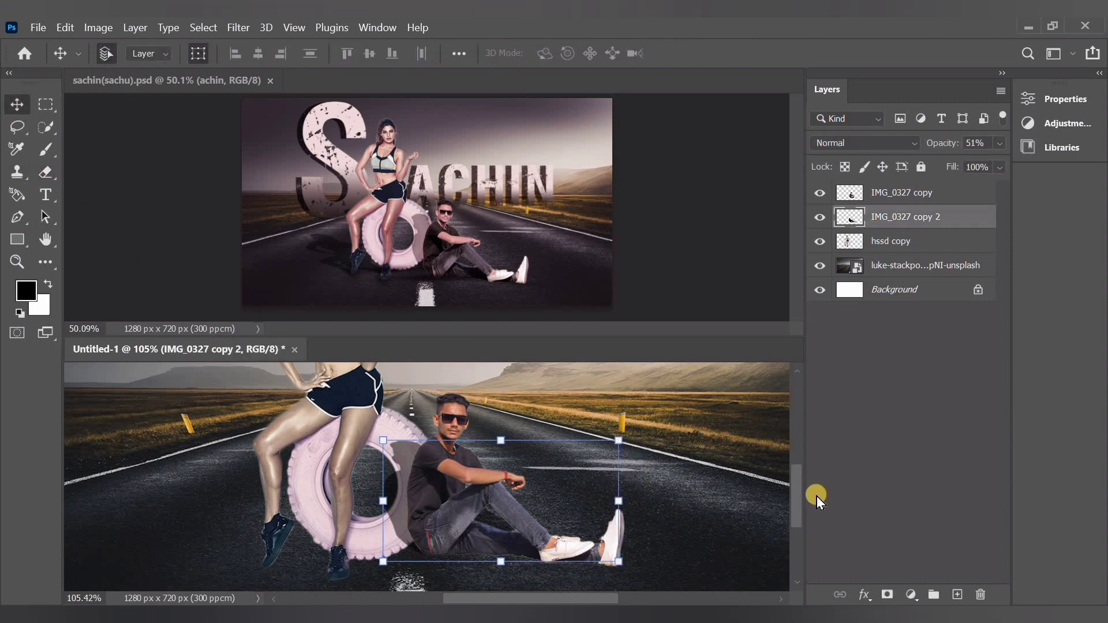
Create a new layer on top and paint a single soft black dab beside the man with a 136 px brush
left_click(923, 546)
left_click(956, 594)
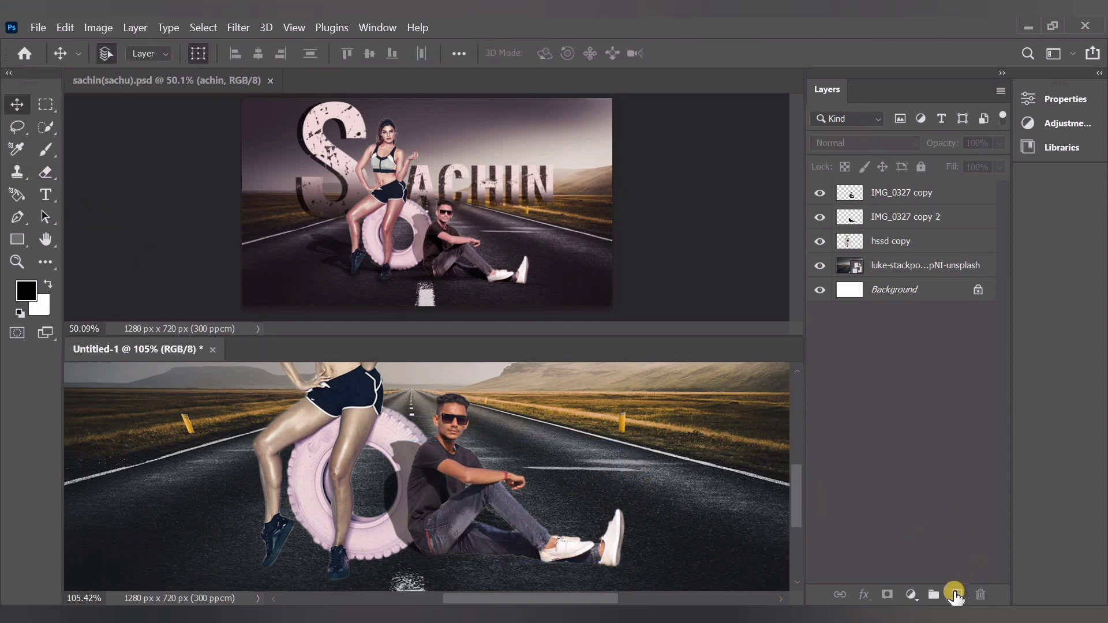
left_click(49, 201)
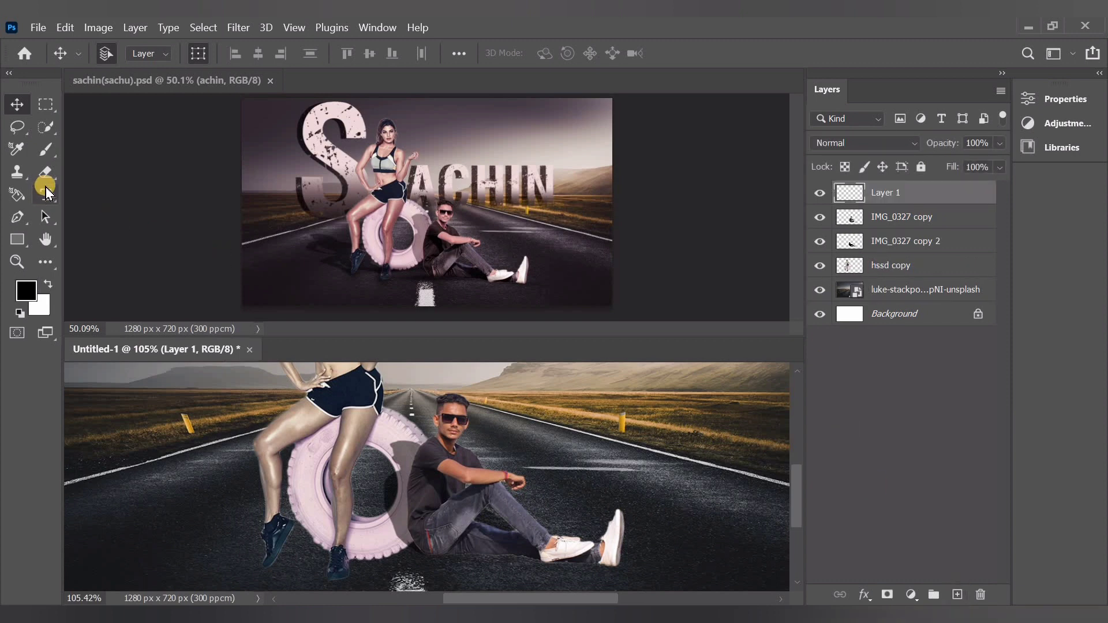
key("e")
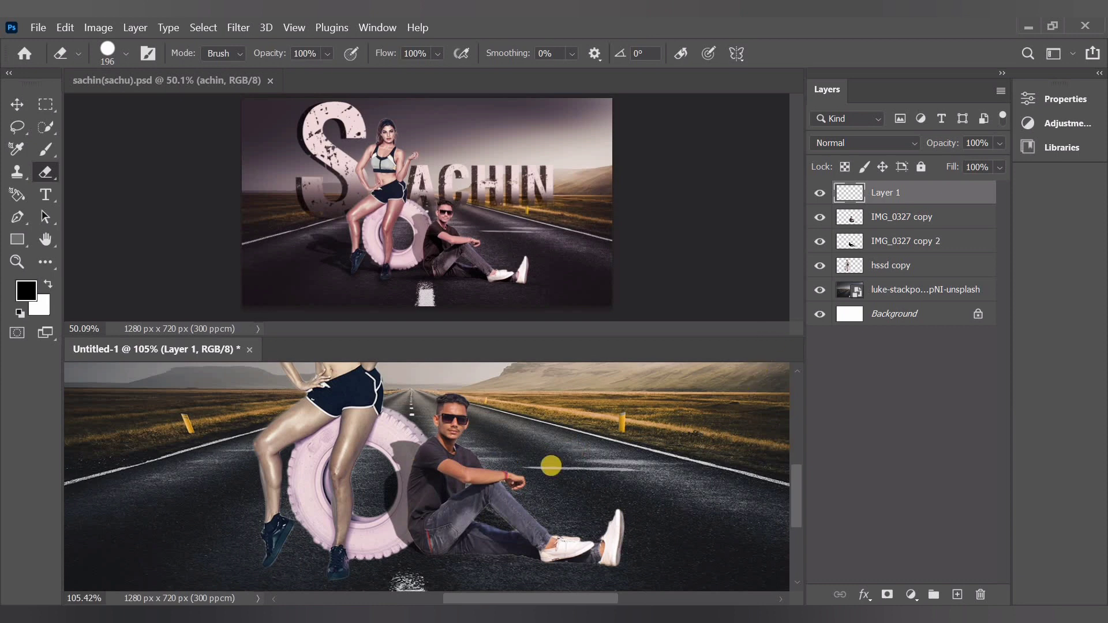
left_click(46, 149)
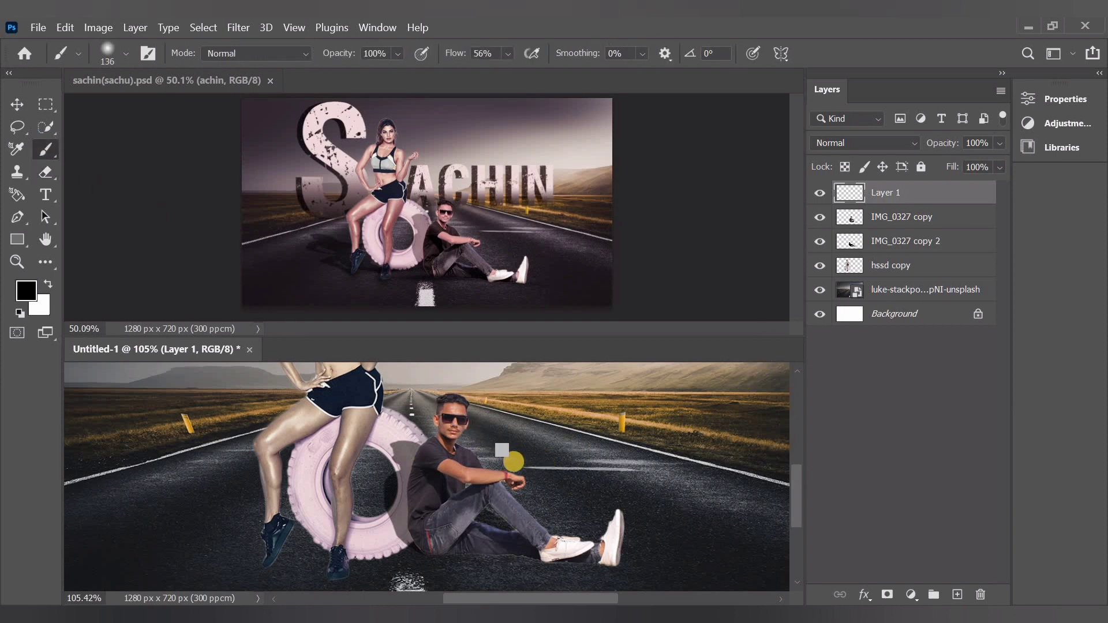
left_click(548, 456)
Squash the black dab into a strip about 264% wide and 16% high, and place it on the road beneath the man
left_click(17, 104)
key("ctrl")
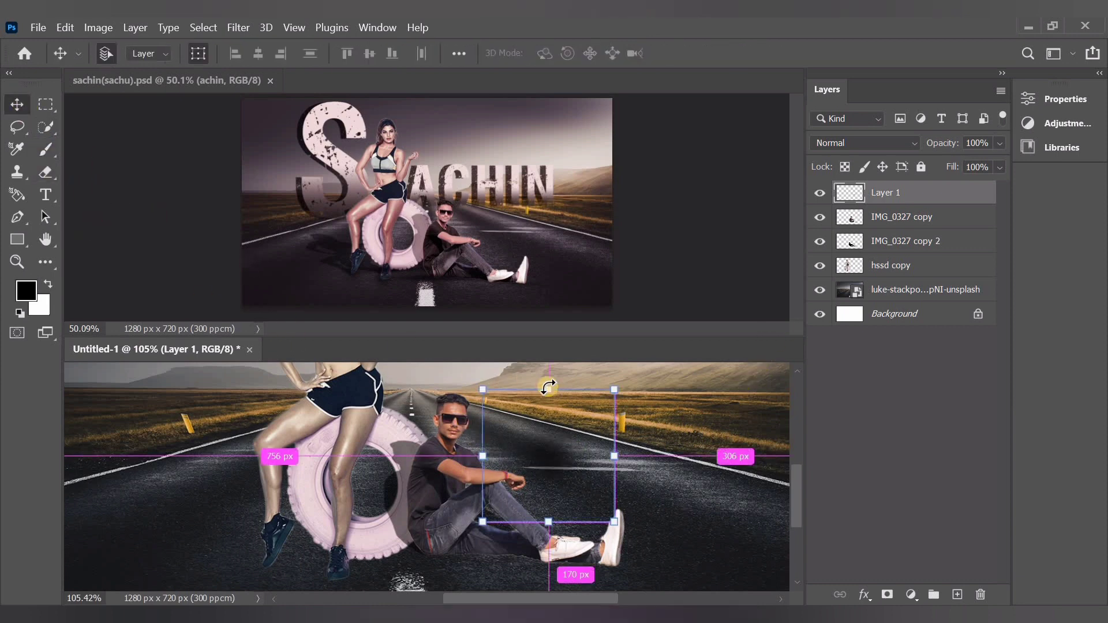
left_click_drag(548, 387, 548, 502)
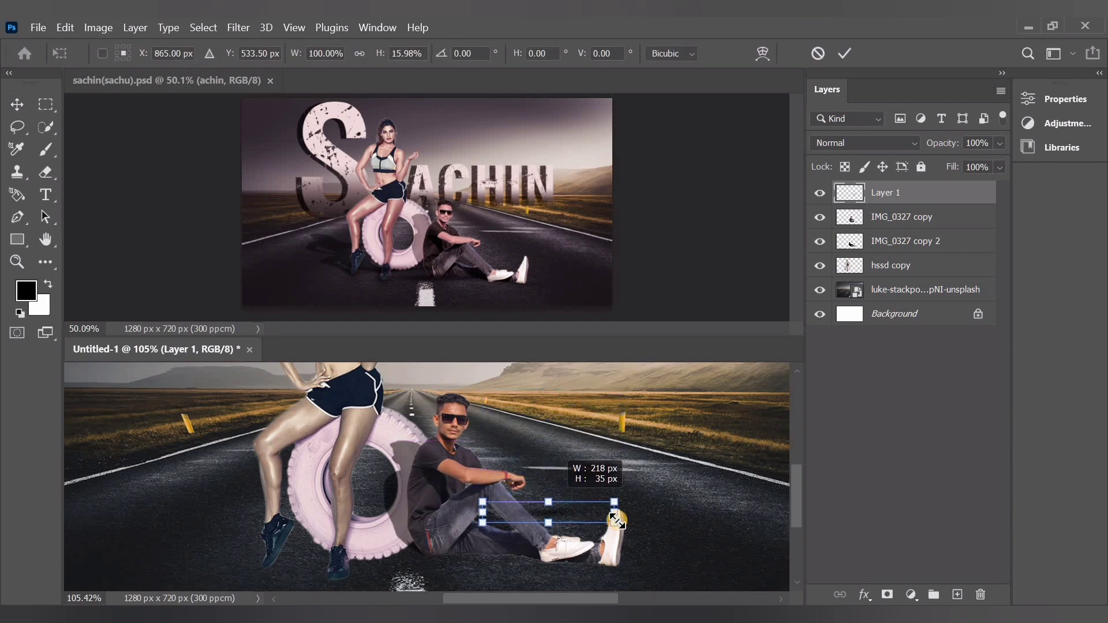
left_click_drag(661, 515, 784, 514)
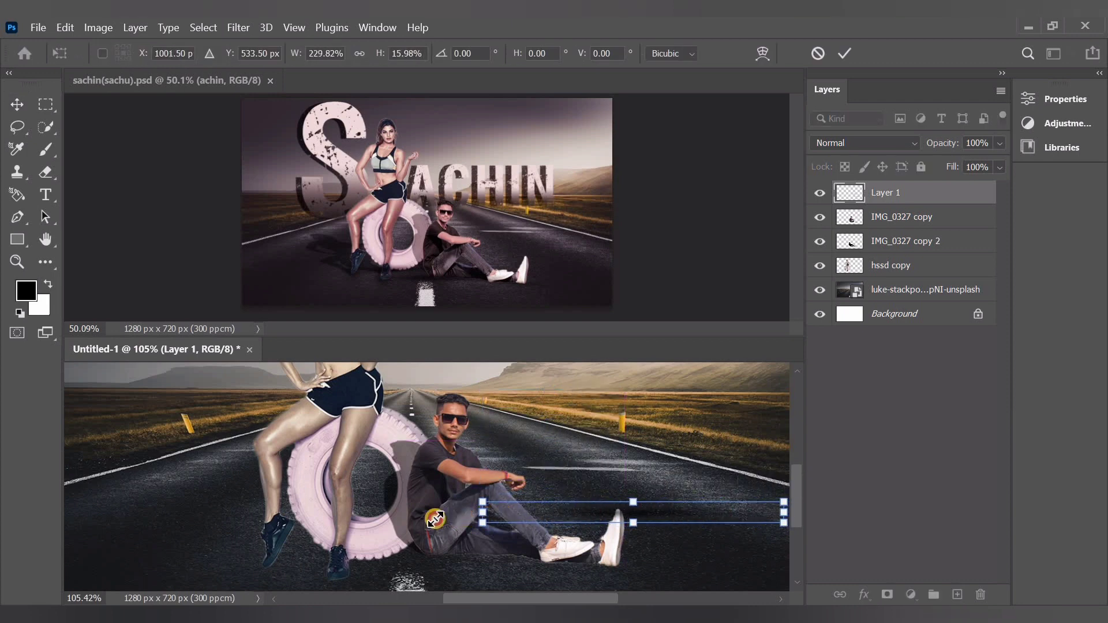
left_click_drag(436, 518, 437, 518)
left_click_drag(693, 519, 573, 570)
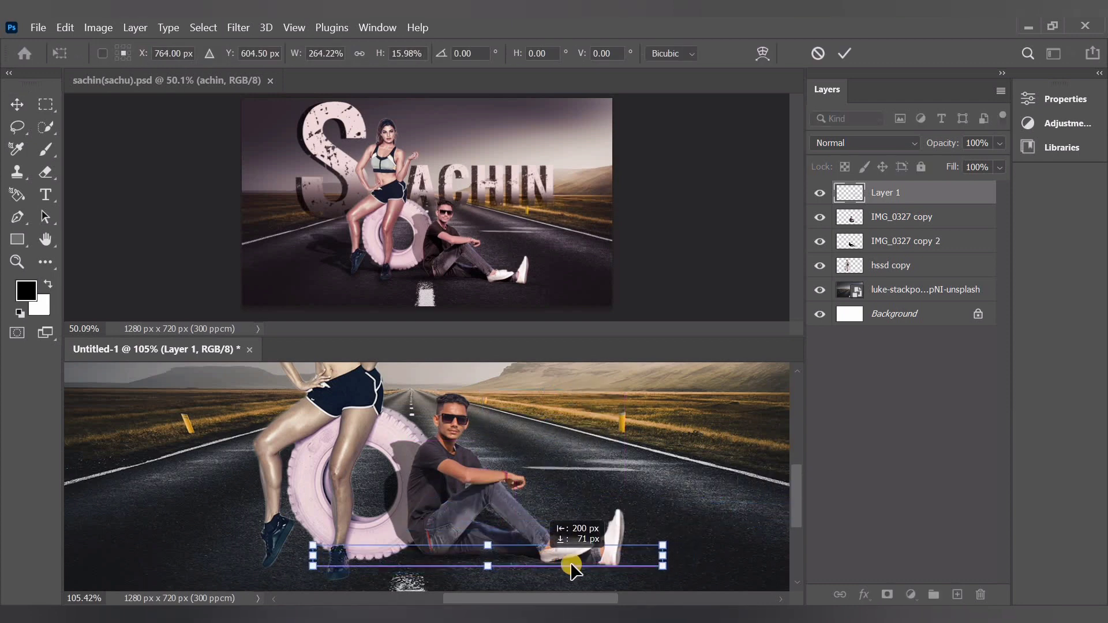
left_click(882, 196)
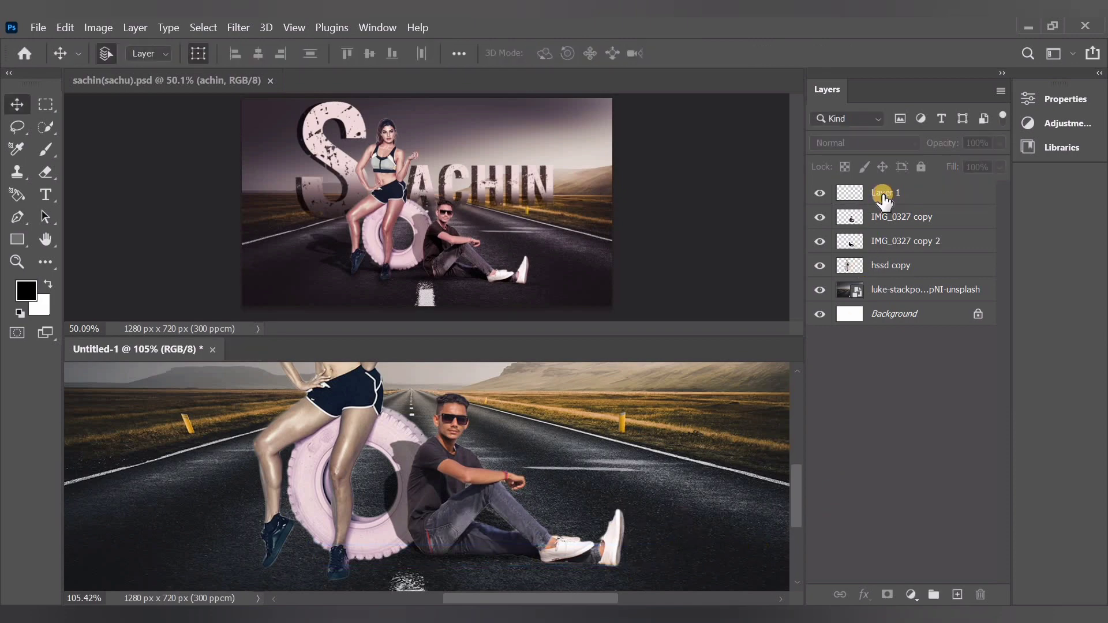
Duplicate Layer 1 as Layer 1 copy and shift the copied shadow strip right beneath the man's shoes
left_click(884, 197)
right_click(883, 197)
left_click(733, 109)
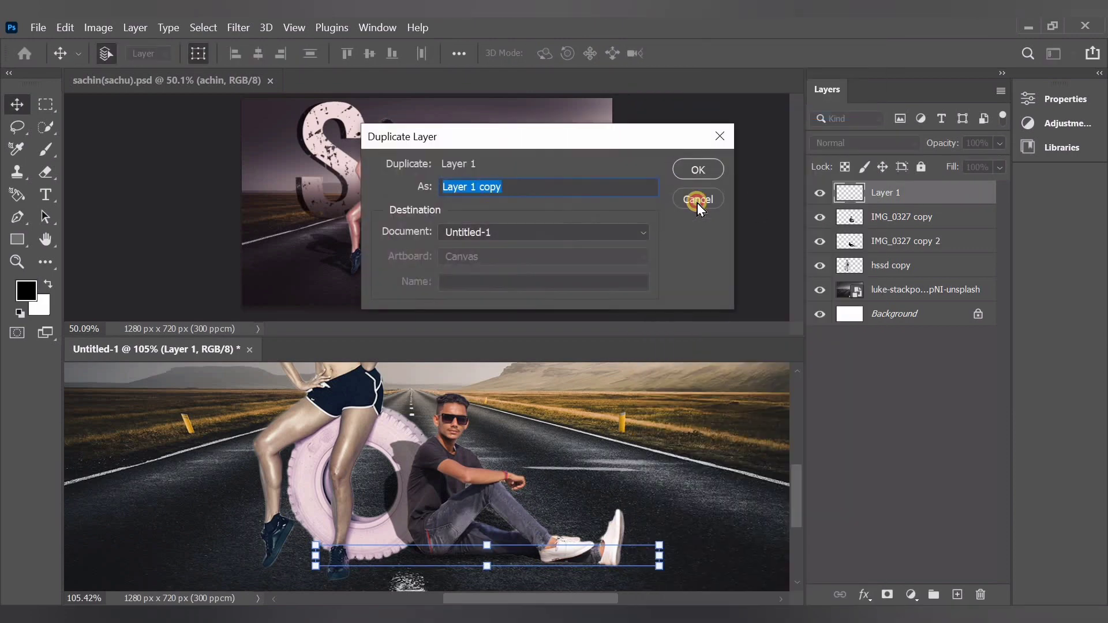
left_click(698, 169)
scroll(635, 520, "down", 2)
left_click(636, 531)
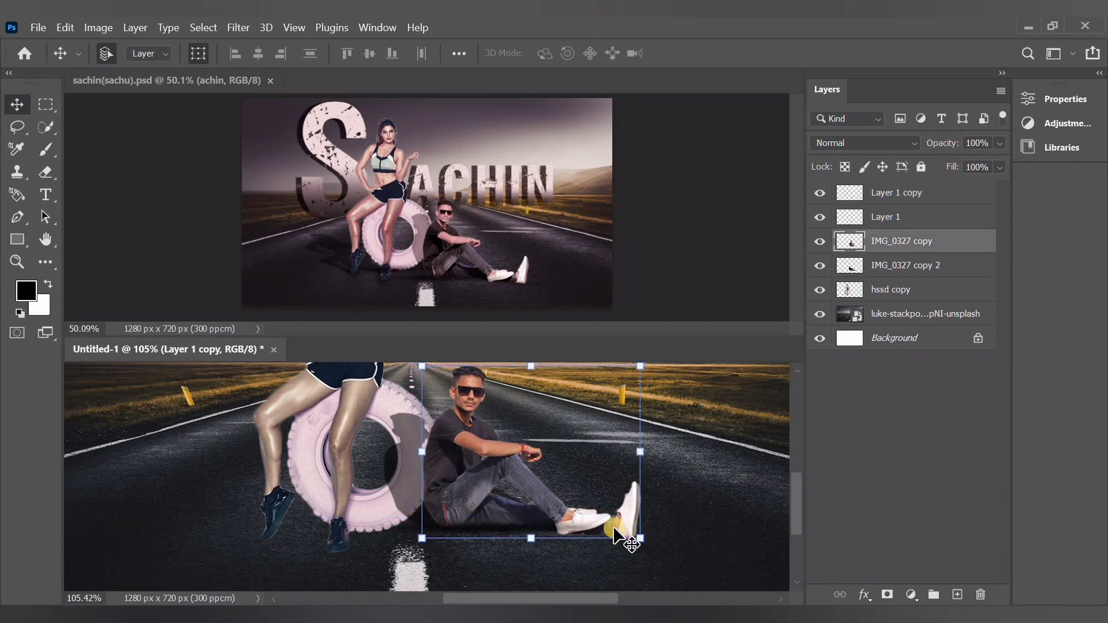
left_click(504, 531)
left_click_drag(503, 532, 727, 510)
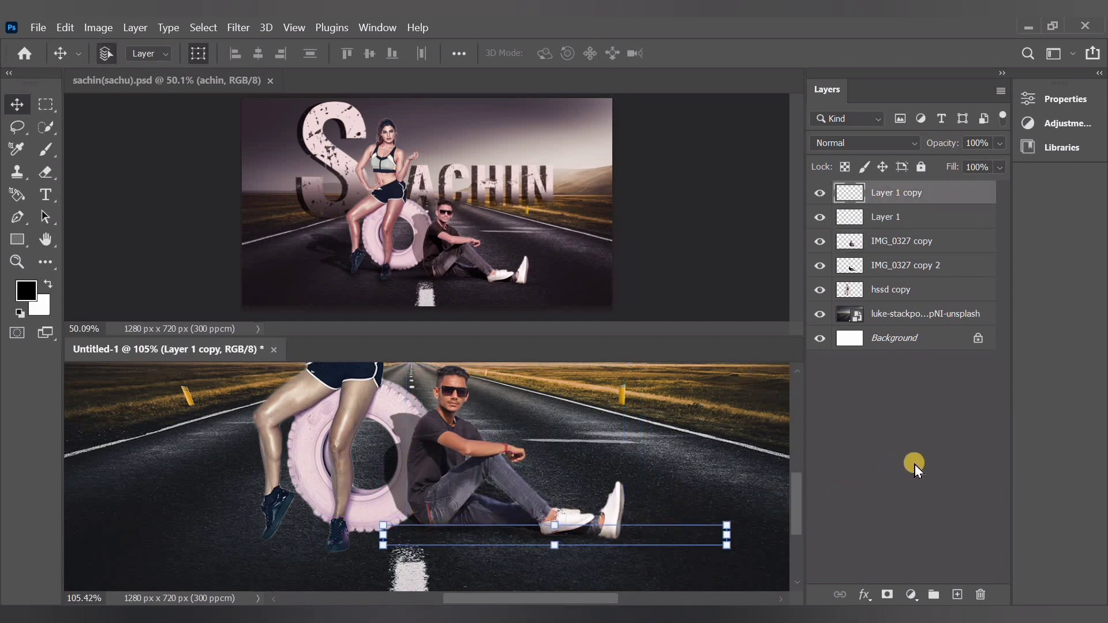
left_click(915, 465)
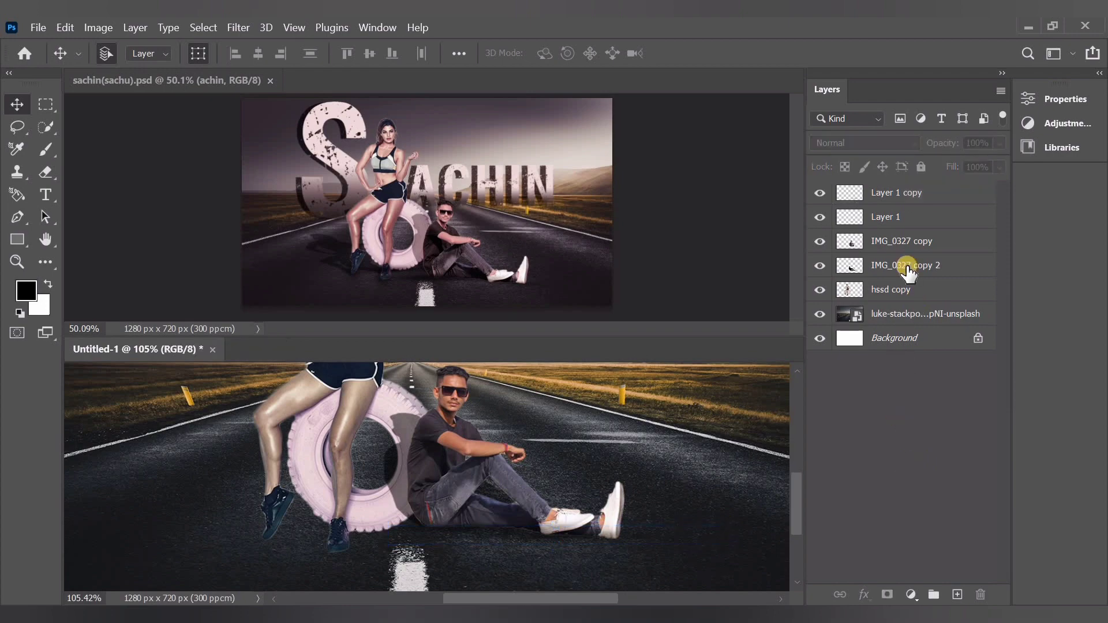
Duplicate Layer 1 copy as Layer 1 copy 2 and place this shadow strip beneath the tyre and the woman's feet
right_click(896, 194)
left_click(732, 124)
left_click(702, 164)
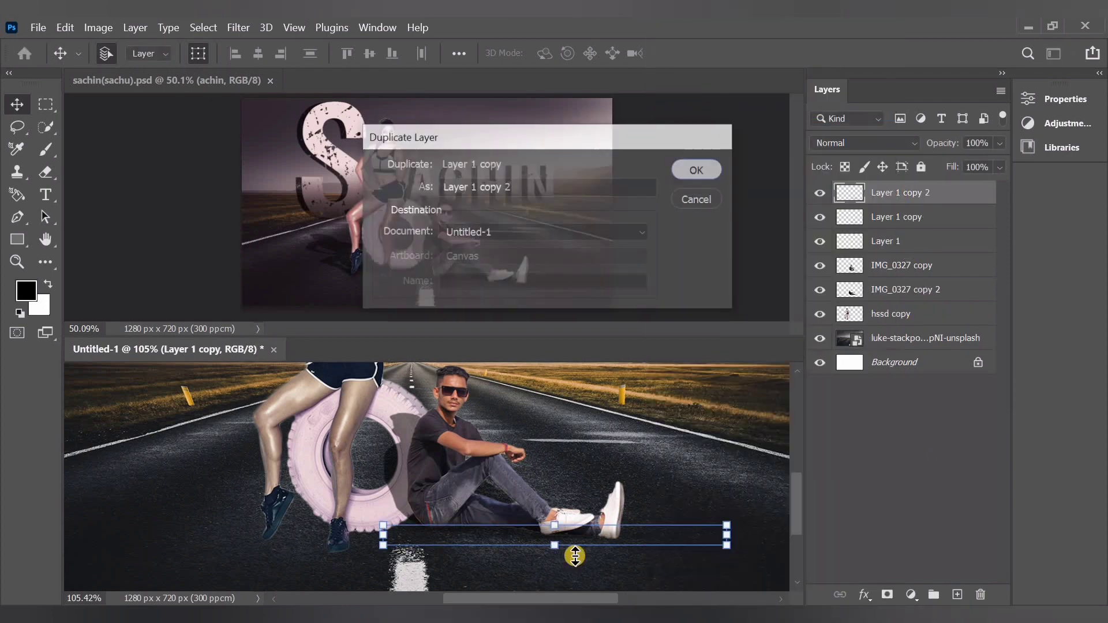
left_click_drag(517, 535, 303, 538)
key("Up")
key("Up")
key("Up")
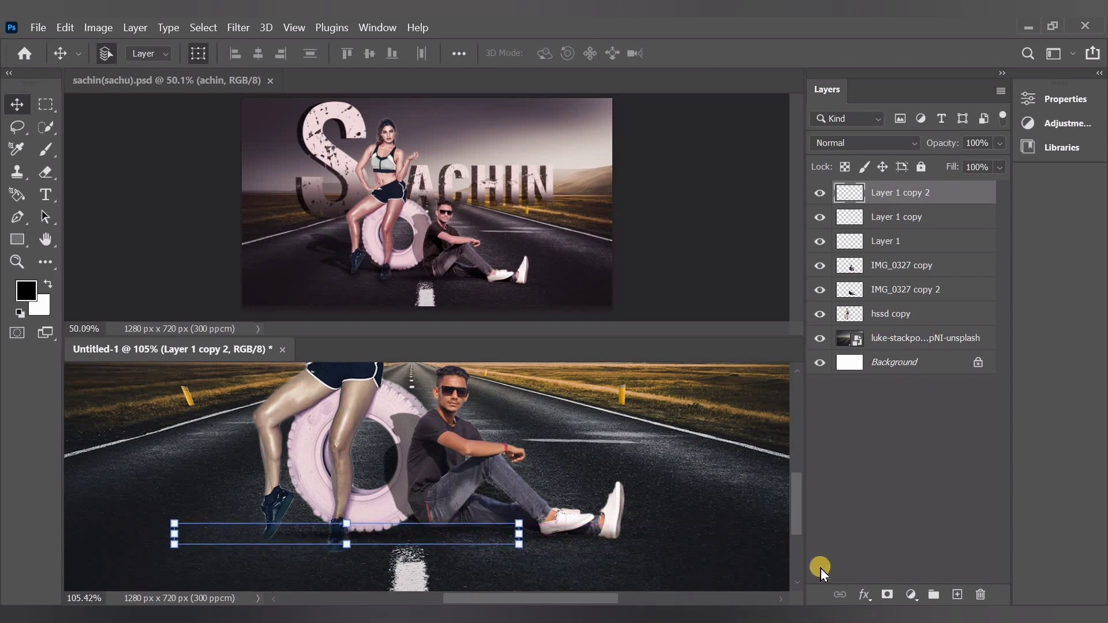
left_click(913, 524)
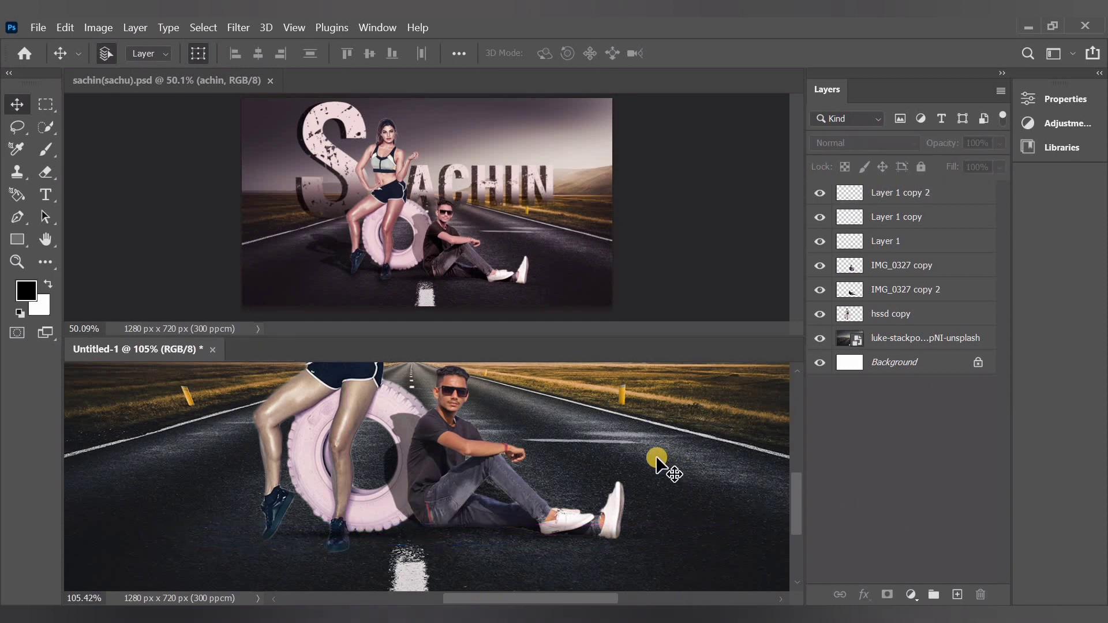
left_click(909, 241)
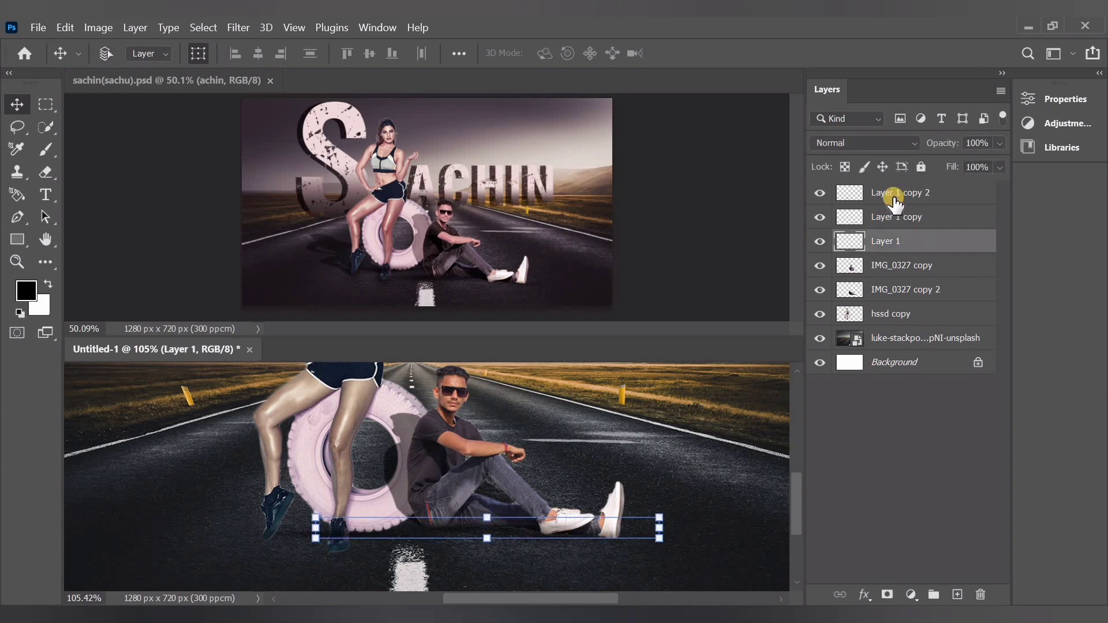
left_click(904, 215, "shift")
left_click(907, 197, "shift")
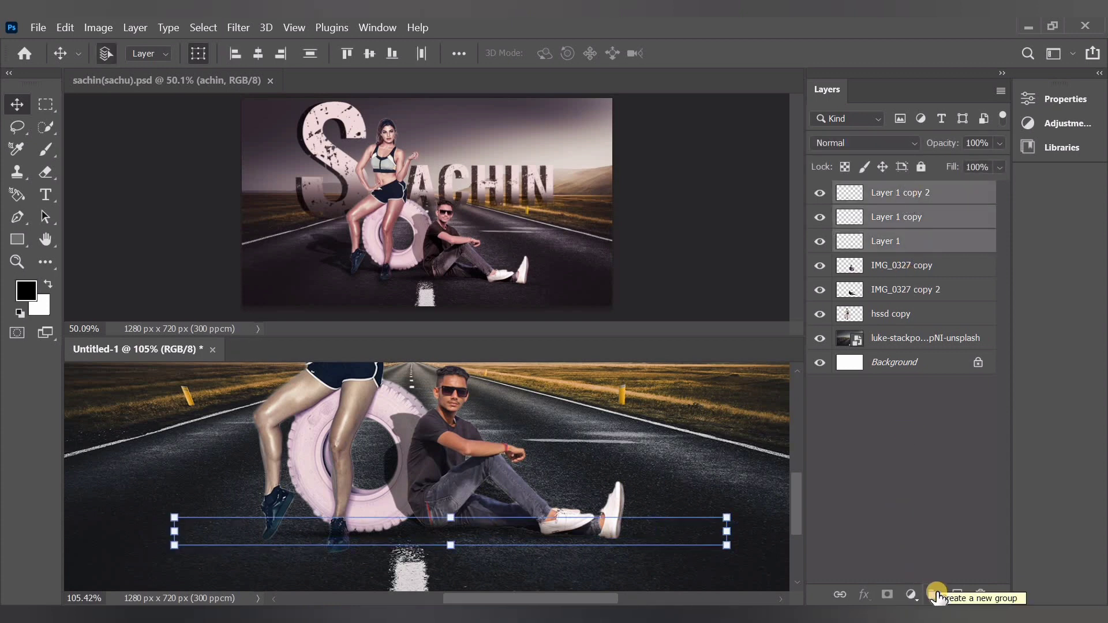
left_click(918, 416)
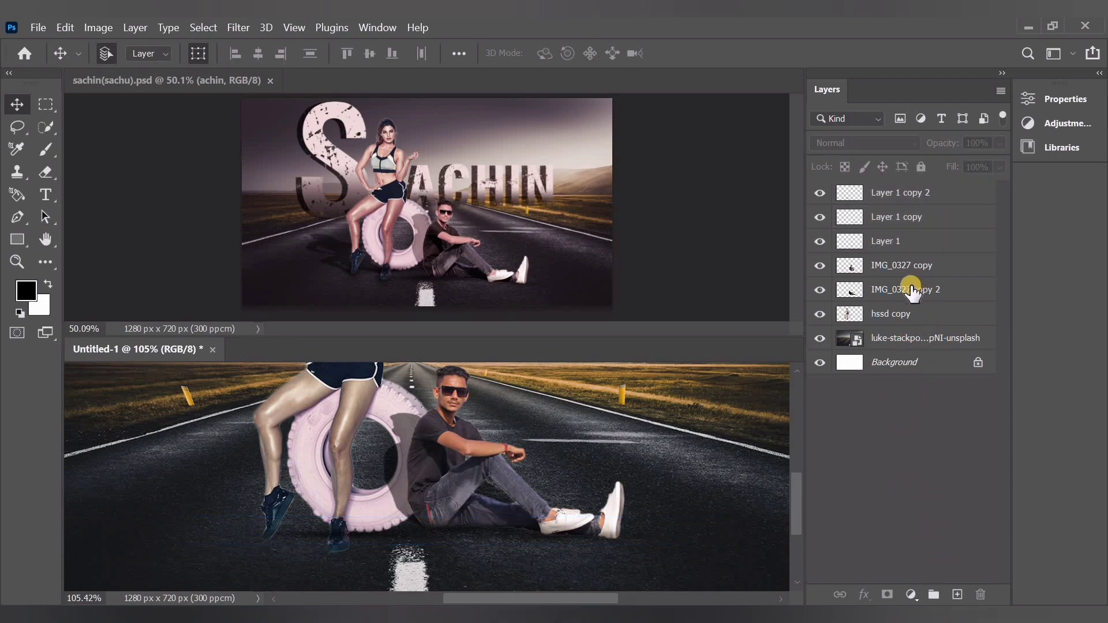
Duplicate the hssd copy layer of the woman with the tyre as hssd copy 2
left_click(906, 312)
right_click(916, 317)
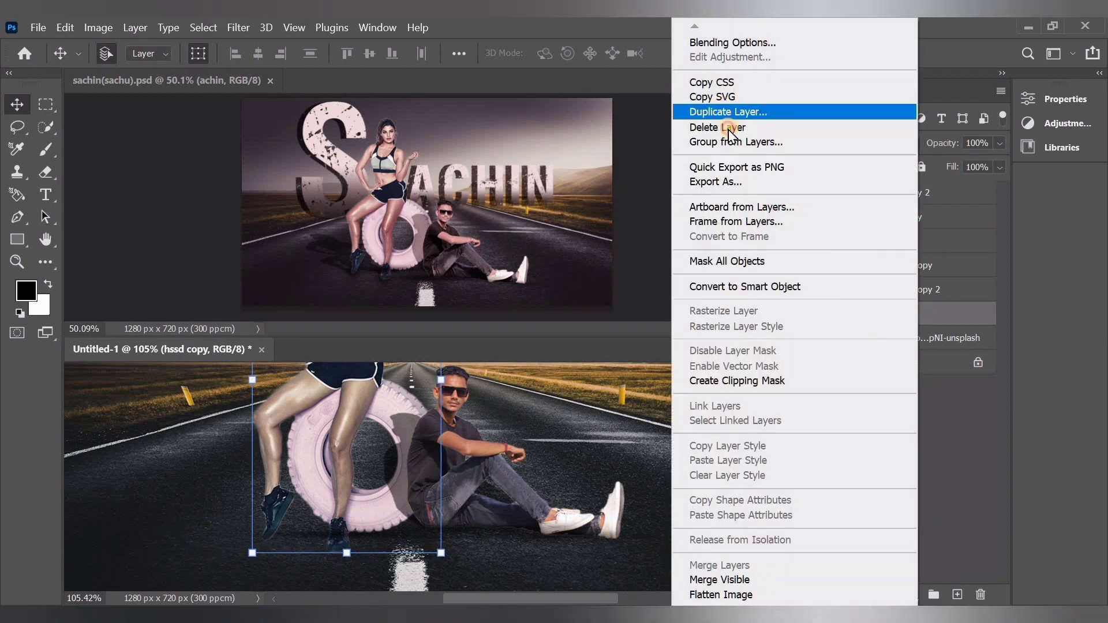
left_click(731, 113)
left_click(700, 169)
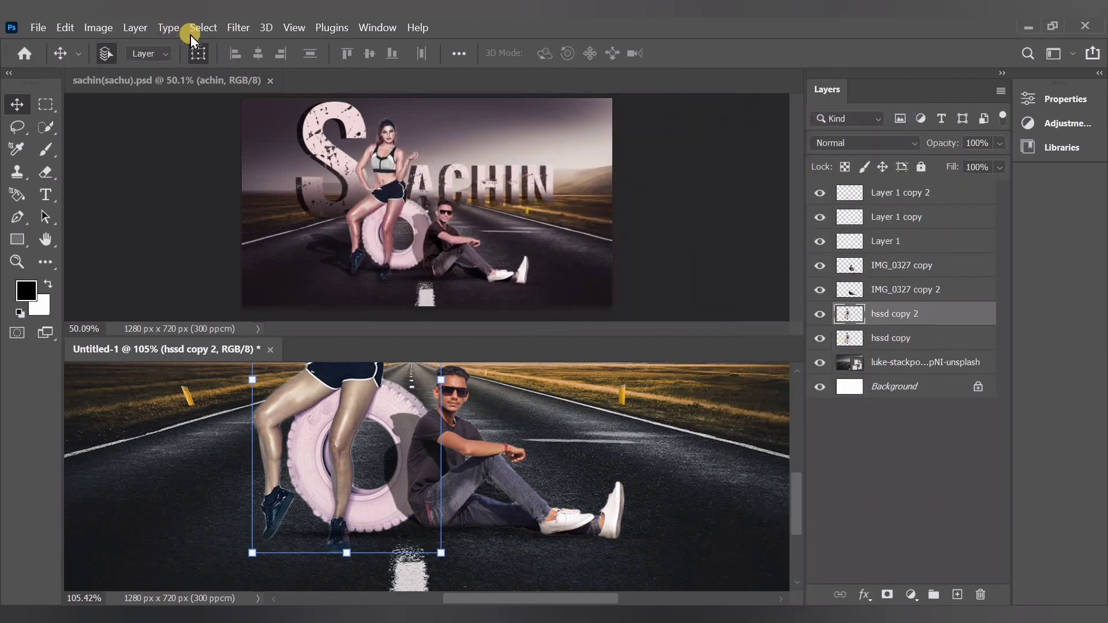
Blacken the duplicated woman and tyre with the Camera Raw filter: whites and blacks at -100, with shadows, highlights, contrast and exposure fully lowered
left_click(235, 29)
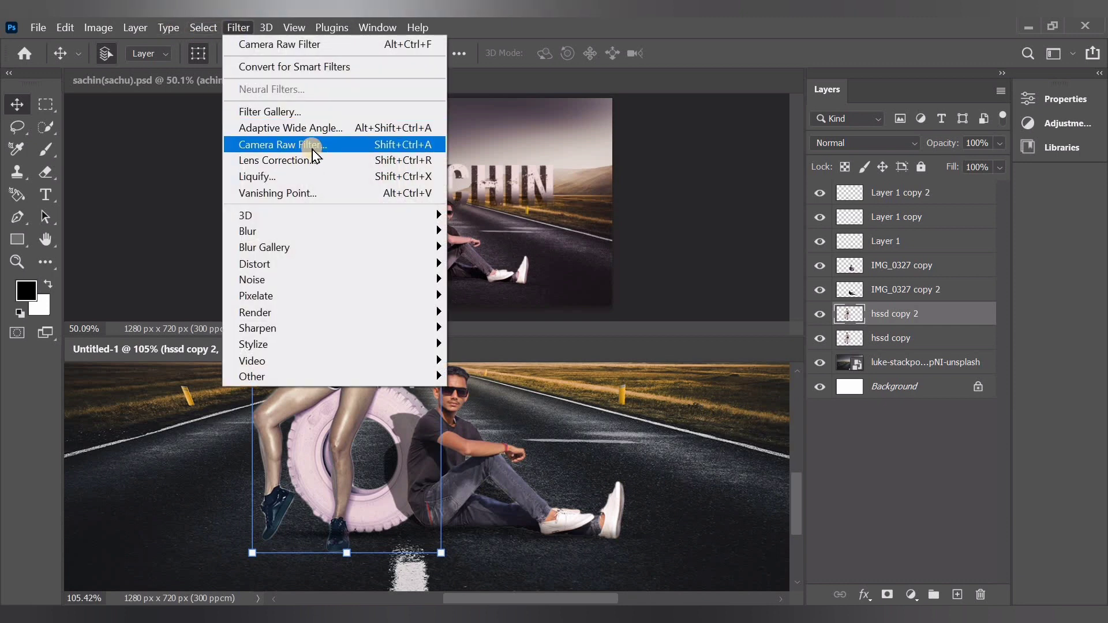
left_click(314, 145)
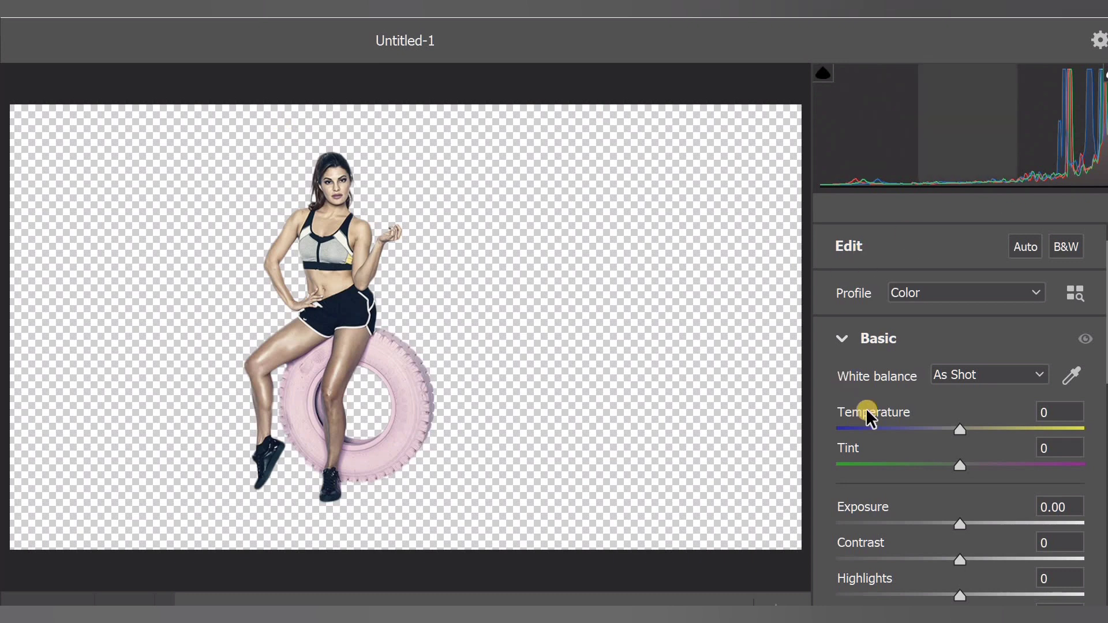
scroll(956, 482, "down", 4)
left_click_drag(956, 482, 830, 480)
left_click_drag(957, 448, 831, 445)
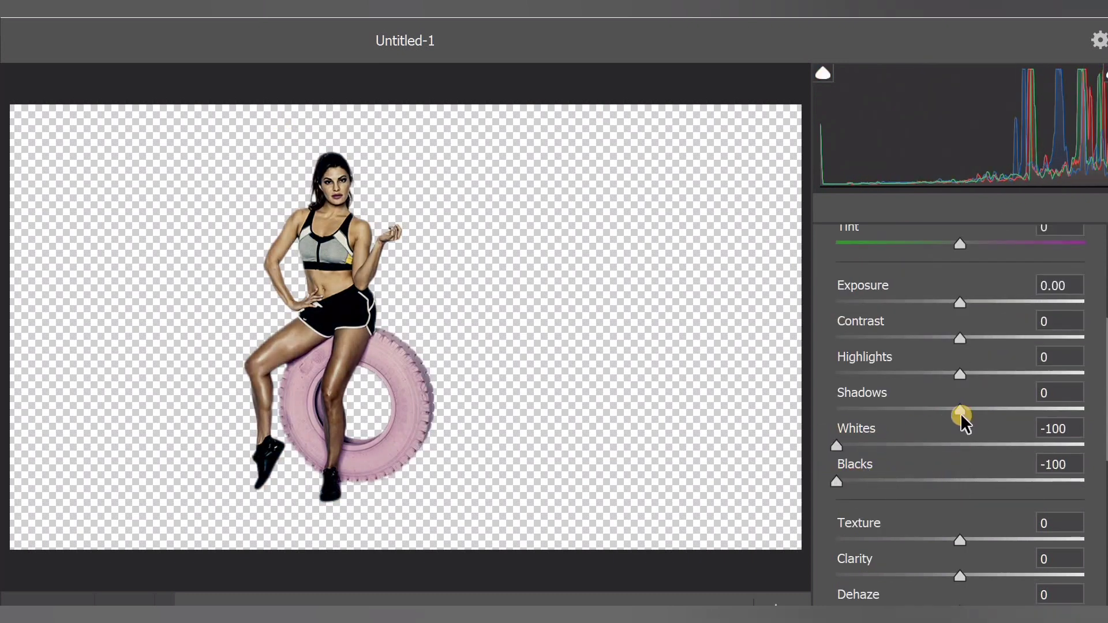
left_click_drag(882, 388, 808, 361)
left_click_drag(853, 326, 831, 329)
left_click_drag(962, 306, 725, 312)
key("Return")
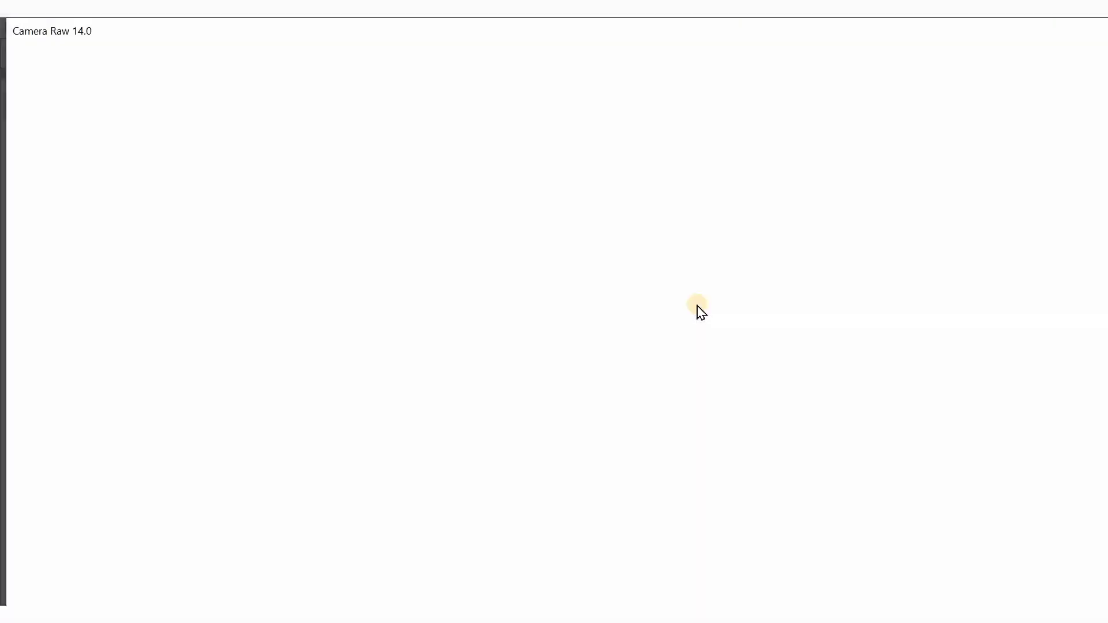
Try to skew and shorten the black silhouette of the woman and tyre toward the left, and undo that transform
scroll(207, 499, "down", 4)
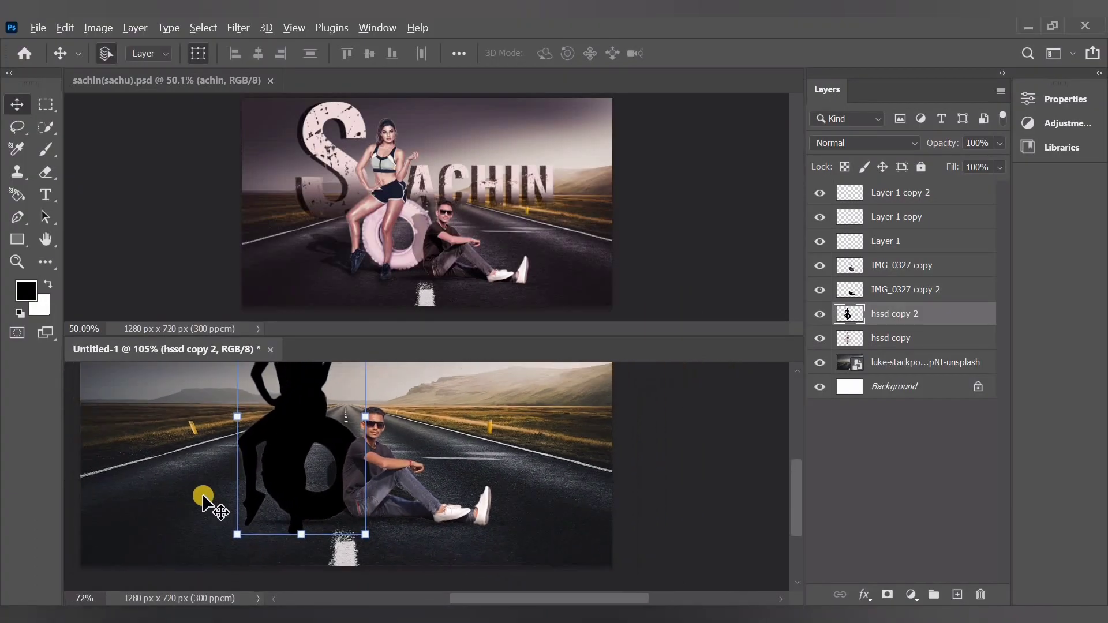
scroll(209, 500, "down", 3)
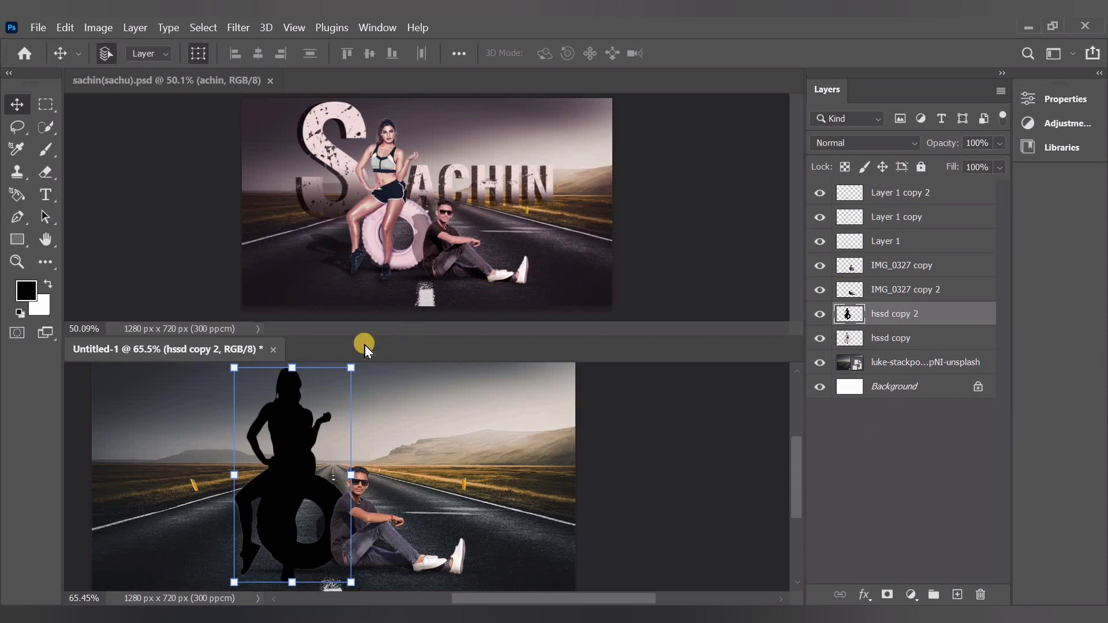
left_click_drag(293, 368, 240, 411)
key("ctrl+z")
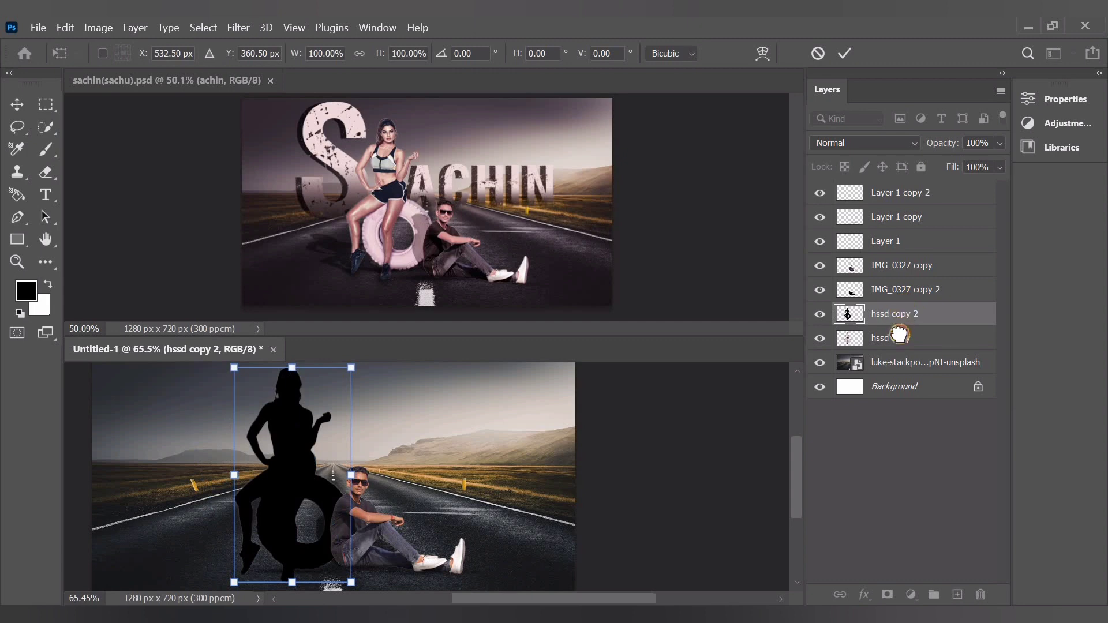
Move hssd copy 2 below hssd copy, then skew and flatten the silhouette leftward onto the road as a shadow aligned with the woman's feet
left_click_drag(900, 334, 901, 348)
left_click_drag(292, 369, 191, 526)
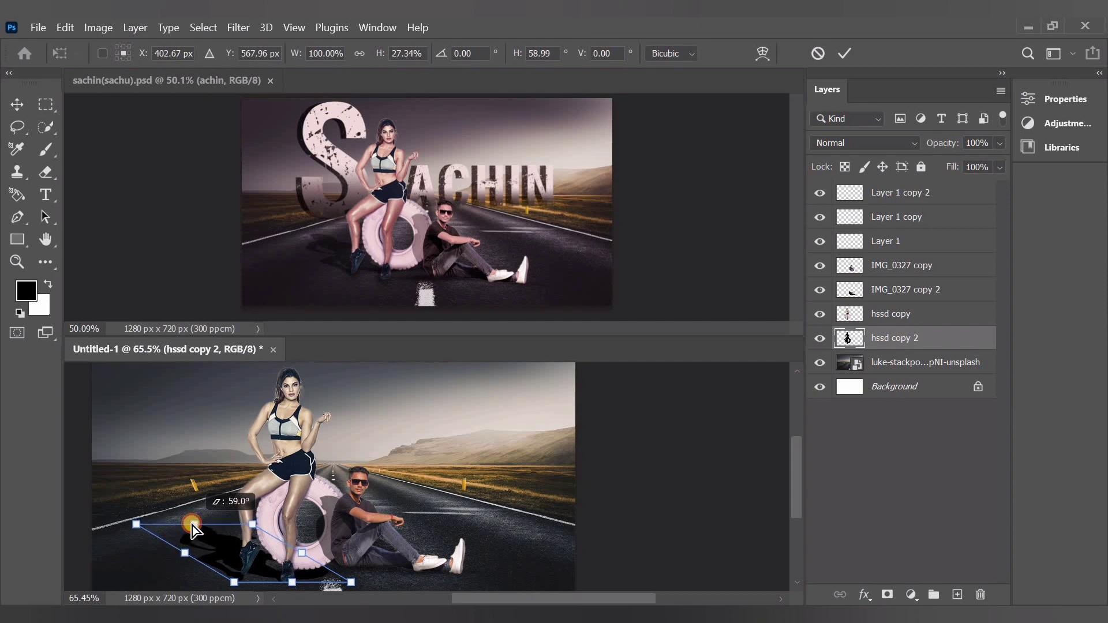
scroll(191, 559, "up", 6)
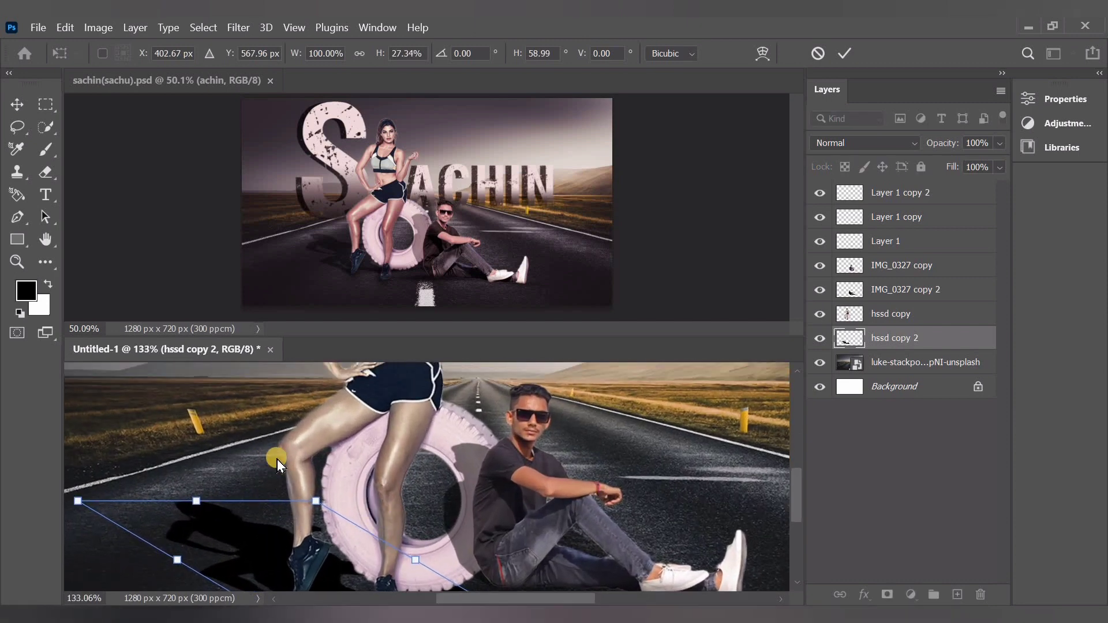
left_click_drag(798, 512, 798, 539)
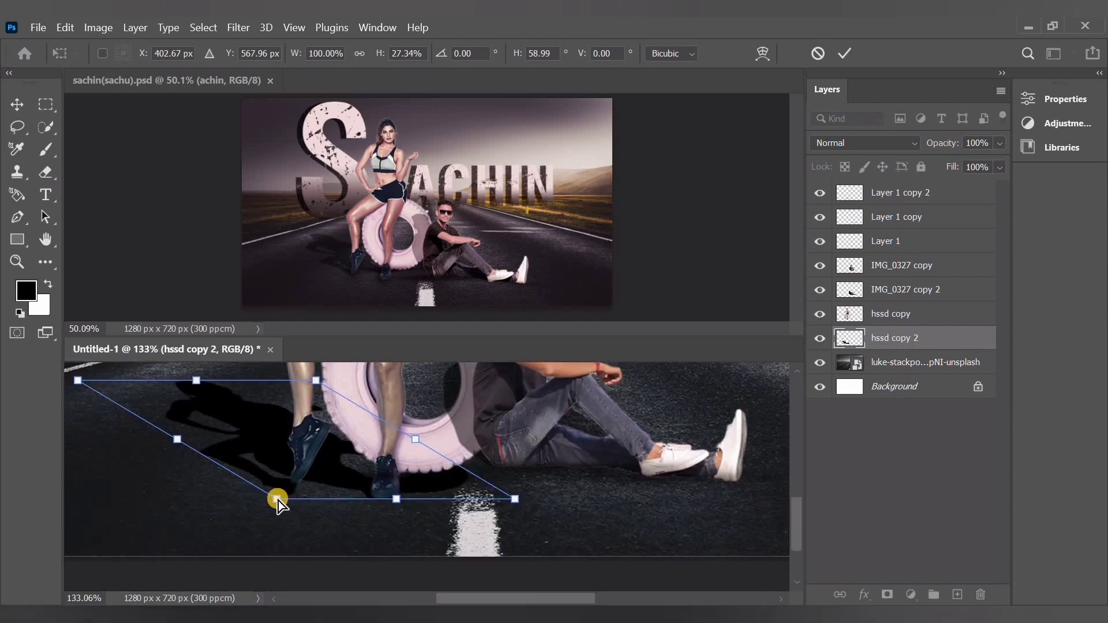
left_click_drag(277, 500, 286, 487)
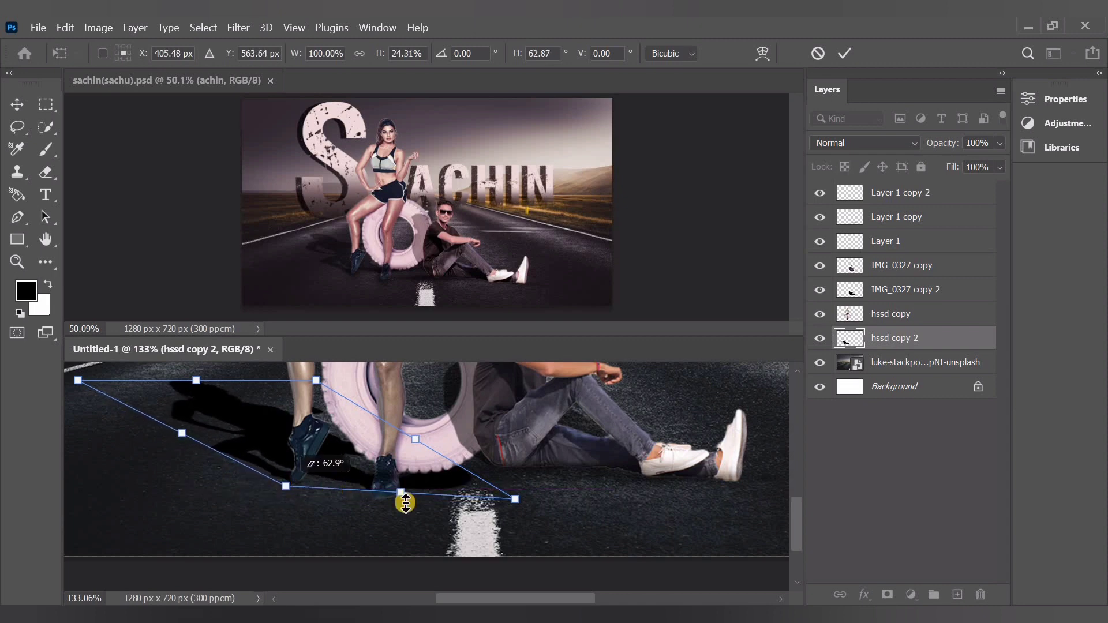
mouse_move(518, 501)
left_mouse_down()
mouse_move(437, 482)
mouse_move(510, 500)
left_mouse_up()
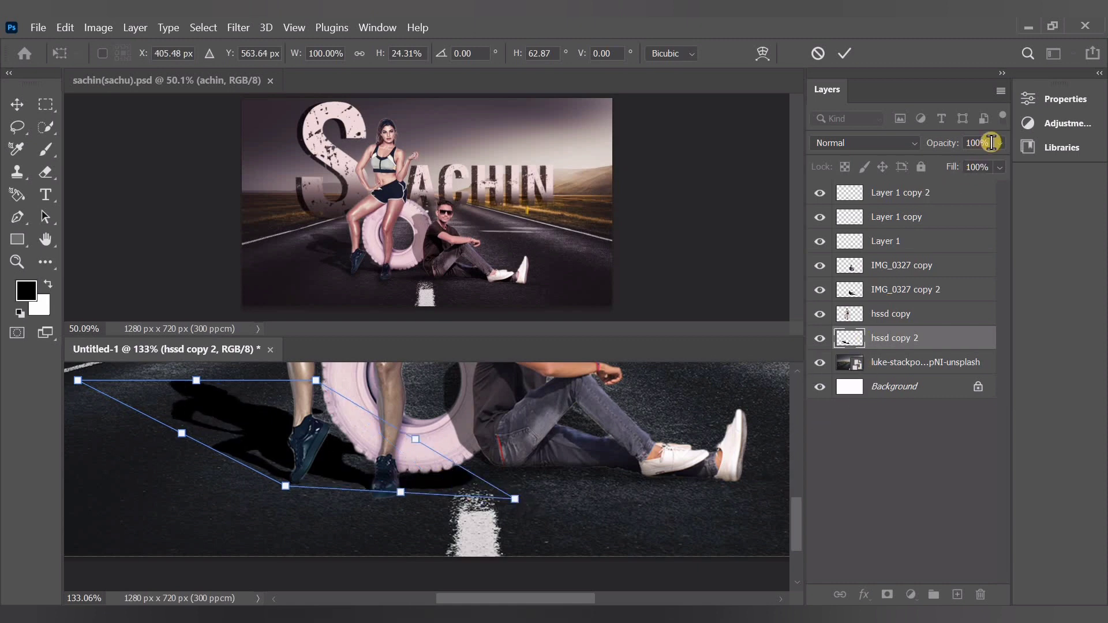
Lower the opacity of the hssd copy 2 shadow to 45% and erase its excess at the tyre's right edge
left_click_drag(991, 163, 951, 164)
left_click(887, 494)
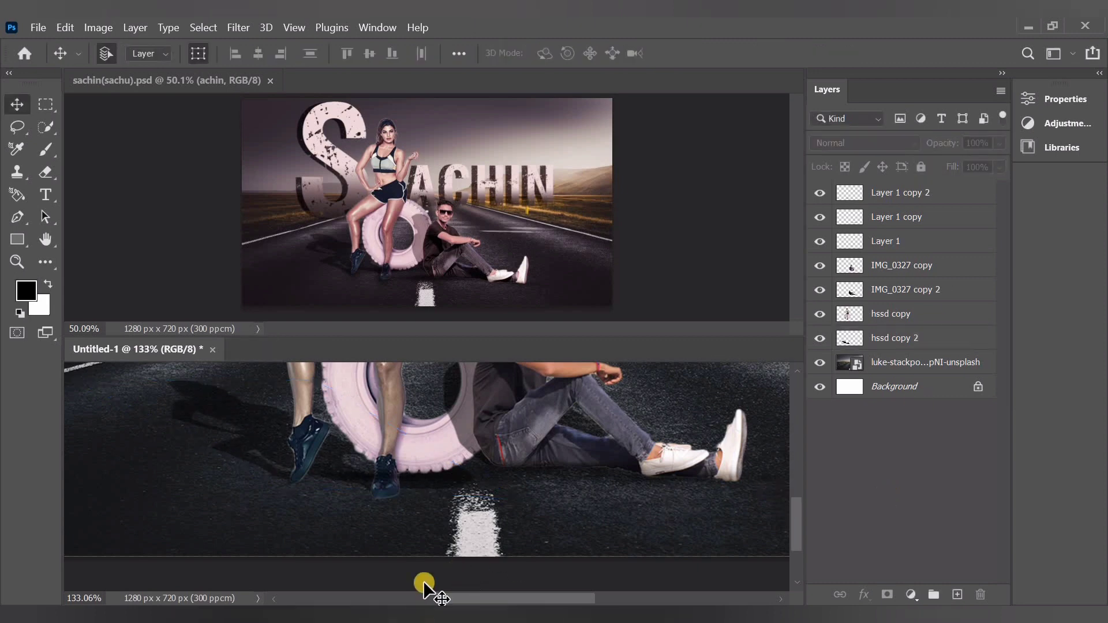
left_click(894, 341)
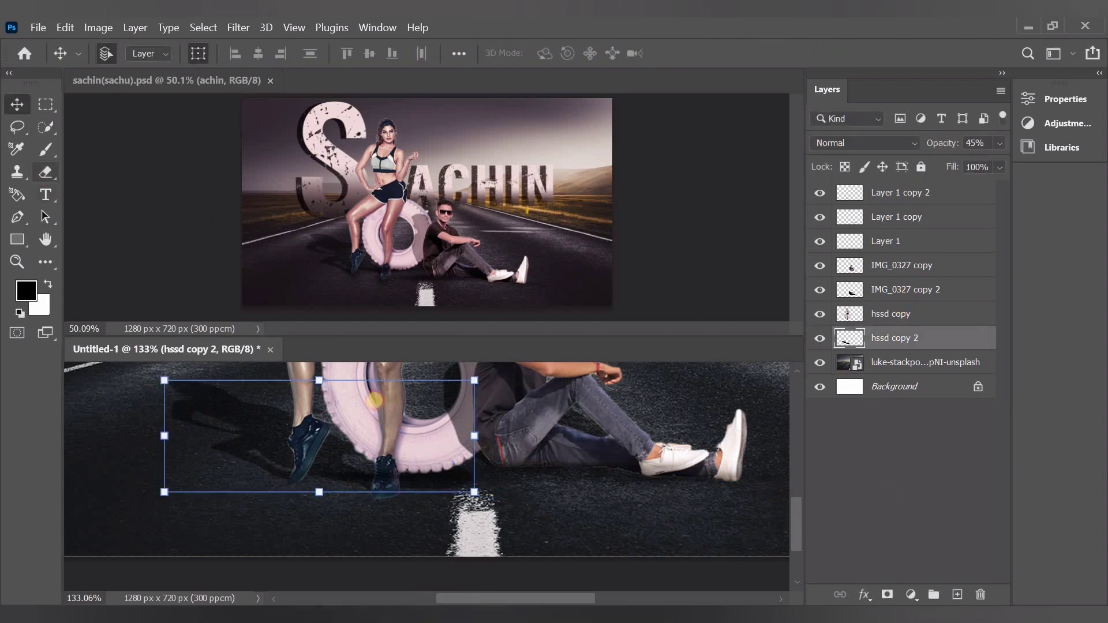
left_click_drag(508, 483, 467, 472)
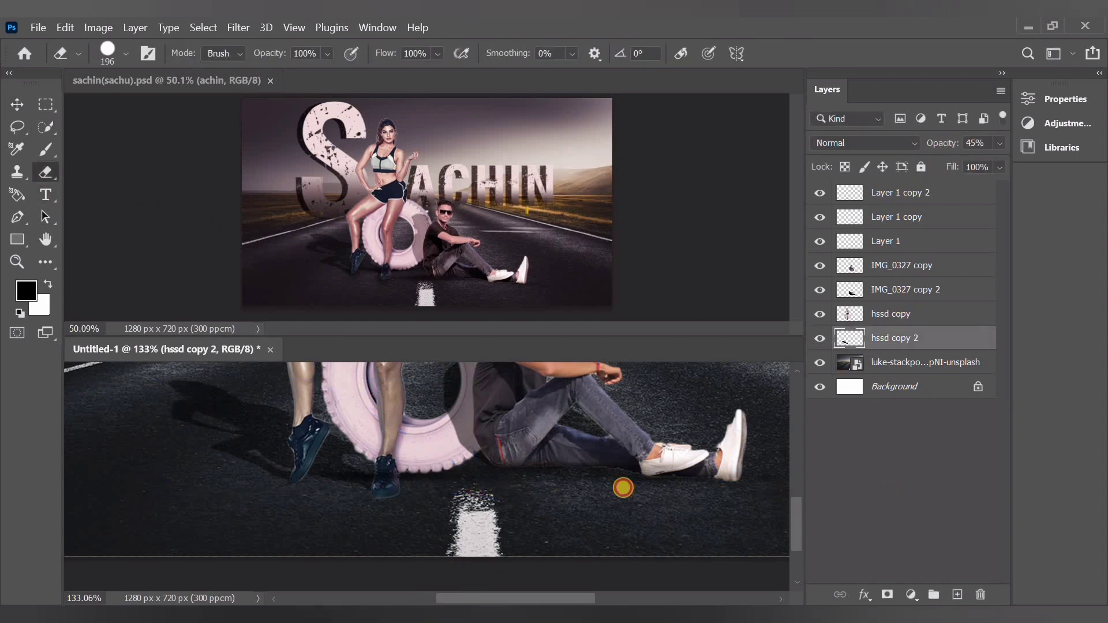
key("alt+ctrl+a")
key("v")
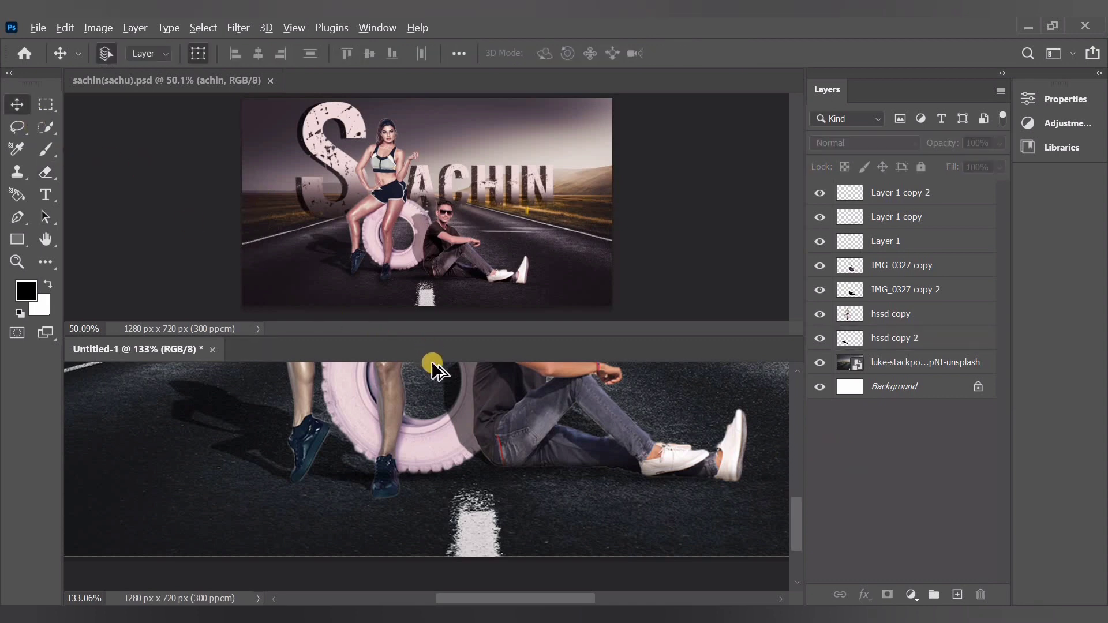
Add a horizontal text layer reading "S" over the hills to the right of the woman
scroll(437, 392, "down", 2)
scroll(430, 396, "right", 2)
scroll(403, 419, "down", 3)
scroll(400, 429, "up", 3)
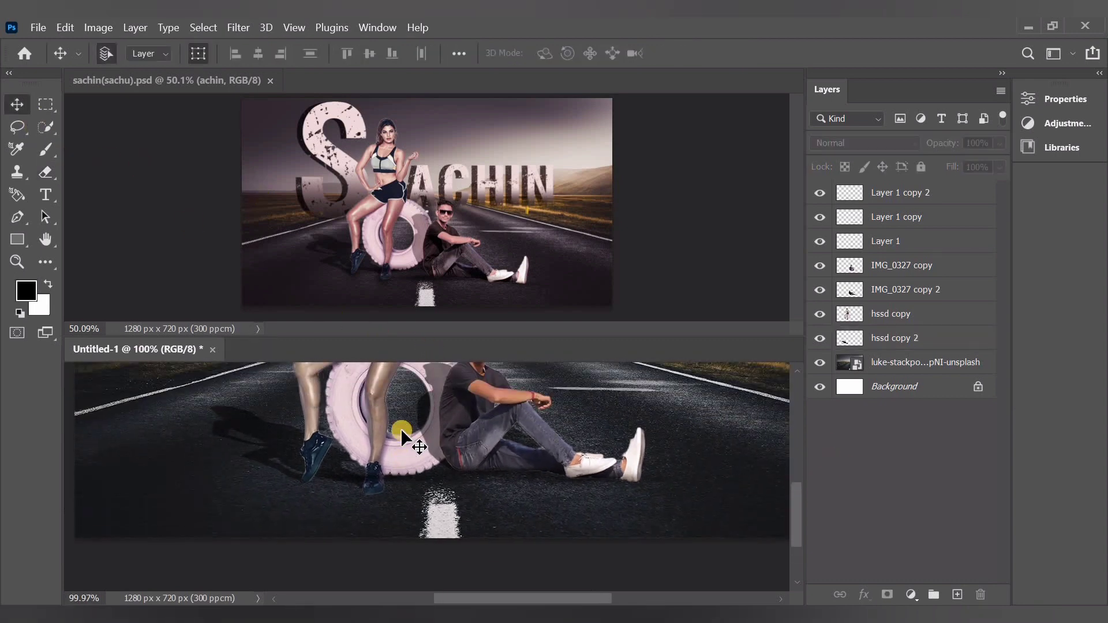
scroll(401, 428, "down", 4)
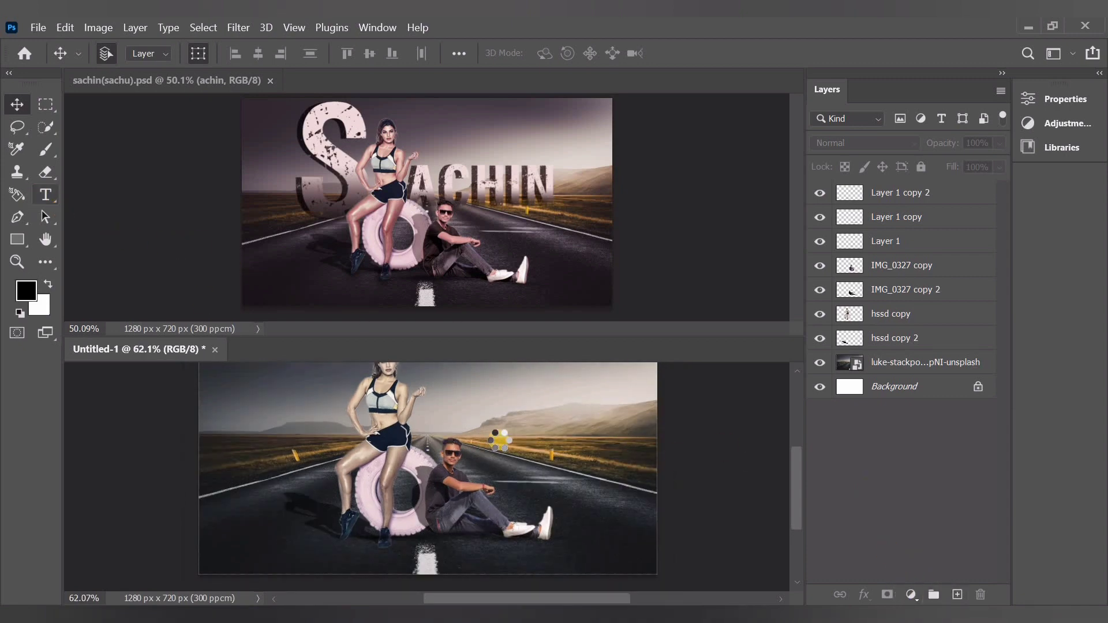
key("t")
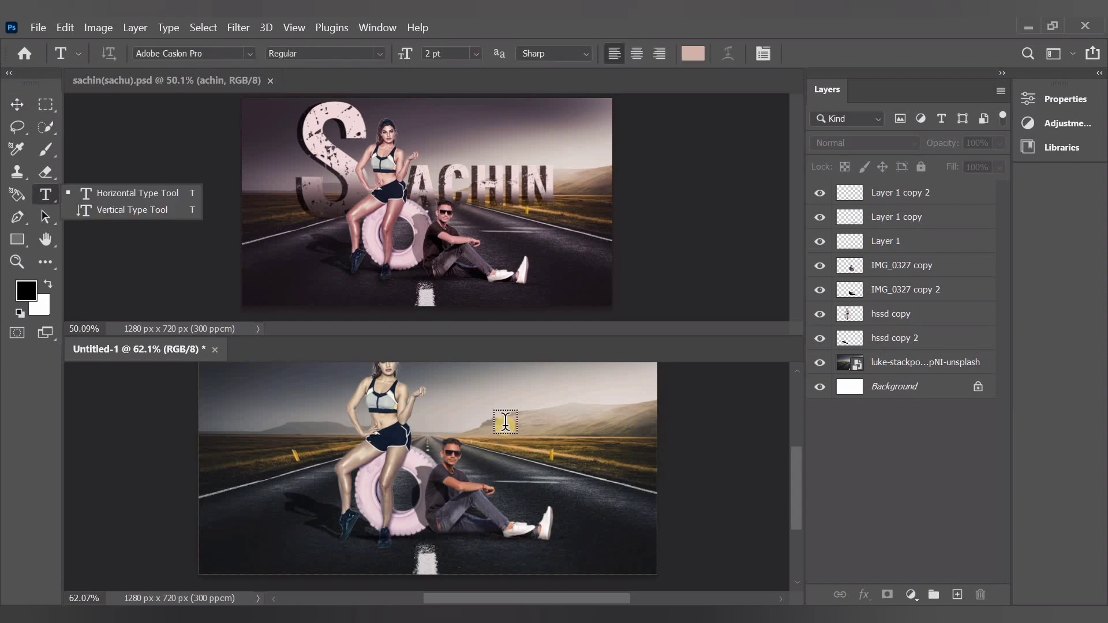
left_click(497, 420)
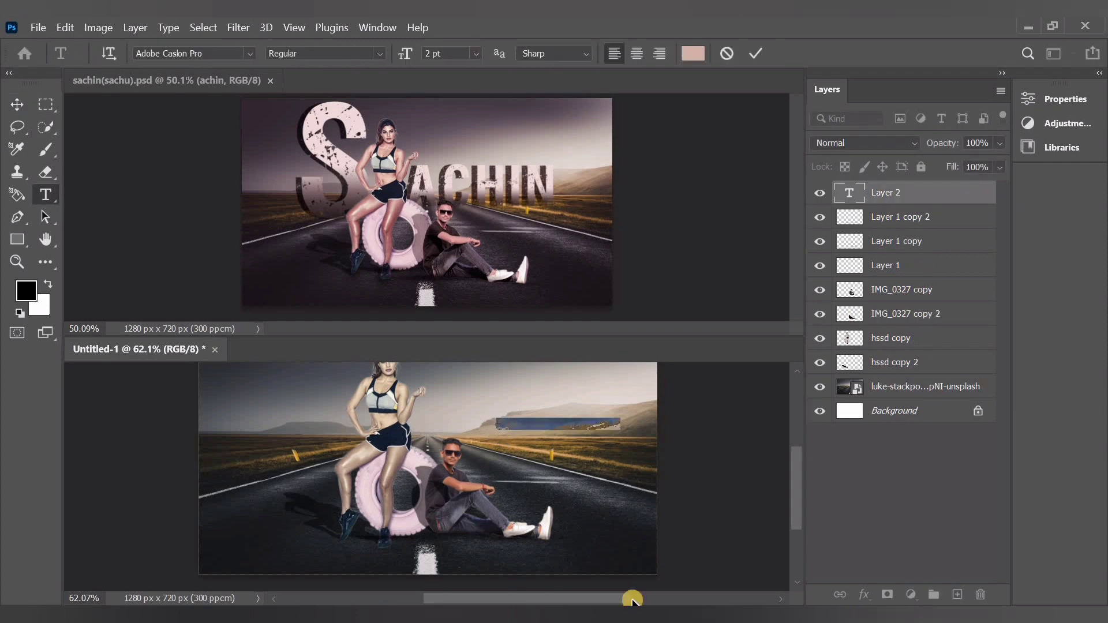
key("BackSpace")
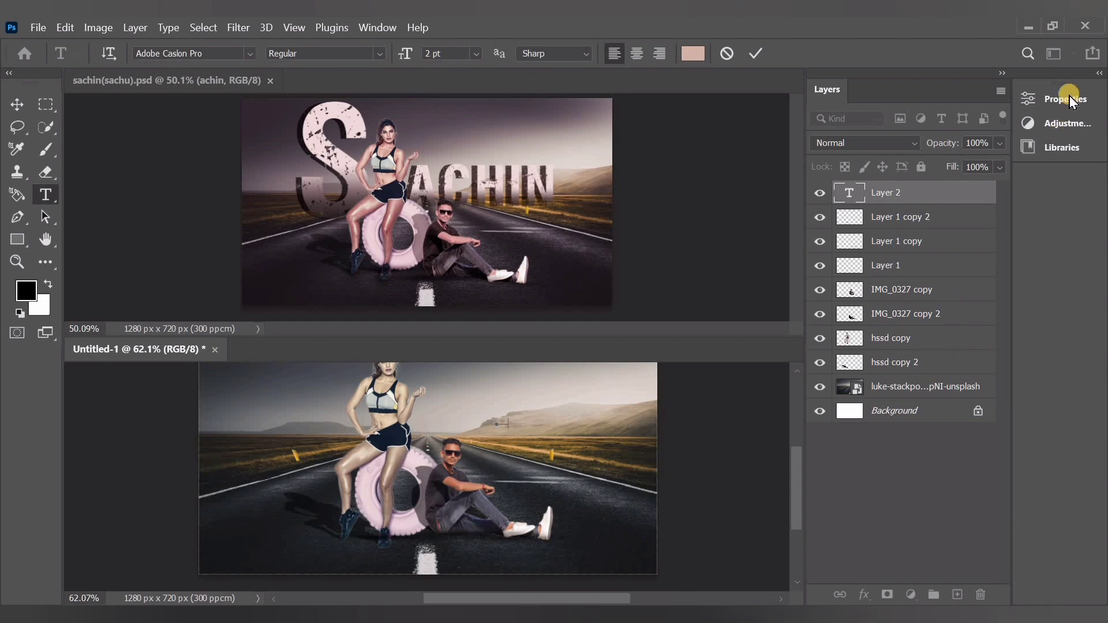
type("S")
left_click(17, 104)
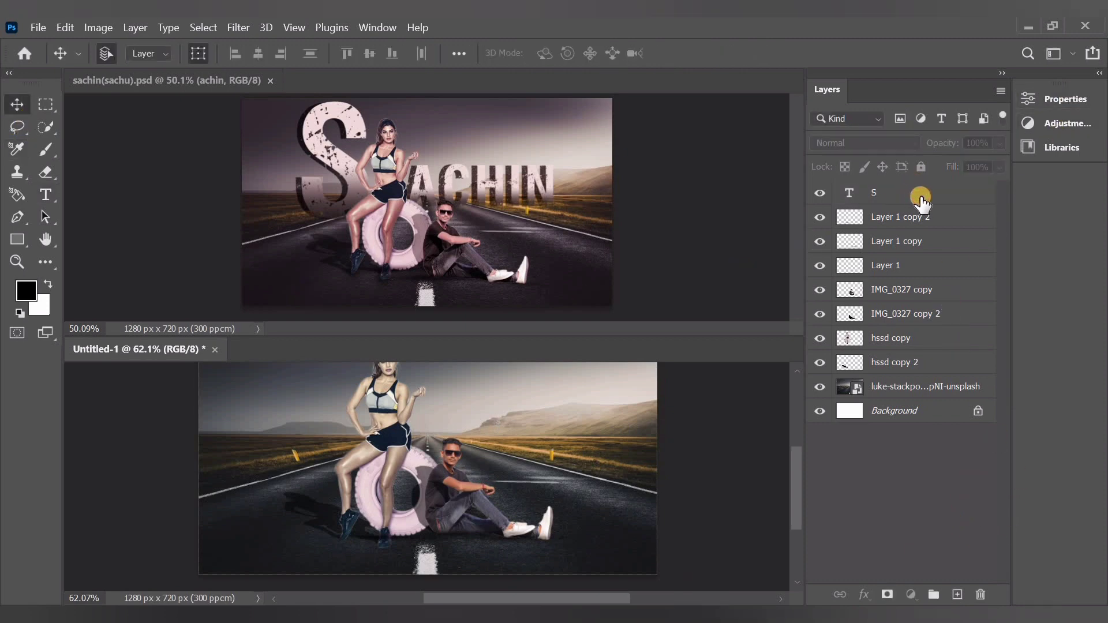
Set the S text layer's font size to 30 pt and move the letter down over the horizon
left_click(922, 202)
left_click(1061, 98)
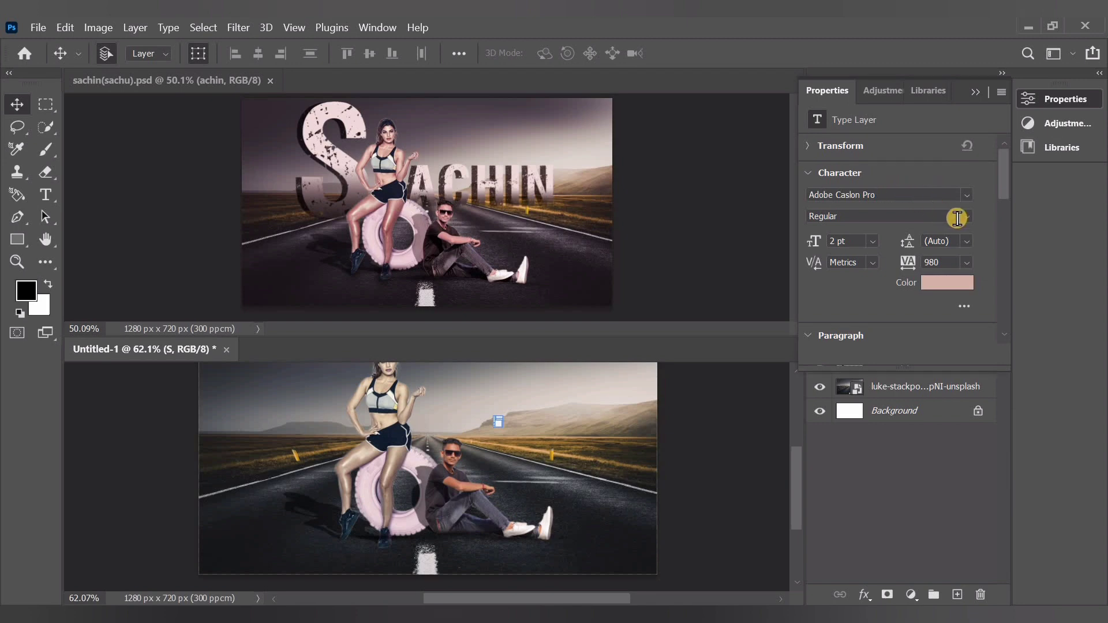
left_click(876, 243)
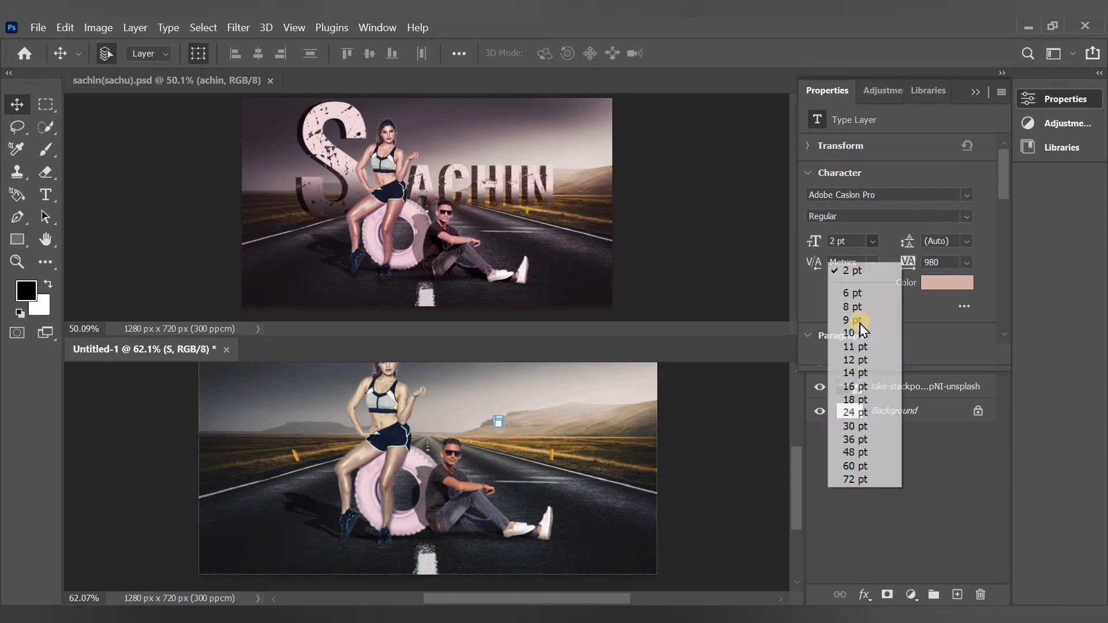
left_click(846, 427)
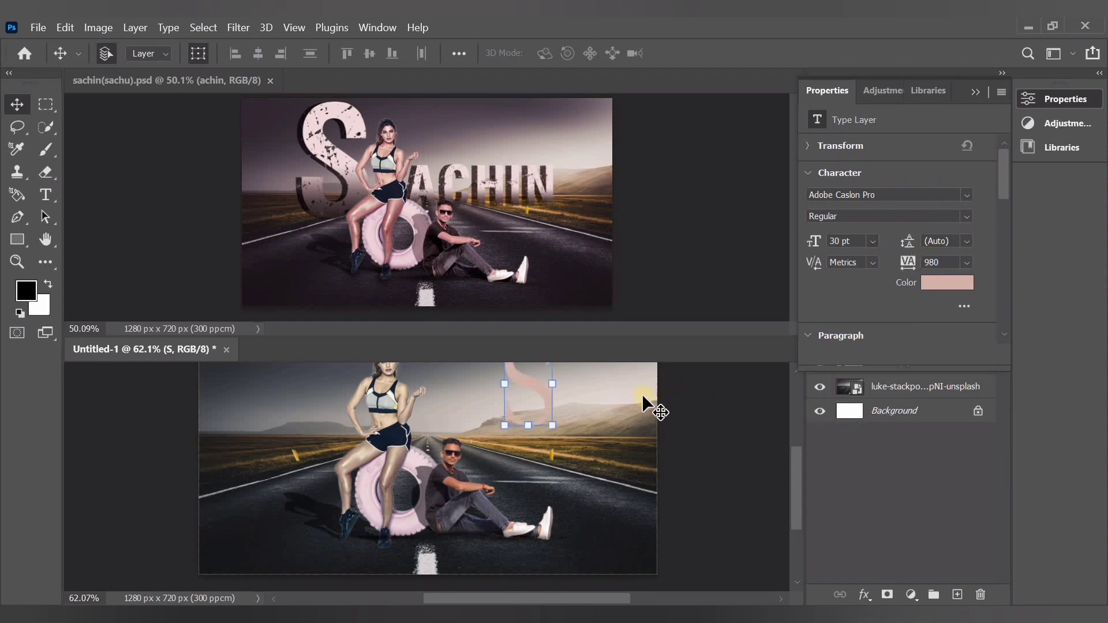
left_click_drag(532, 402, 518, 441)
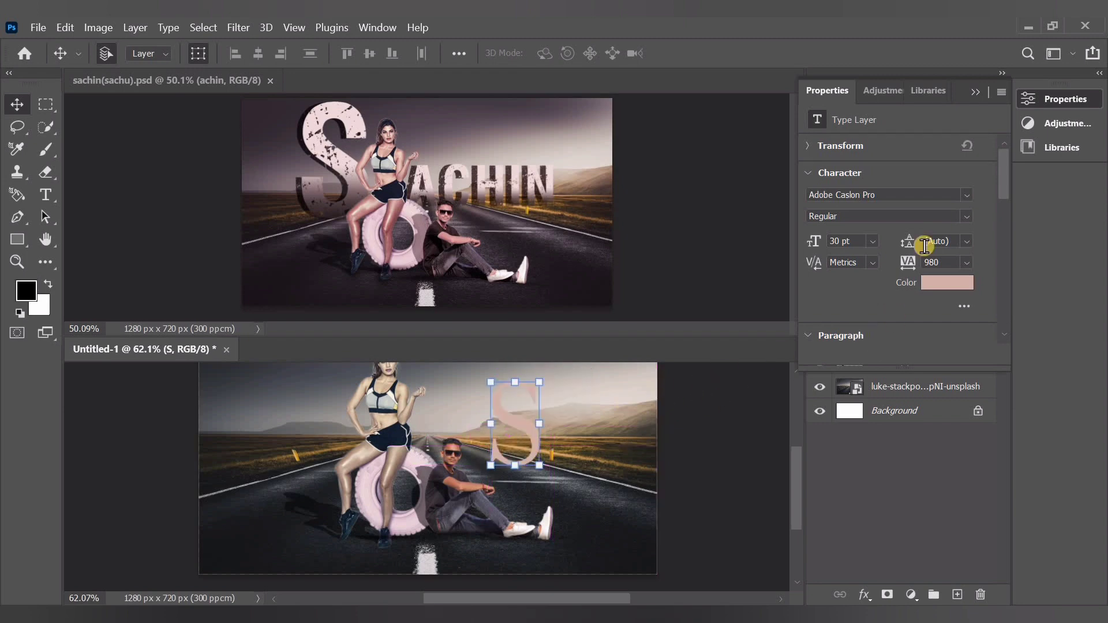
Change the S letter's font to VIPER NORA and scale it to 31.69 pt
left_click(967, 218)
left_click(948, 230)
left_click(969, 195)
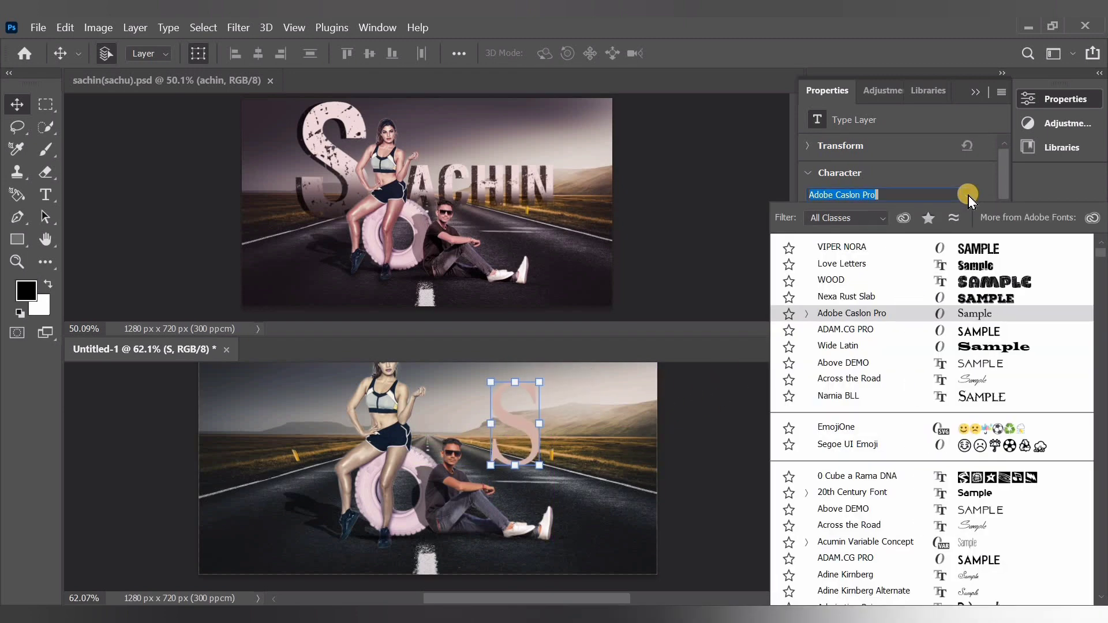
key("Up")
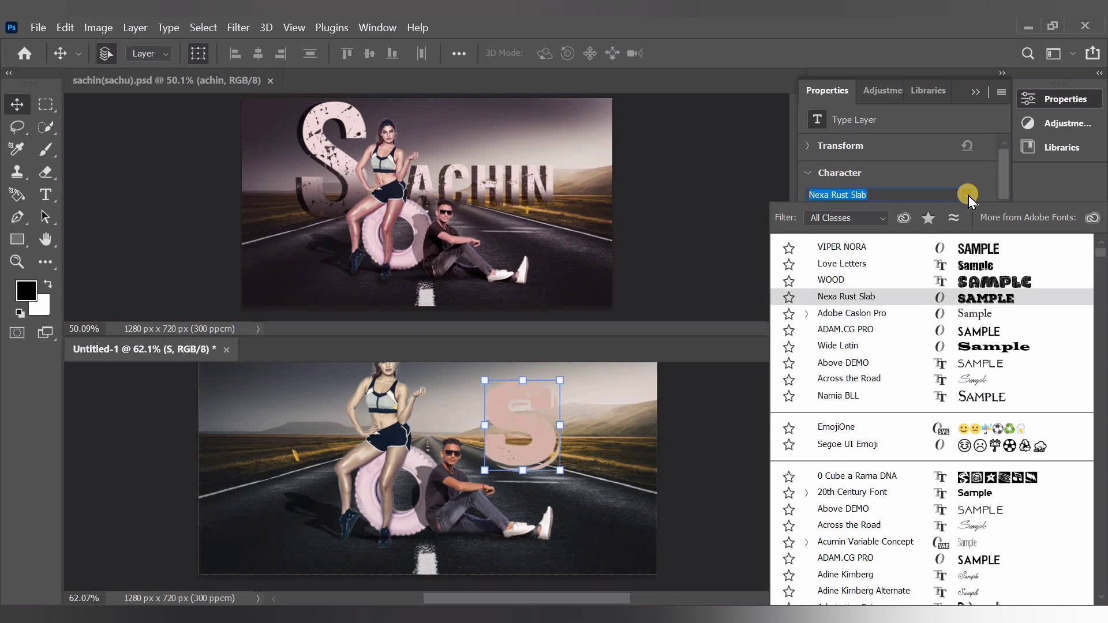
key("Up")
key("Up")
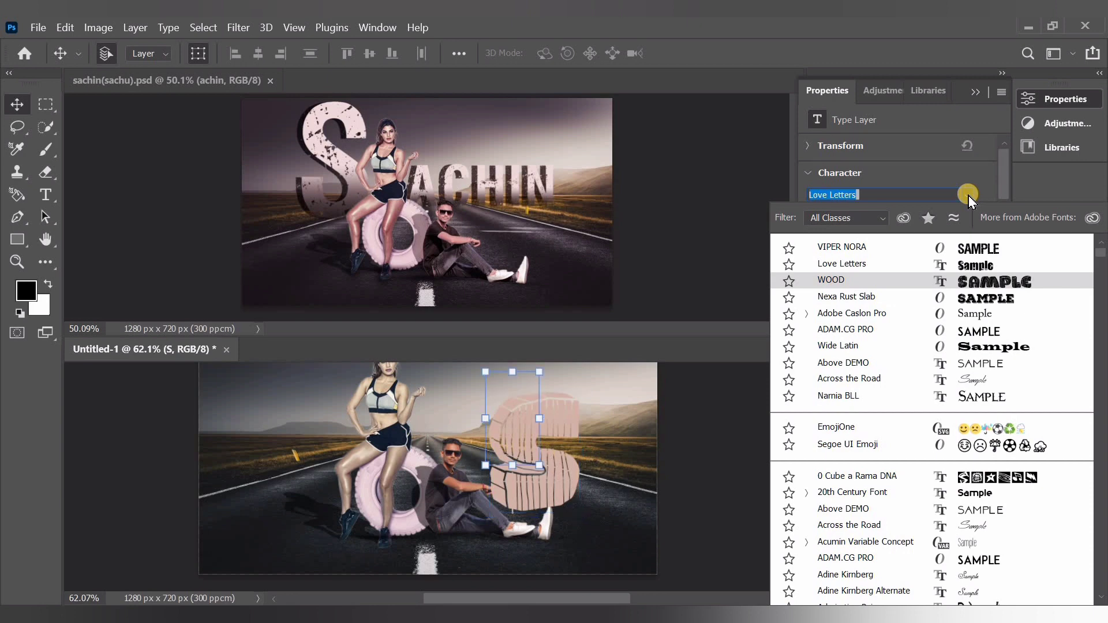
key("Up")
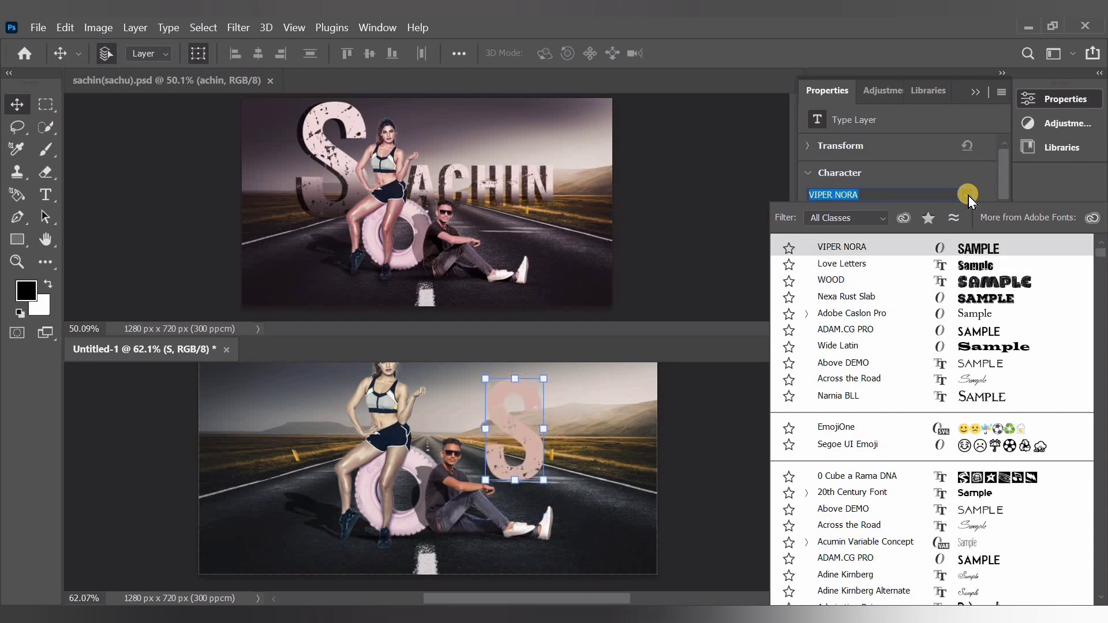
key("Return")
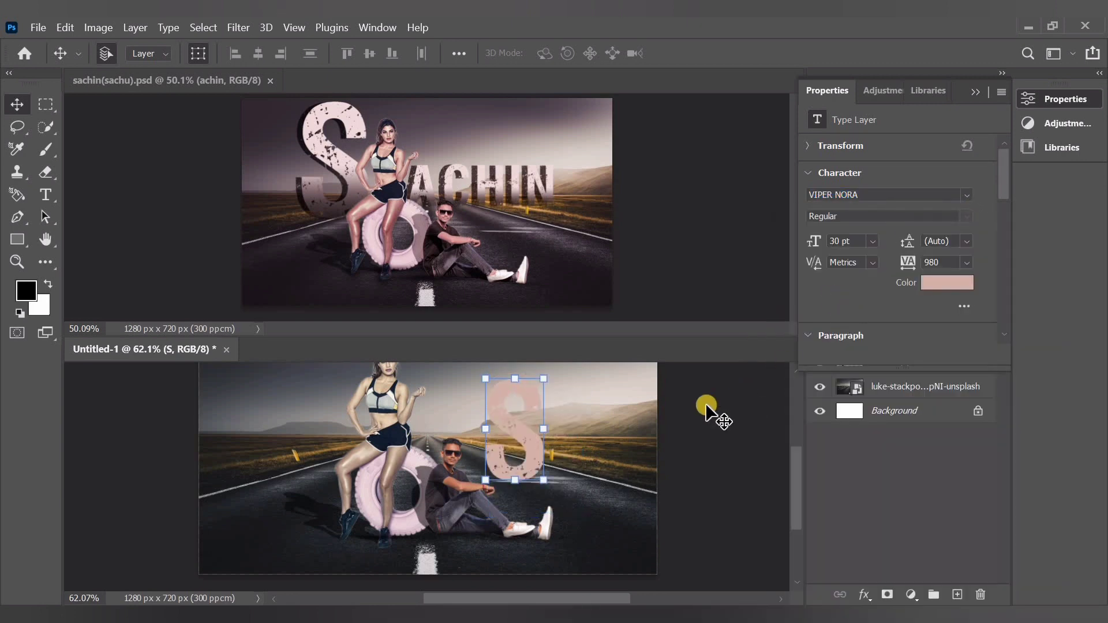
left_click_drag(546, 433, 653, 452)
key("Return")
left_click(502, 440)
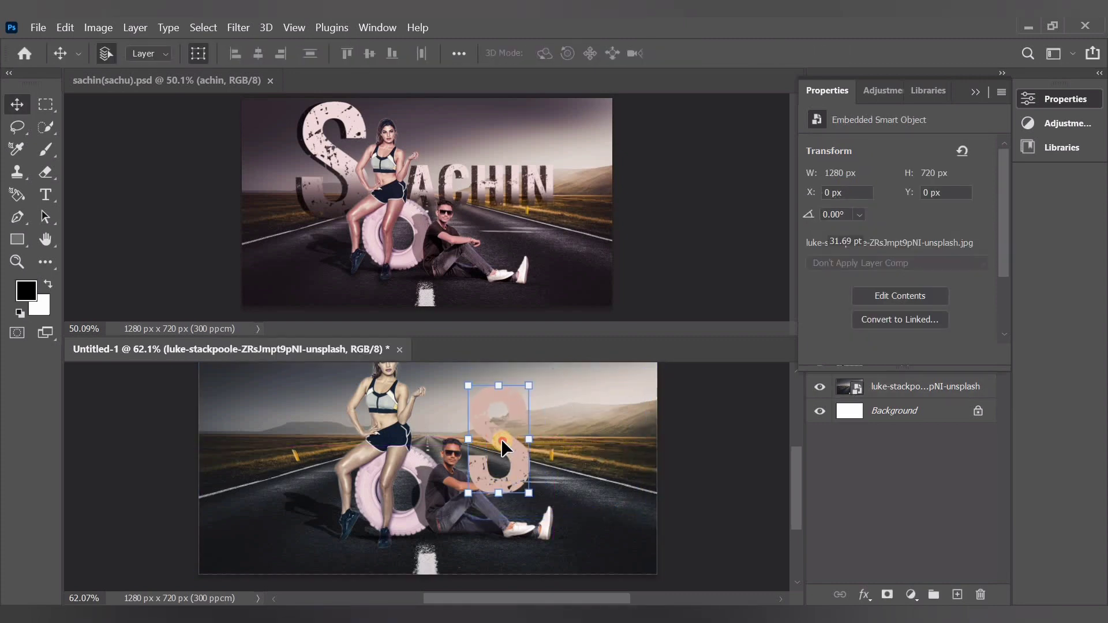
key("t")
left_click(603, 437)
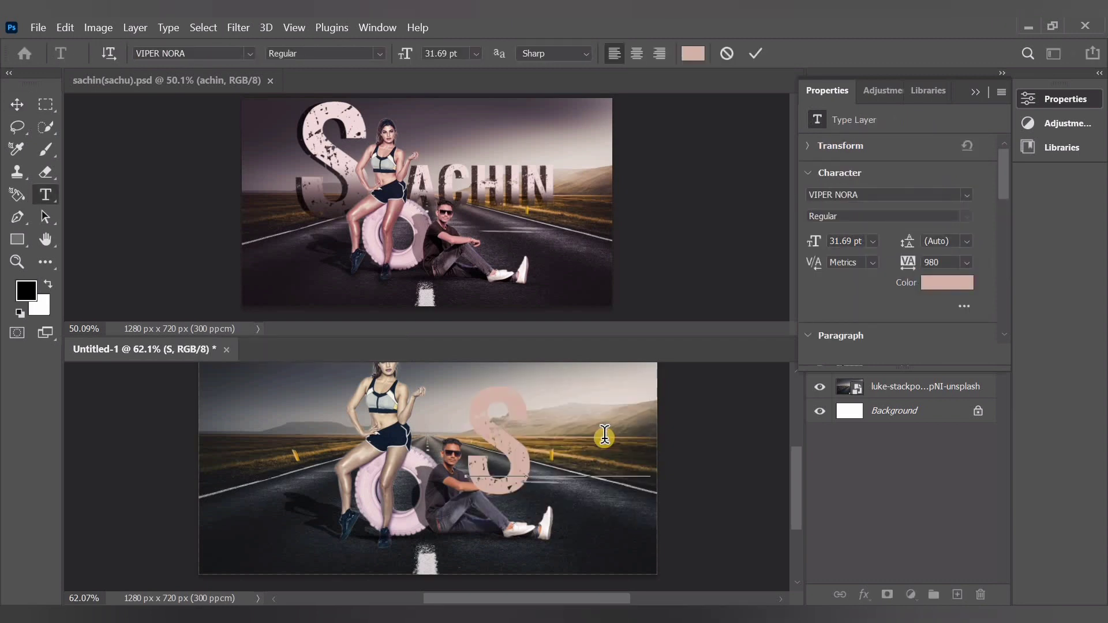
key("BackSpace")
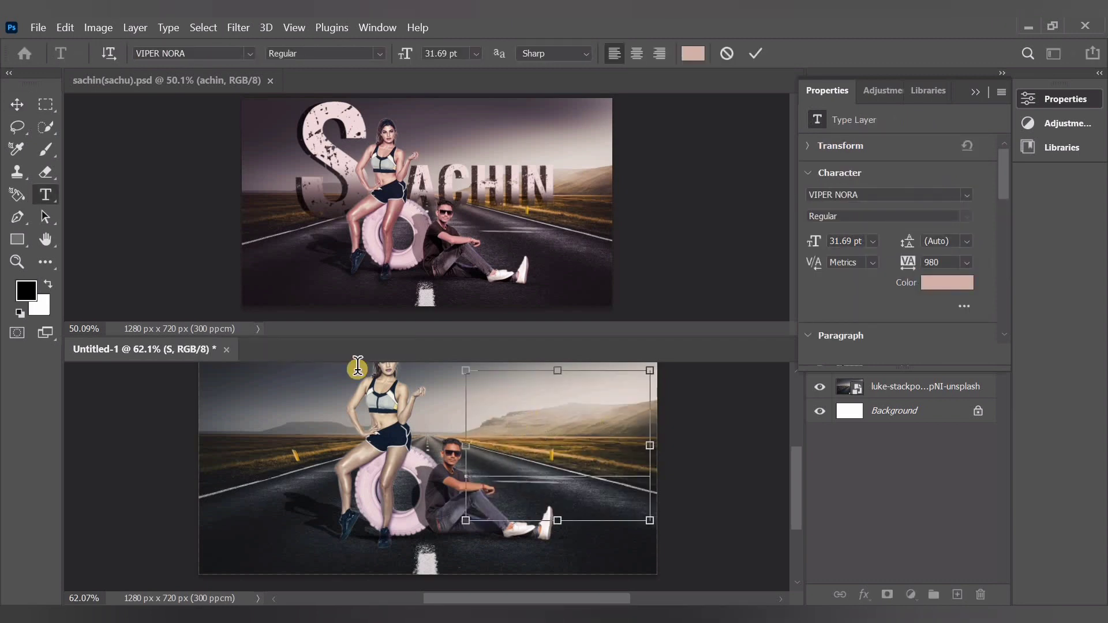
key("ctrl+z")
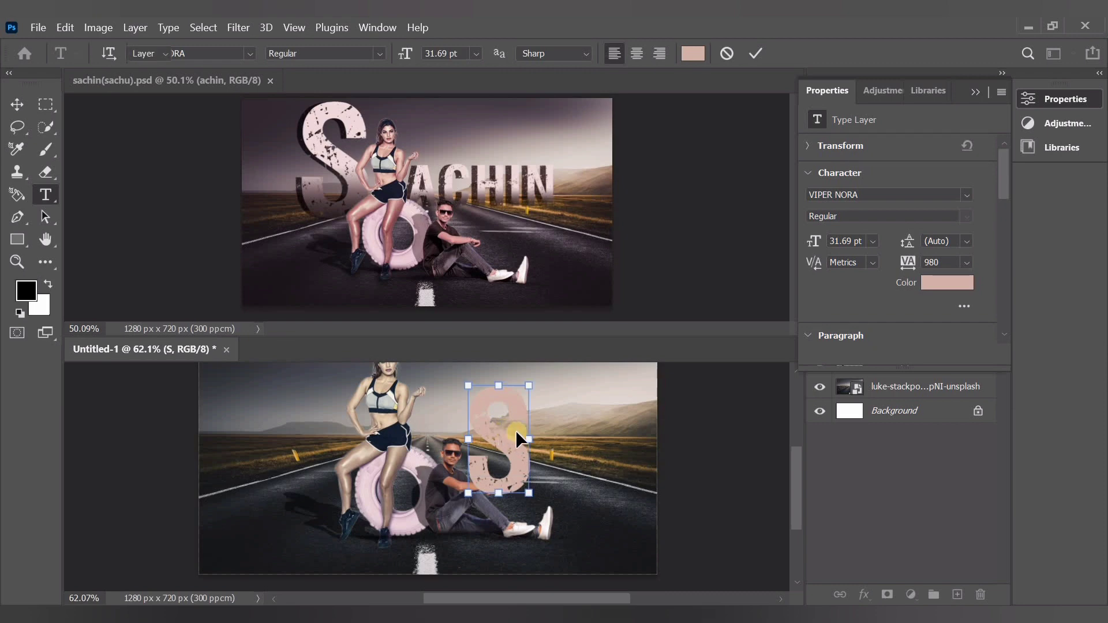
Enlarge the S letter to 131.87% and move it to the left of the woman
left_click_drag(529, 439, 687, 450)
left_click_drag(514, 449, 330, 426)
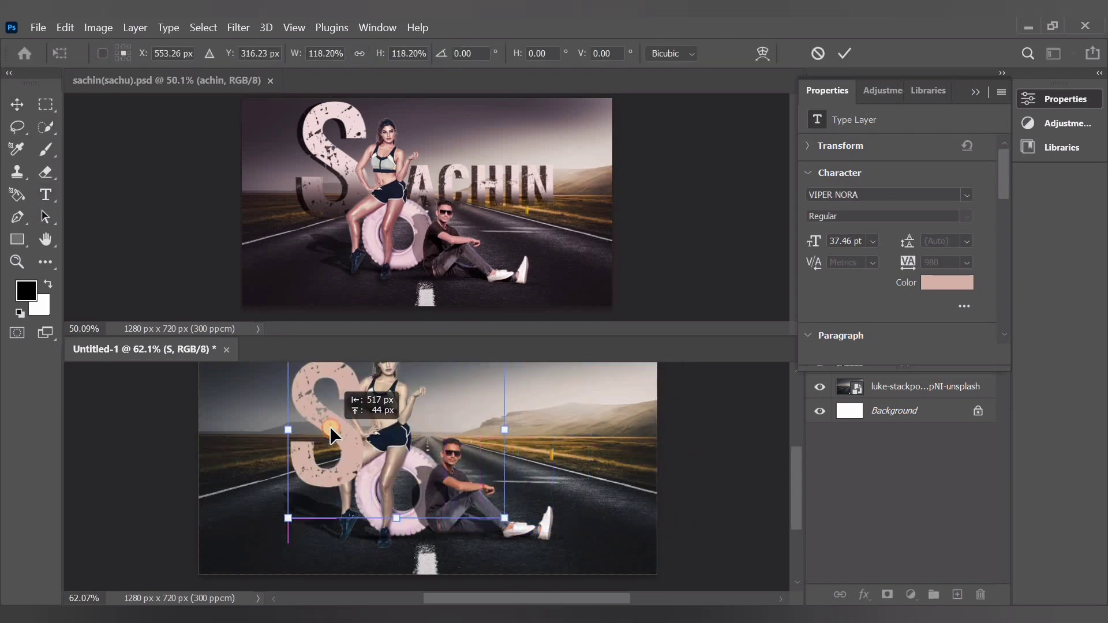
scroll(326, 466, "up", 1)
scroll(325, 466, "down", 1)
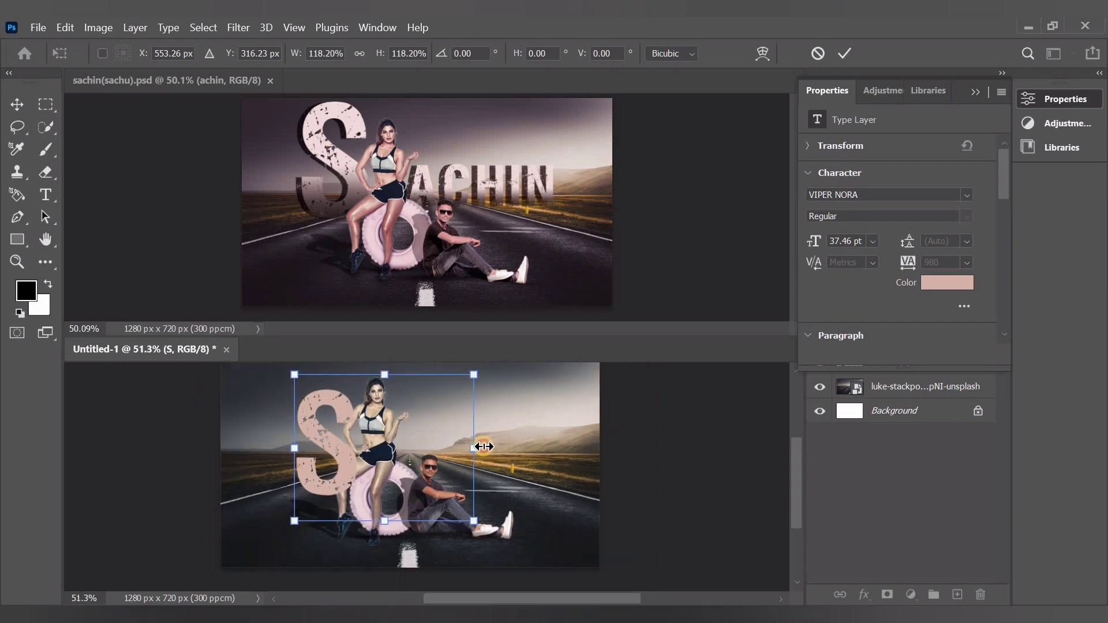
left_click_drag(474, 447, 495, 448)
left_click_drag(334, 443, 319, 435)
Move the S layer below hssd copy 2, scale it to 99.45%, and position it partly behind the woman's left side in the image
left_click(975, 91)
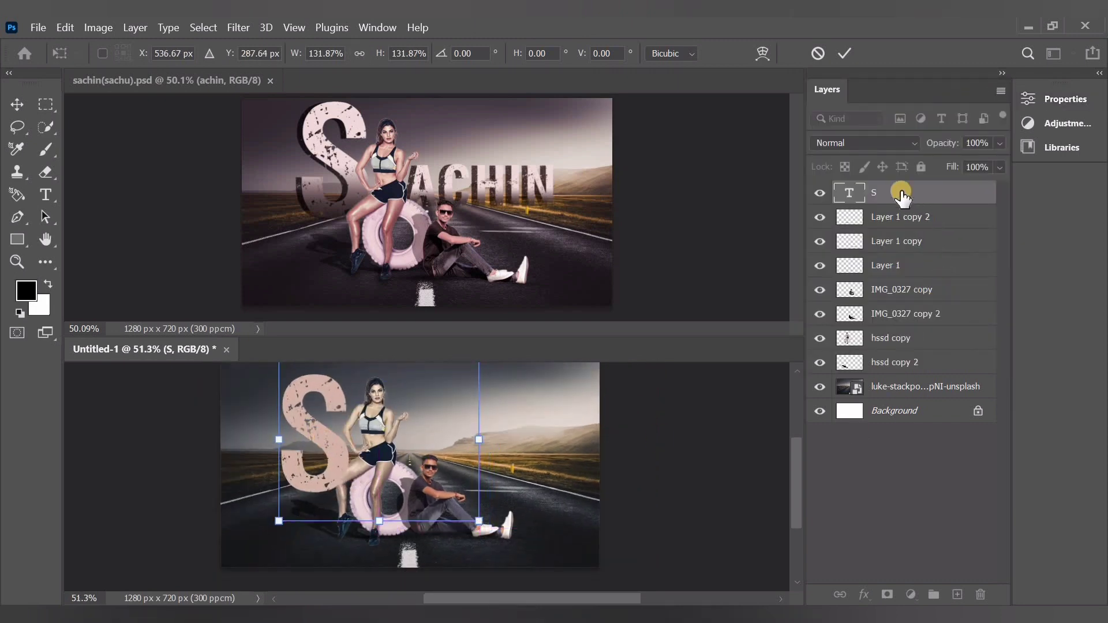
left_click_drag(901, 194, 899, 363)
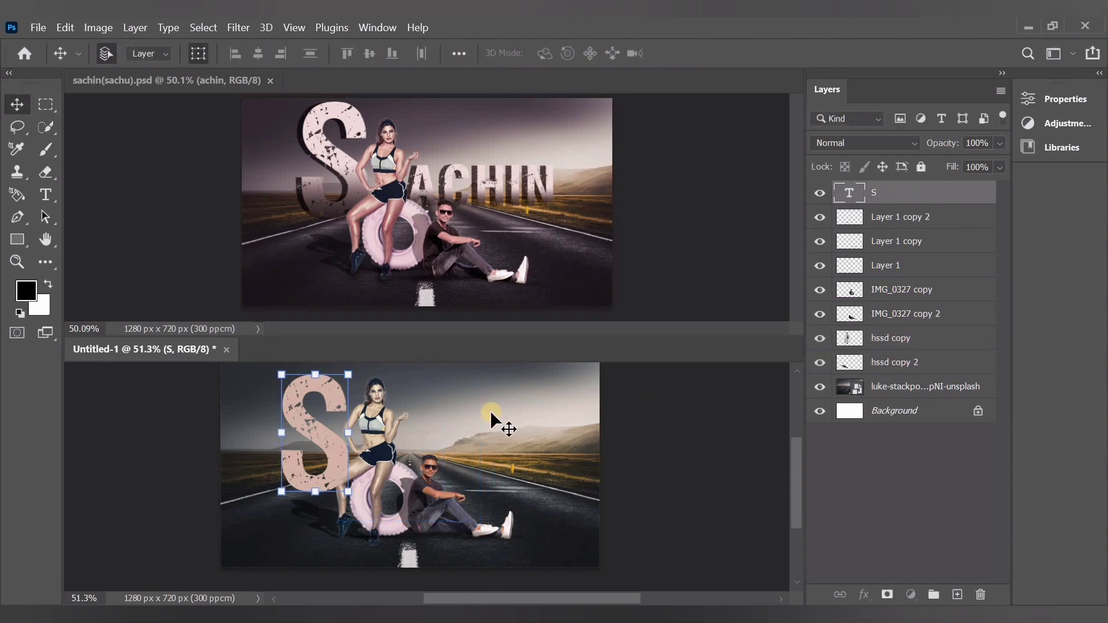
scroll(396, 417, "up", 1)
scroll(376, 440, "up", 1)
left_click_drag(315, 449, 304, 449)
left_click_drag(339, 480, 405, 475)
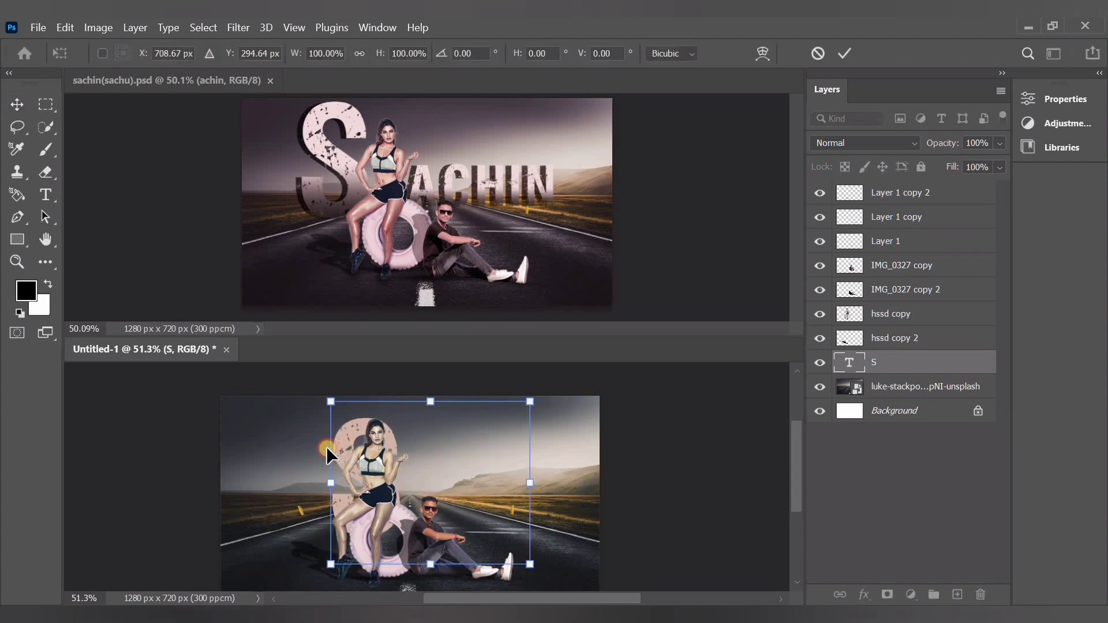
left_click_drag(326, 446, 267, 446)
left_click_drag(480, 482, 496, 480)
left_click_drag(324, 476, 343, 454)
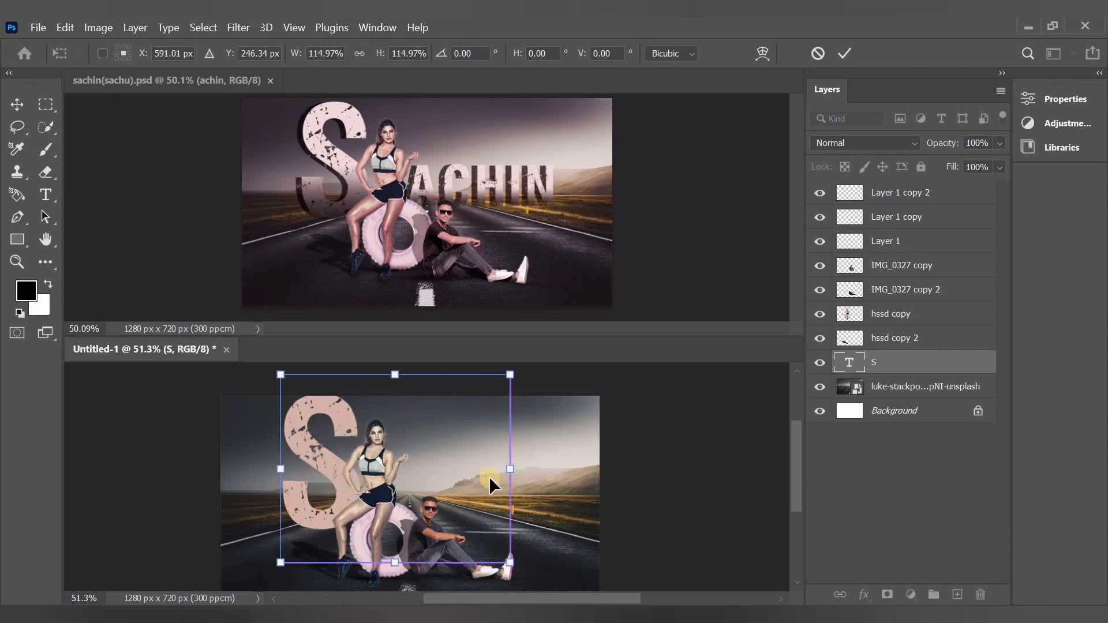
left_click_drag(507, 470, 479, 469)
left_click_drag(300, 456, 298, 455)
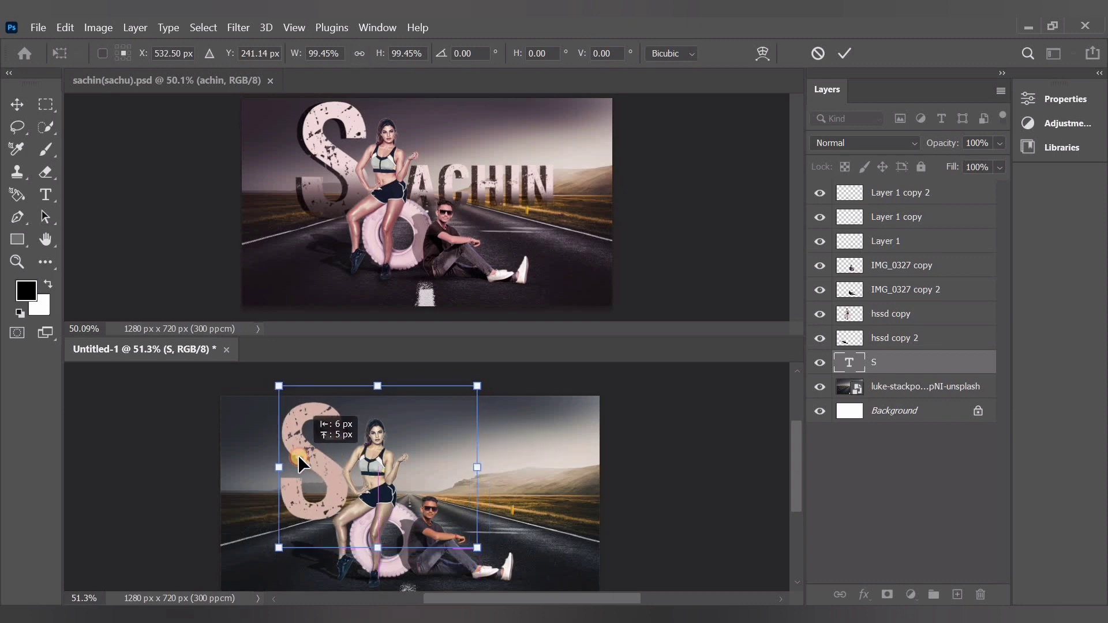
Give the S text layer a drop shadow at -4° with 27 px distance and a linear pink gradient overlay
left_click(961, 365)
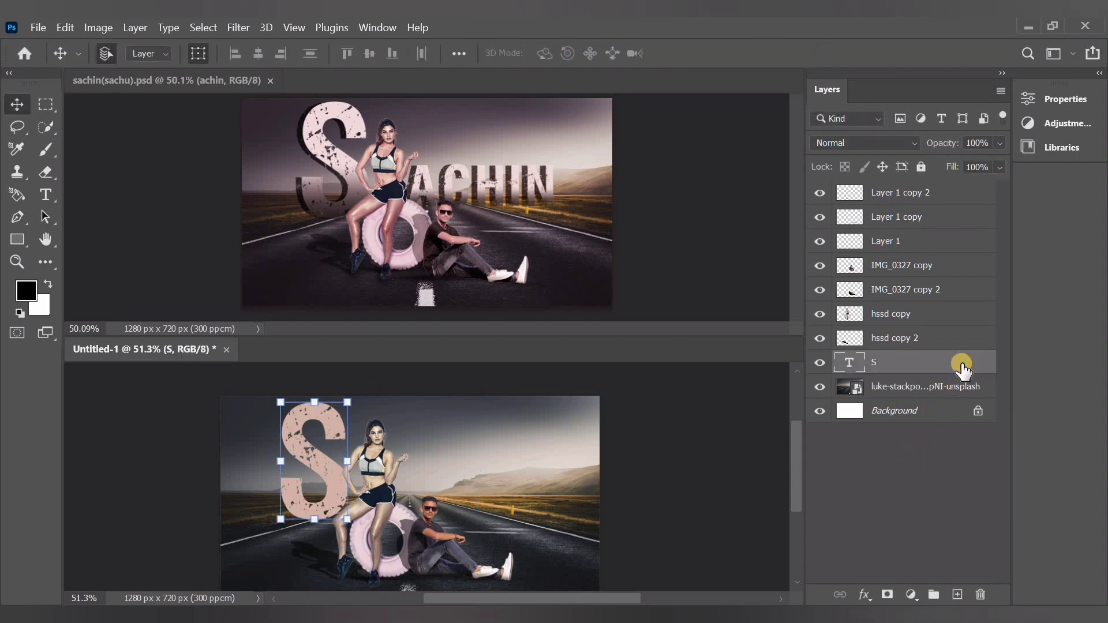
double_click(961, 365)
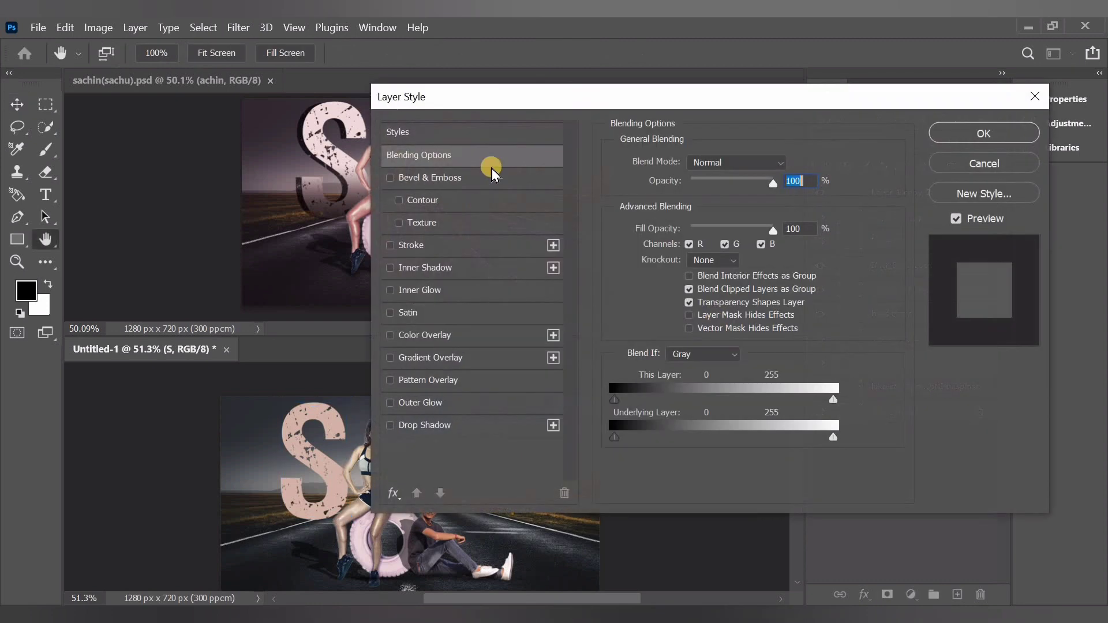
left_click_drag(615, 111, 722, 112)
left_click(529, 437)
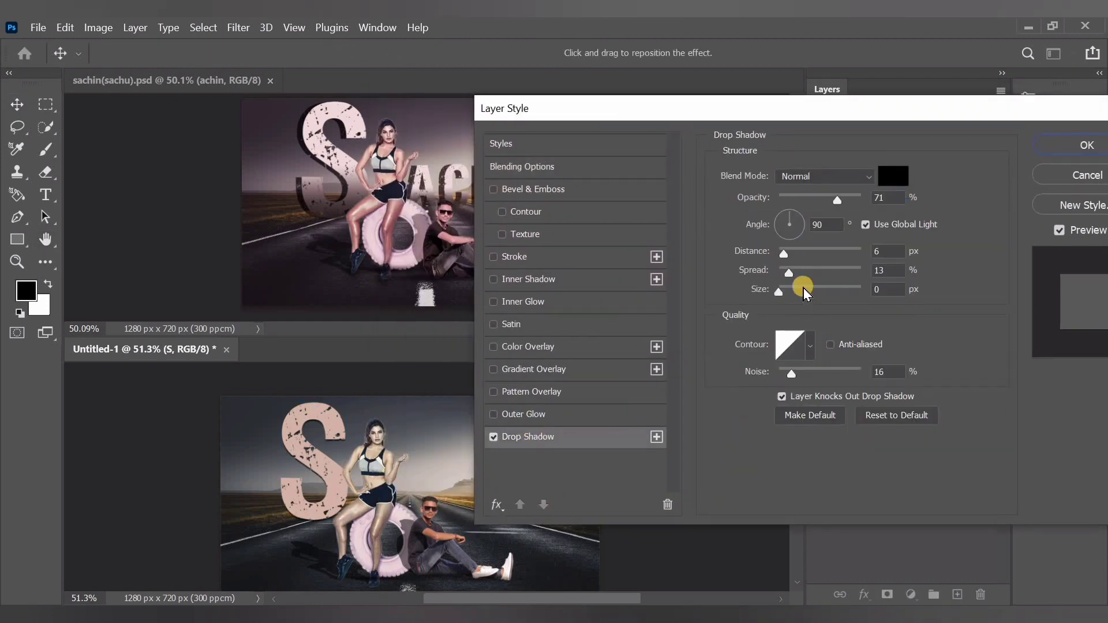
left_click(806, 226)
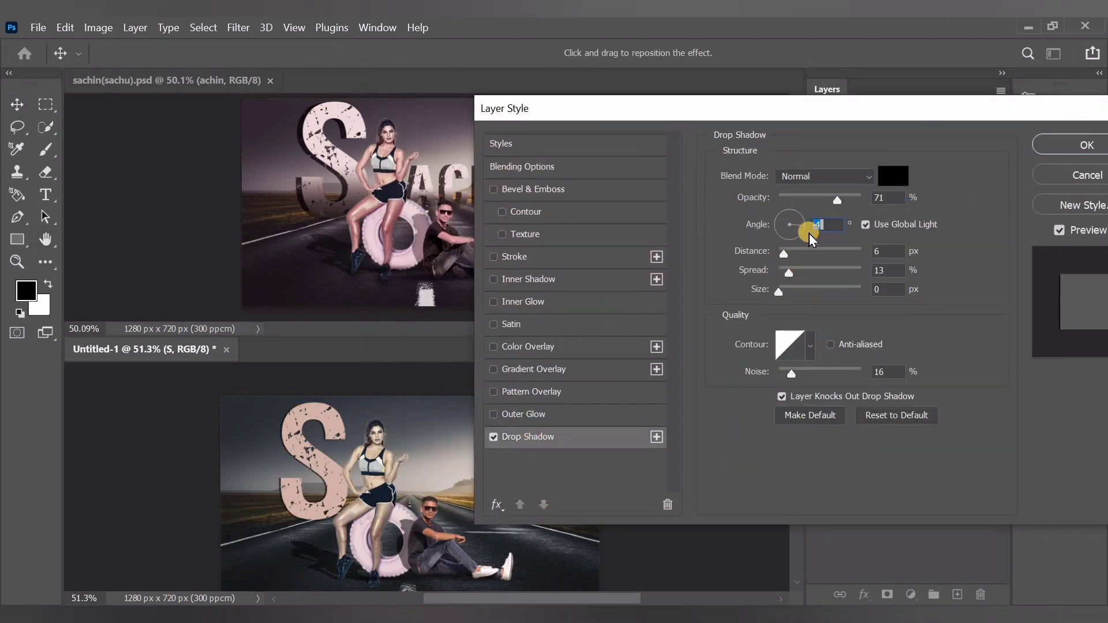
left_click_drag(788, 252, 803, 251)
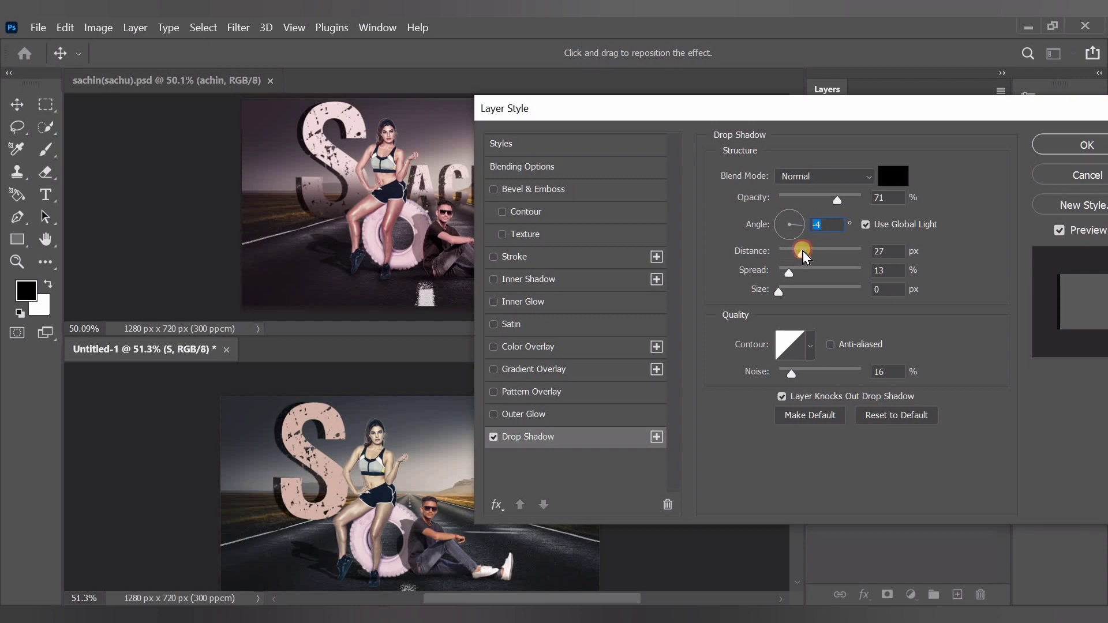
left_click(561, 371)
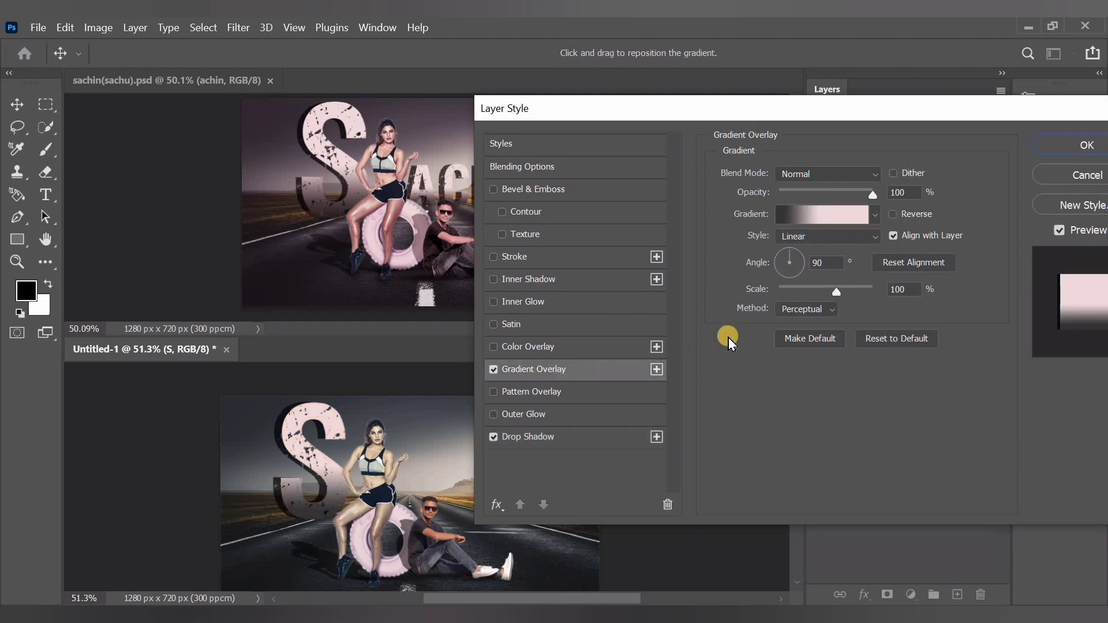
left_click(1068, 145)
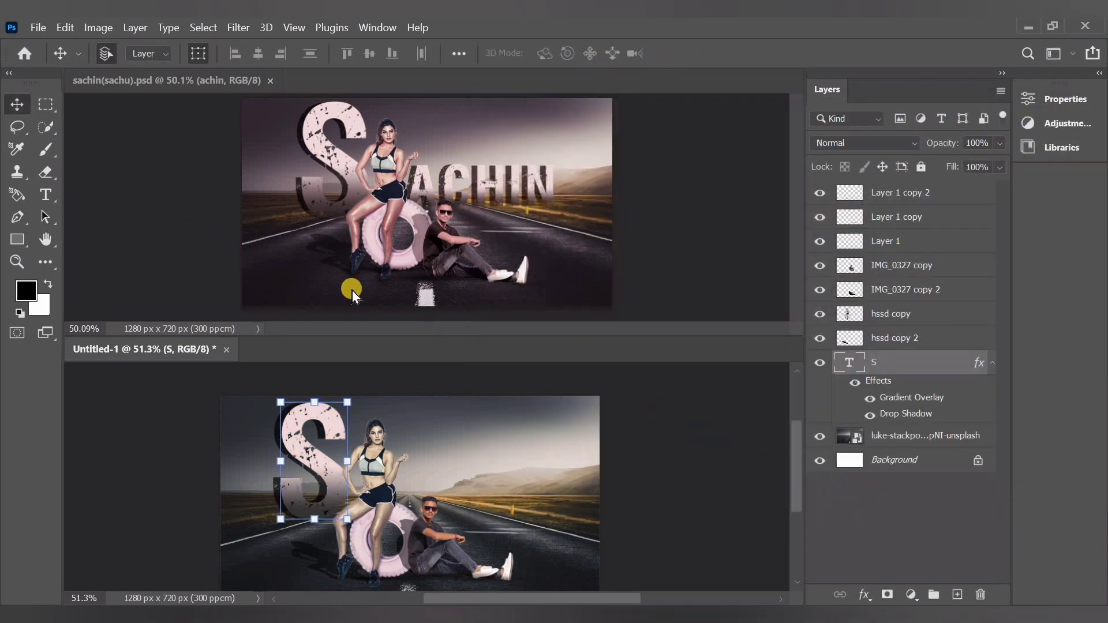
left_click(46, 194)
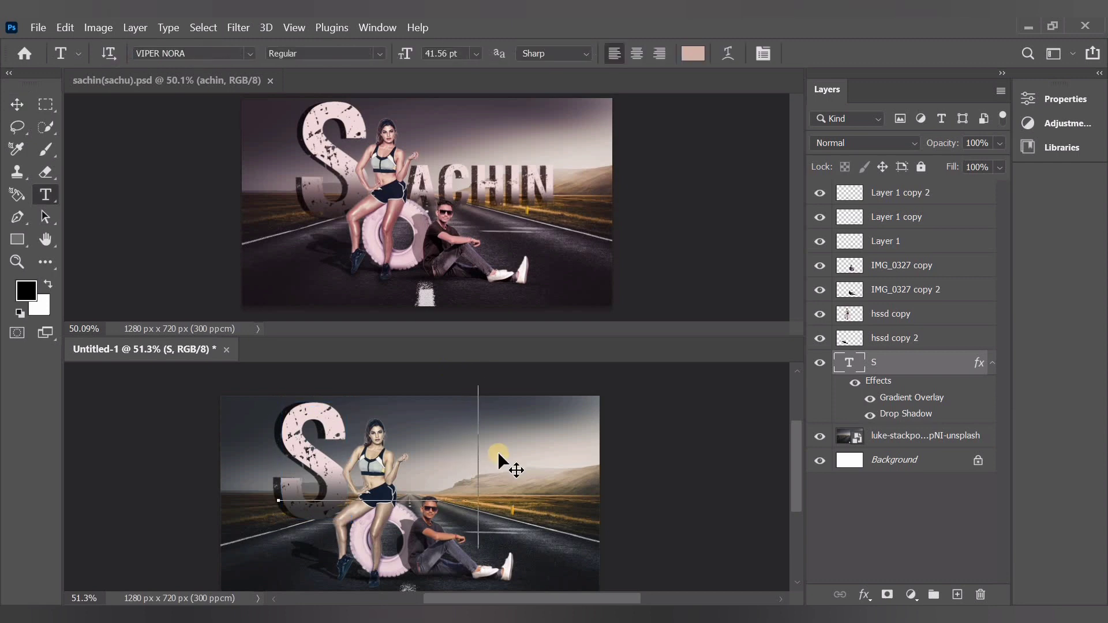
type("A")
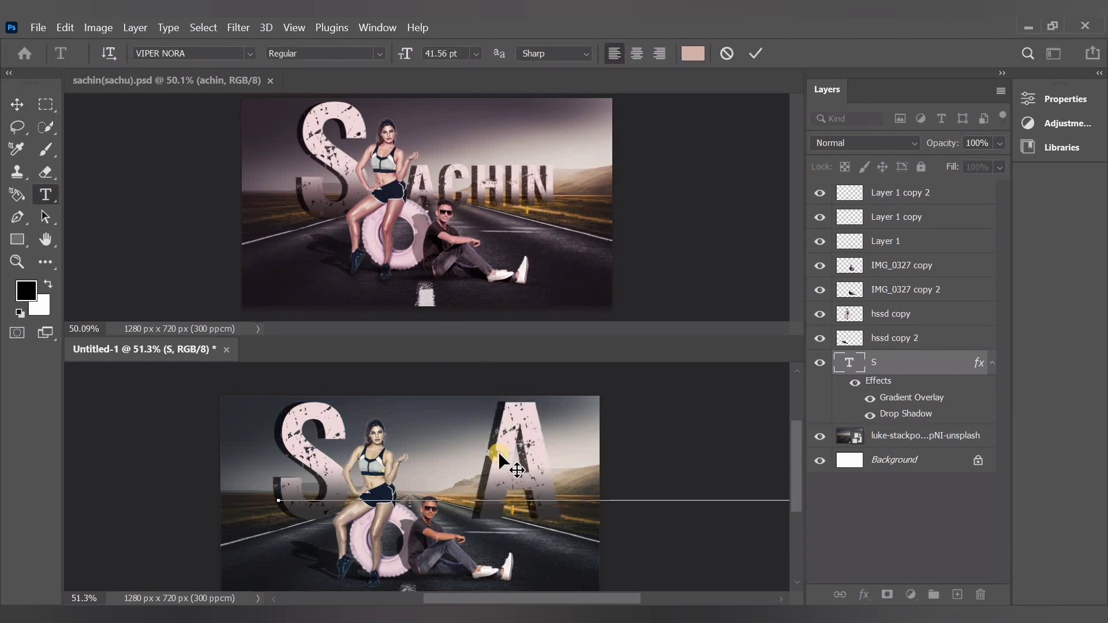
key("ctrl+z")
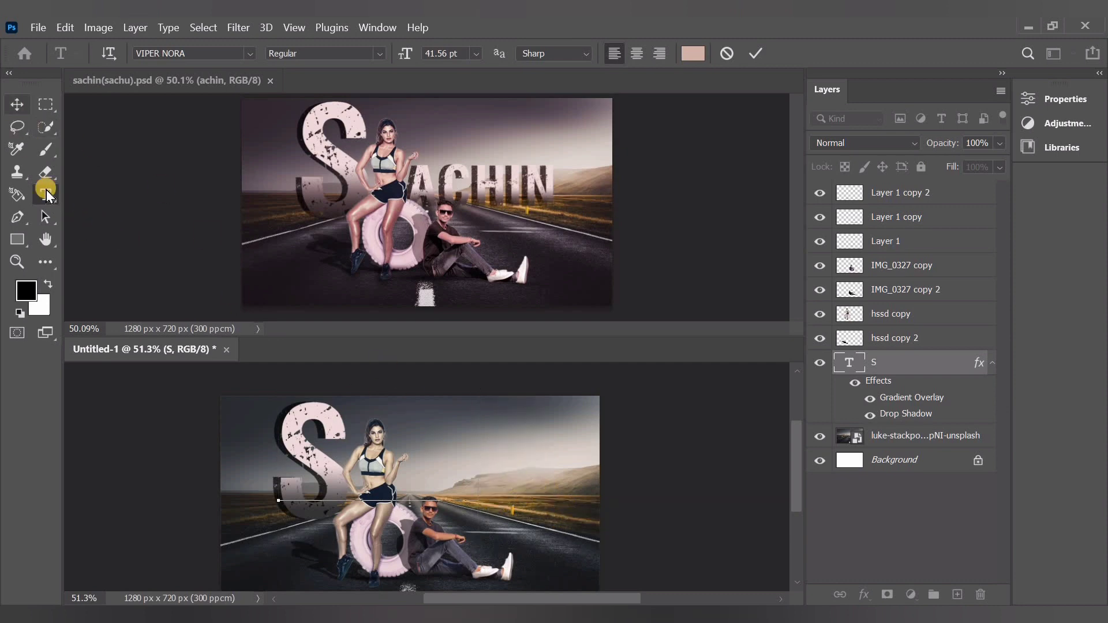
key("ctrl+Return")
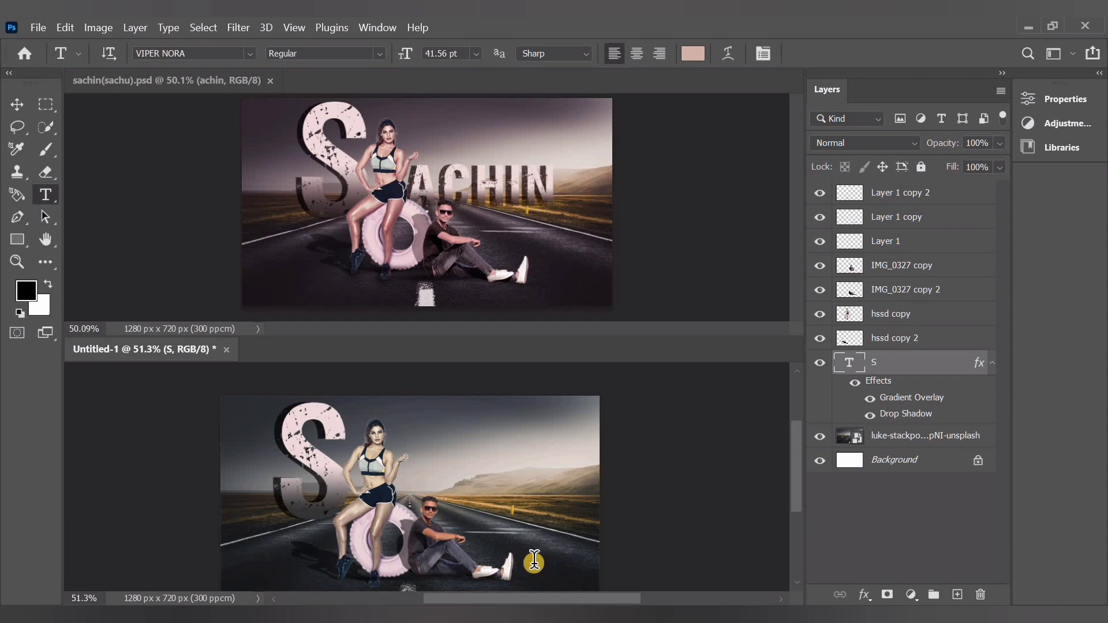
Add a separate text layer reading "achin" and move it beside the woman so it continues the S
left_click(535, 563)
type("A")
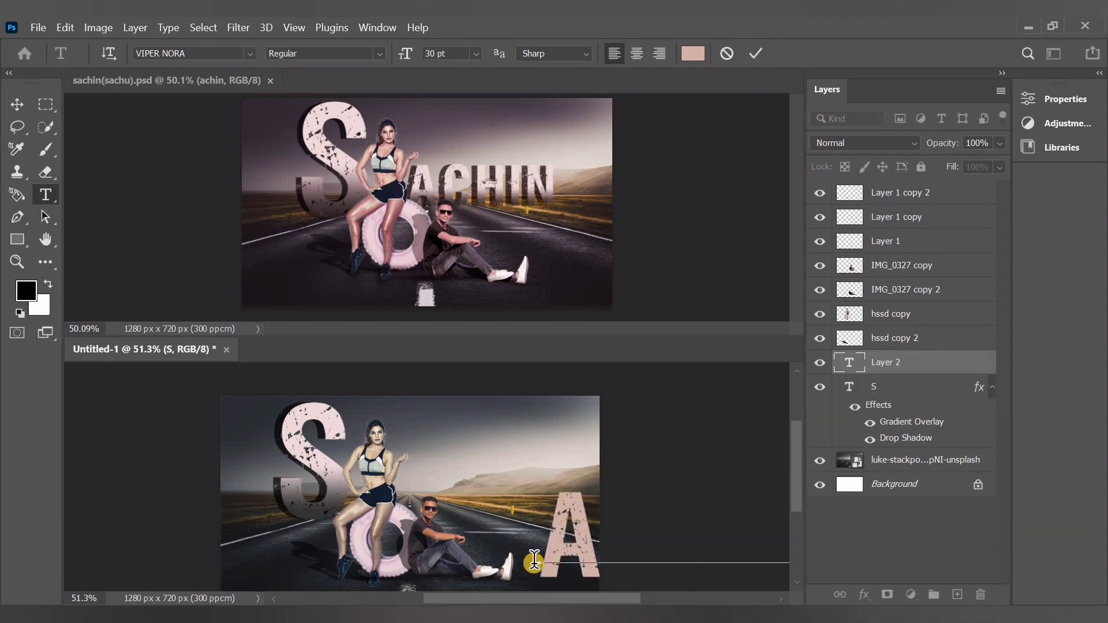
left_click(10, 103)
left_click_drag(480, 483, 427, 476)
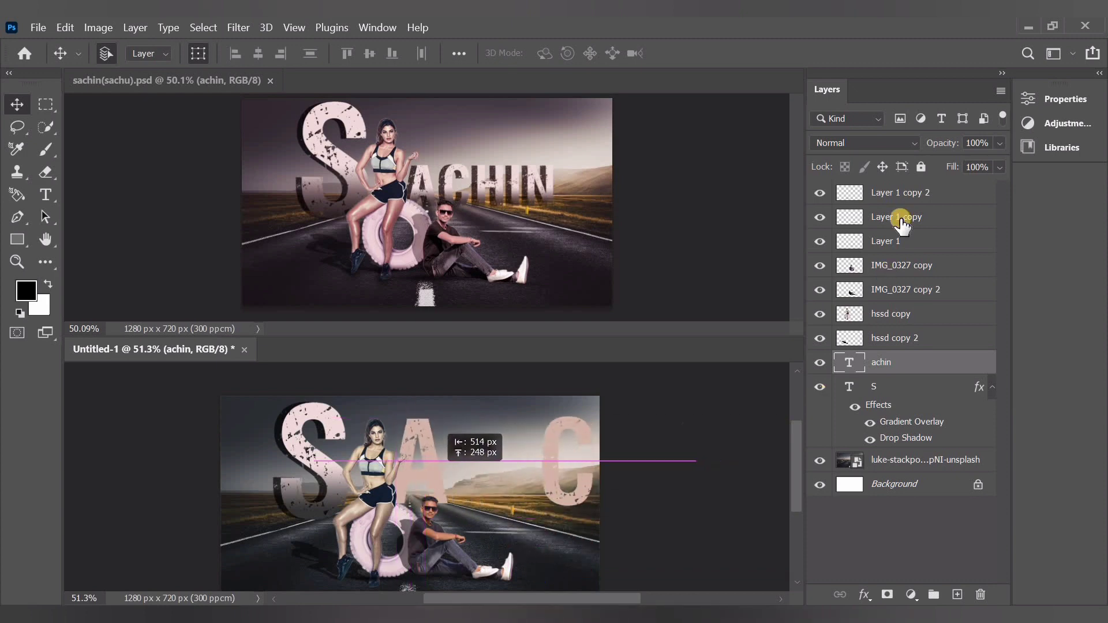
Set the achin text's tracking to 80 and its font size to 24 pt
left_click(1059, 101)
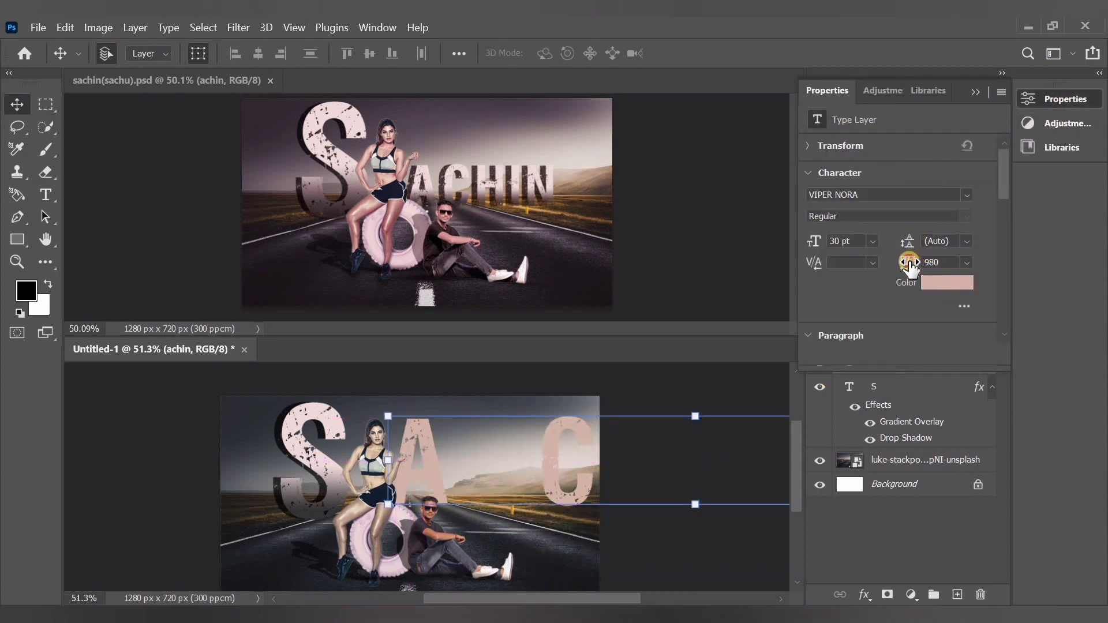
mouse_move(910, 266)
left_mouse_down()
mouse_move(892, 263)
mouse_move(907, 263)
left_mouse_up()
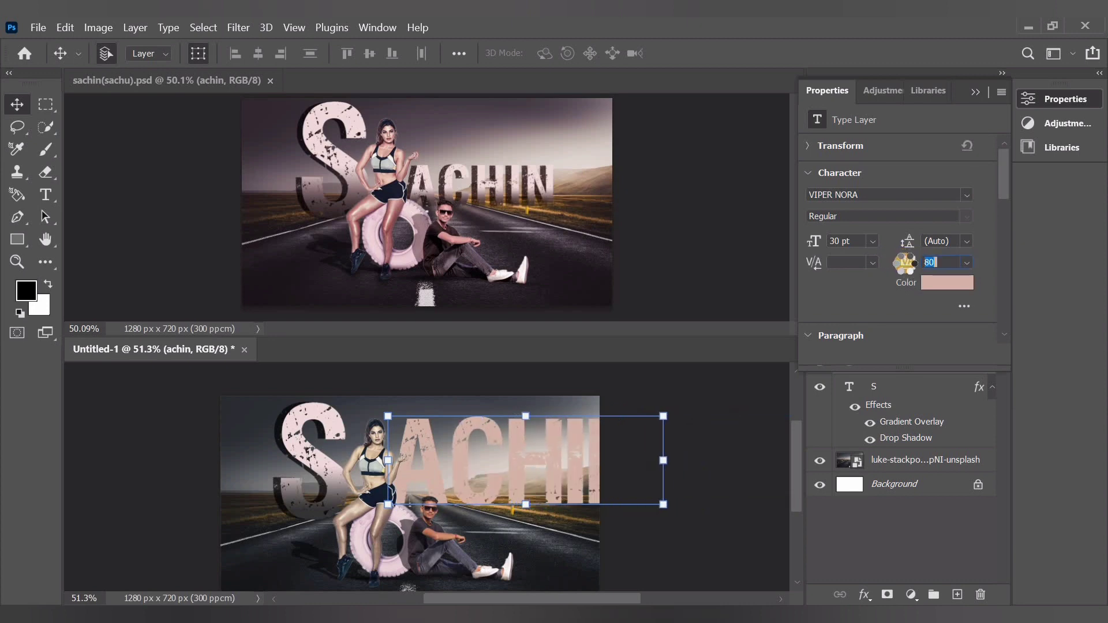
left_click(875, 245)
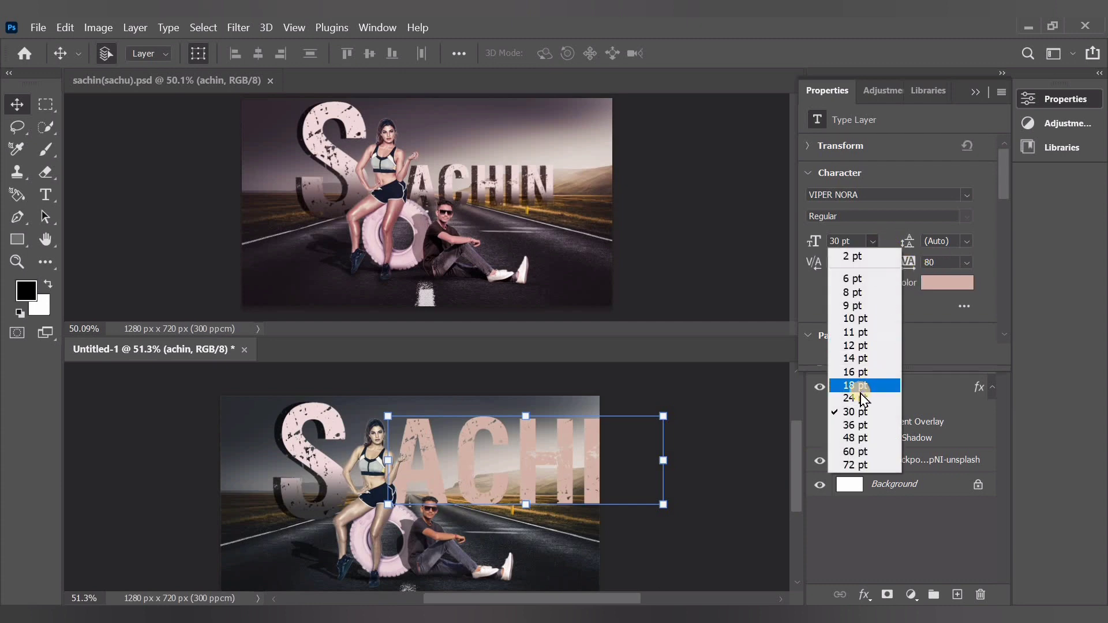
left_click(861, 389)
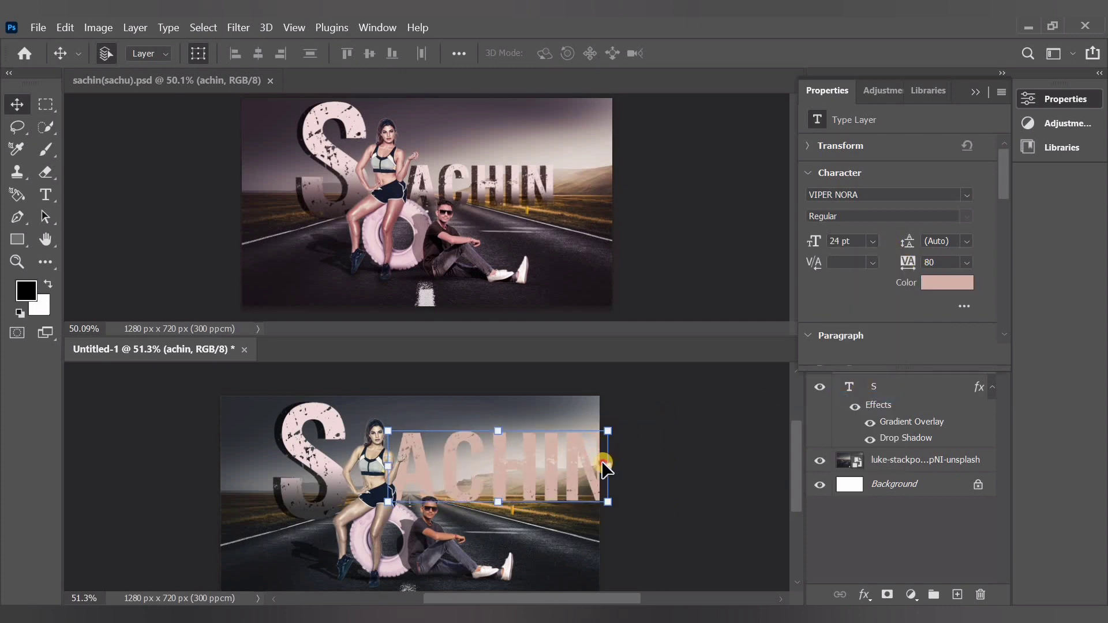
Scale the achin text to 72.95% and place it over the horizon, between the woman and the image's right edge
left_click_drag(606, 471, 556, 470)
left_click_drag(476, 469, 485, 478)
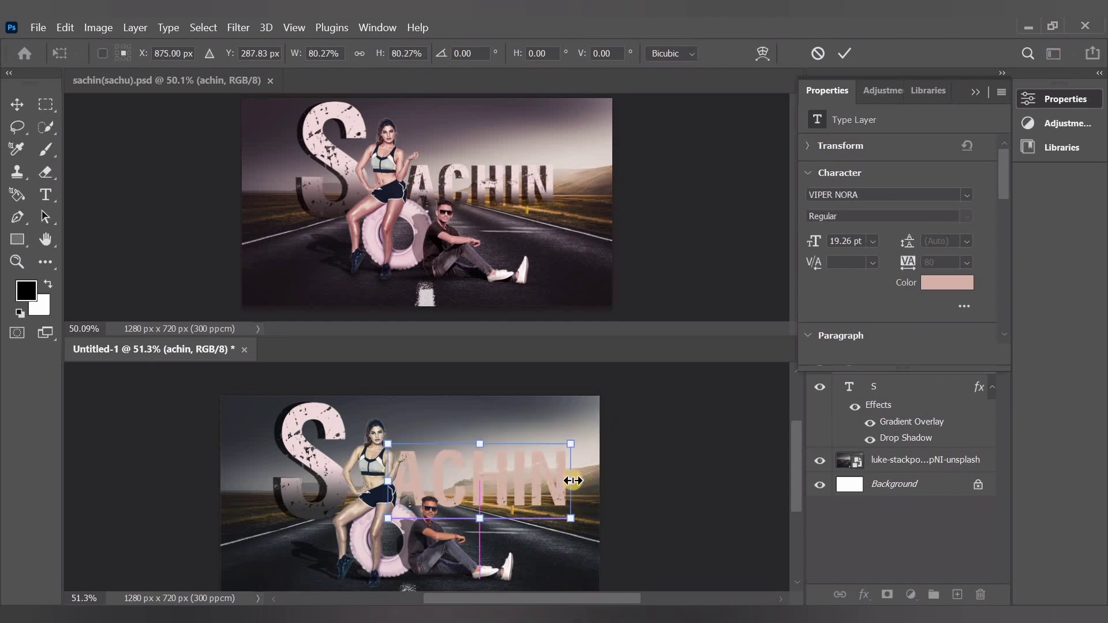
left_click_drag(574, 481, 555, 481)
left_click_drag(483, 483, 482, 486)
key("ctrl+z")
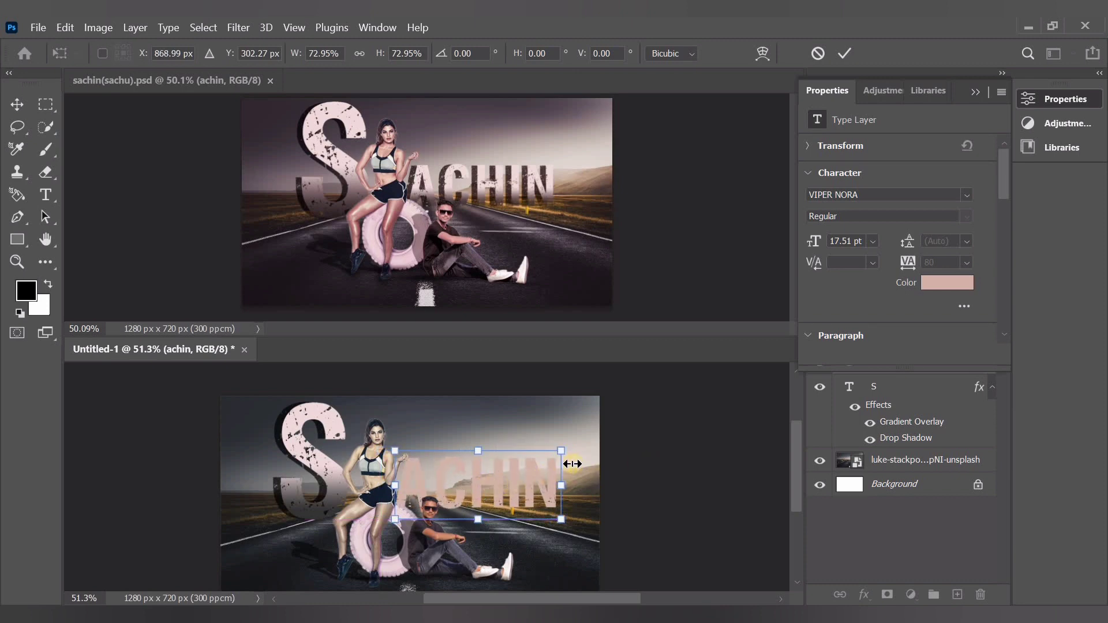
left_click_drag(501, 489, 477, 486)
left_click(974, 94)
left_click(978, 366)
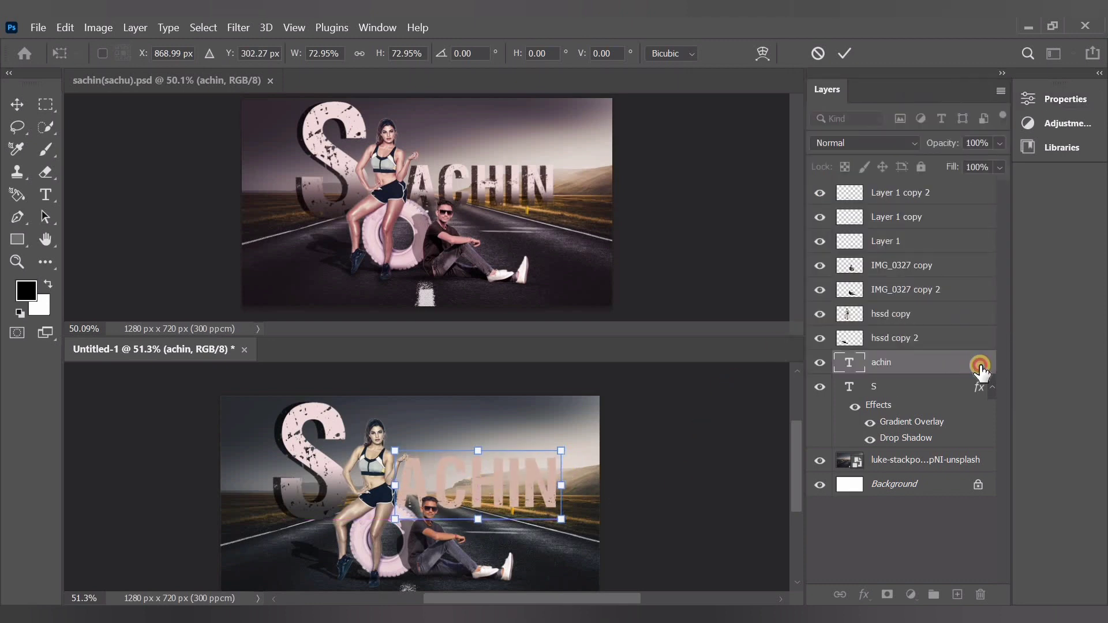
Apply a drop shadow and a linear pink gradient overlay to the achin text layer
double_click(977, 367)
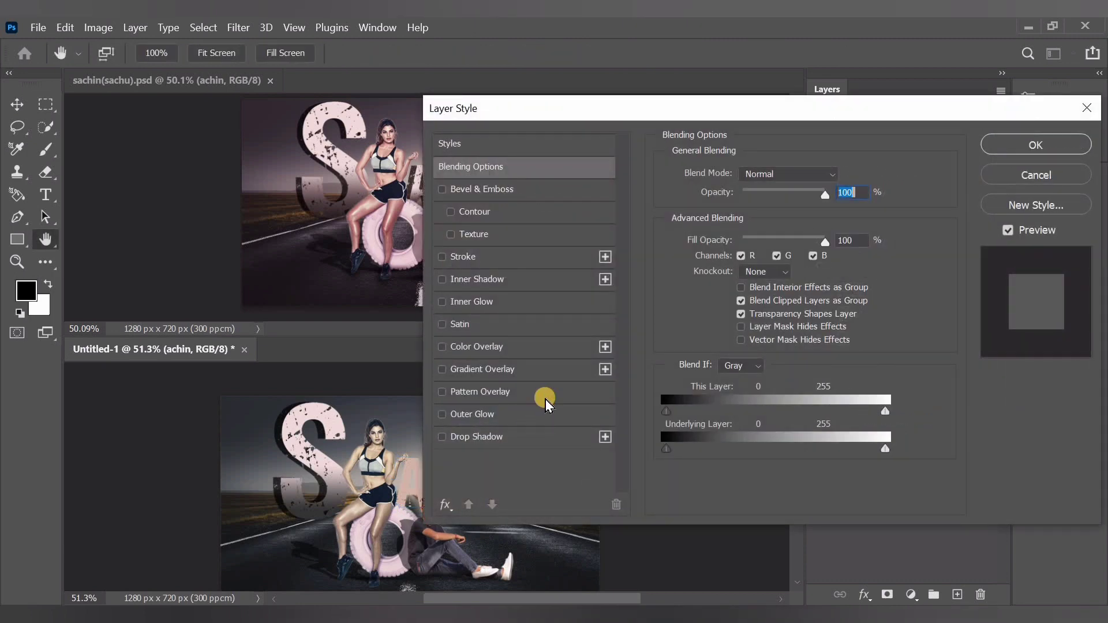
left_click(540, 434)
left_click_drag(730, 115, 800, 115)
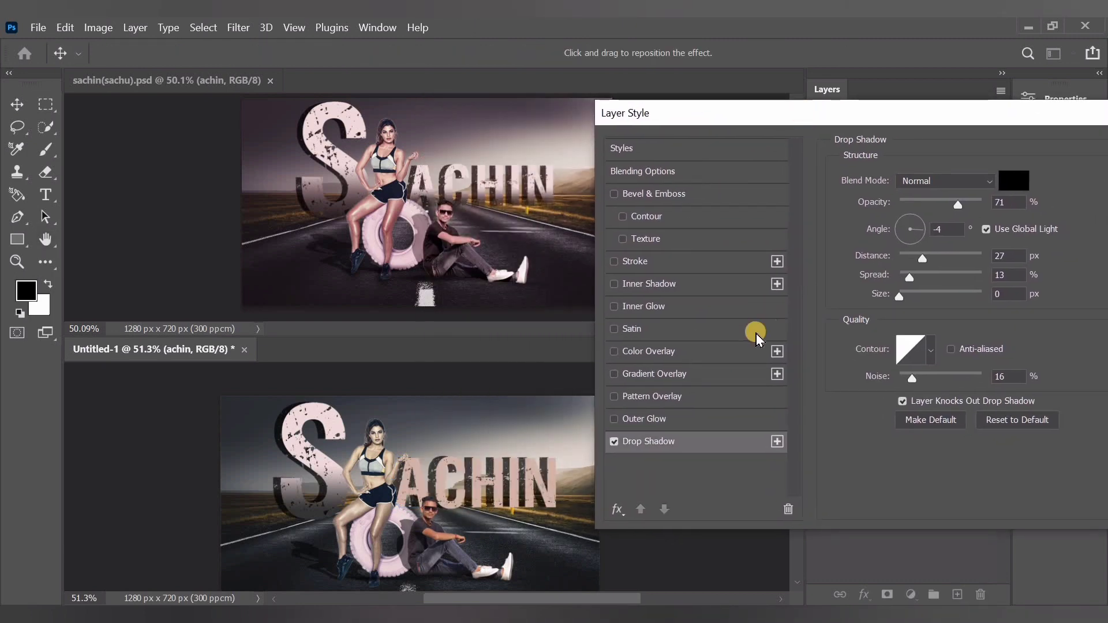
left_click(689, 373)
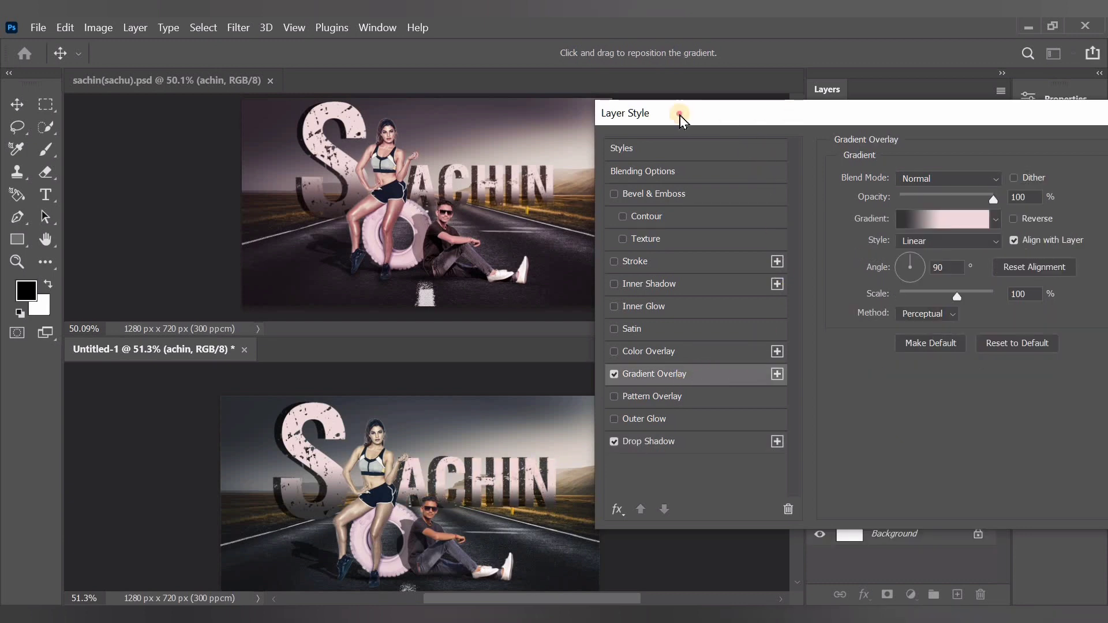
left_click_drag(681, 119, 527, 118)
key("Return")
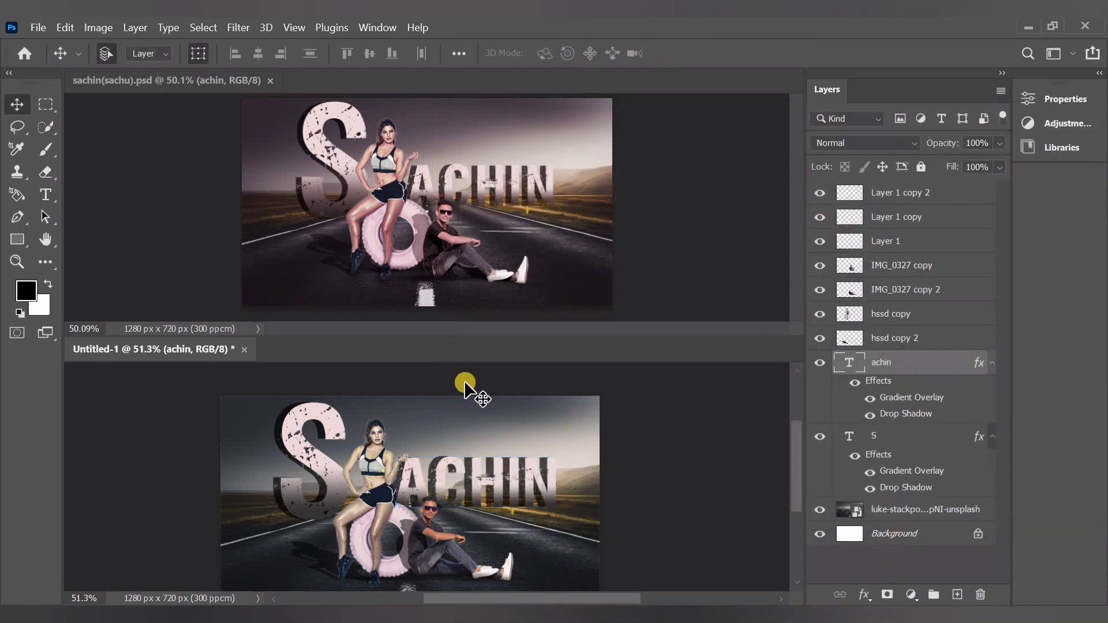
Add a linear black-to-transparent gradient fill layer at 90° and shift it down to darken the lower road
left_click(465, 381)
scroll(478, 388, "down", 1)
scroll(440, 432, "down", 3)
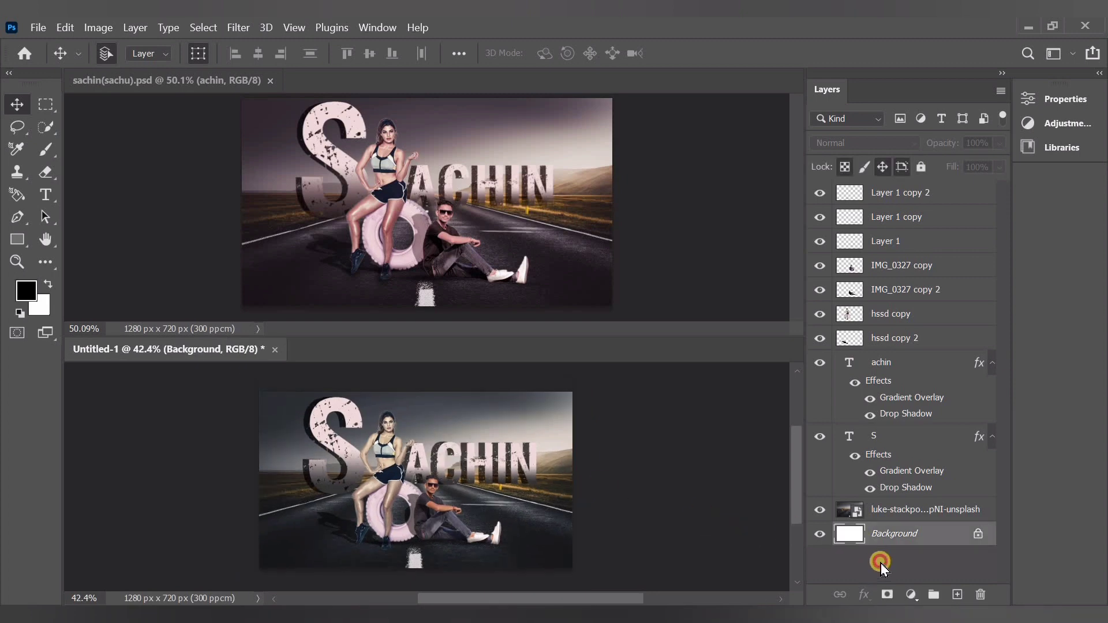
left_click(911, 595)
left_click(935, 293)
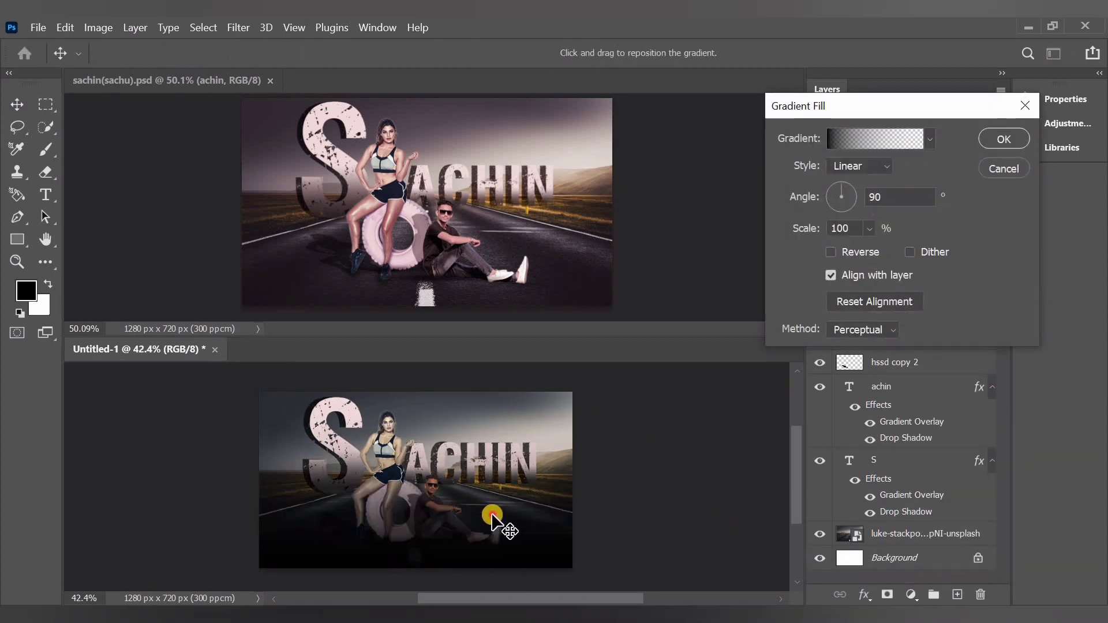
mouse_move(492, 516)
left_mouse_down()
mouse_move(482, 531)
mouse_move(501, 511)
left_mouse_up()
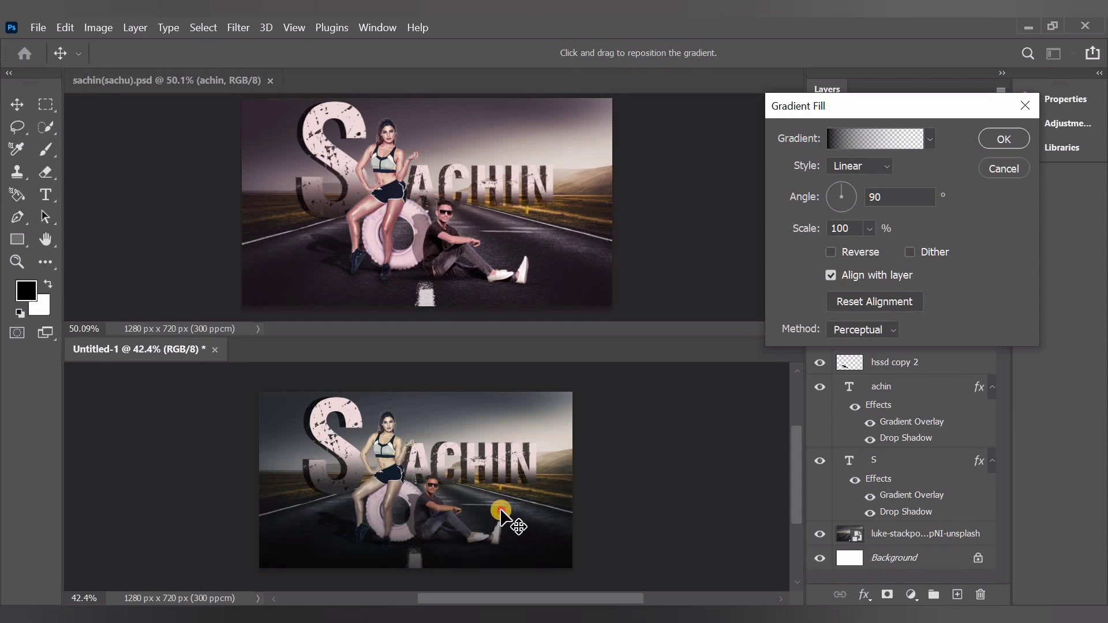
left_click(1004, 139)
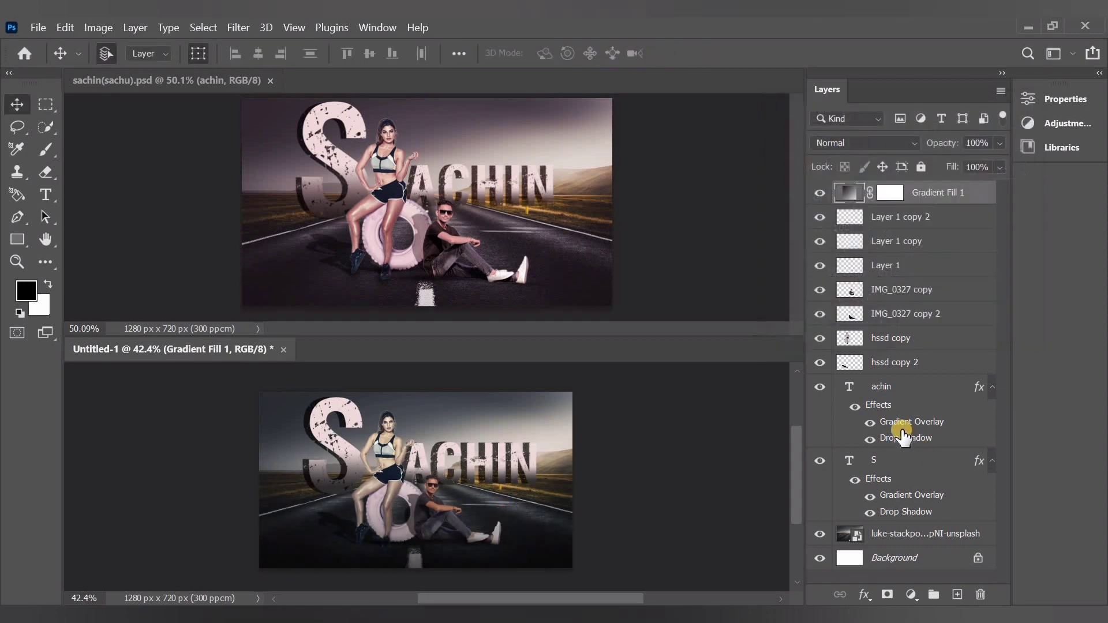
Group the seven layers from Layer 1 copy 2 down to hssd copy 2
left_click(905, 225)
left_click(904, 244, "shift")
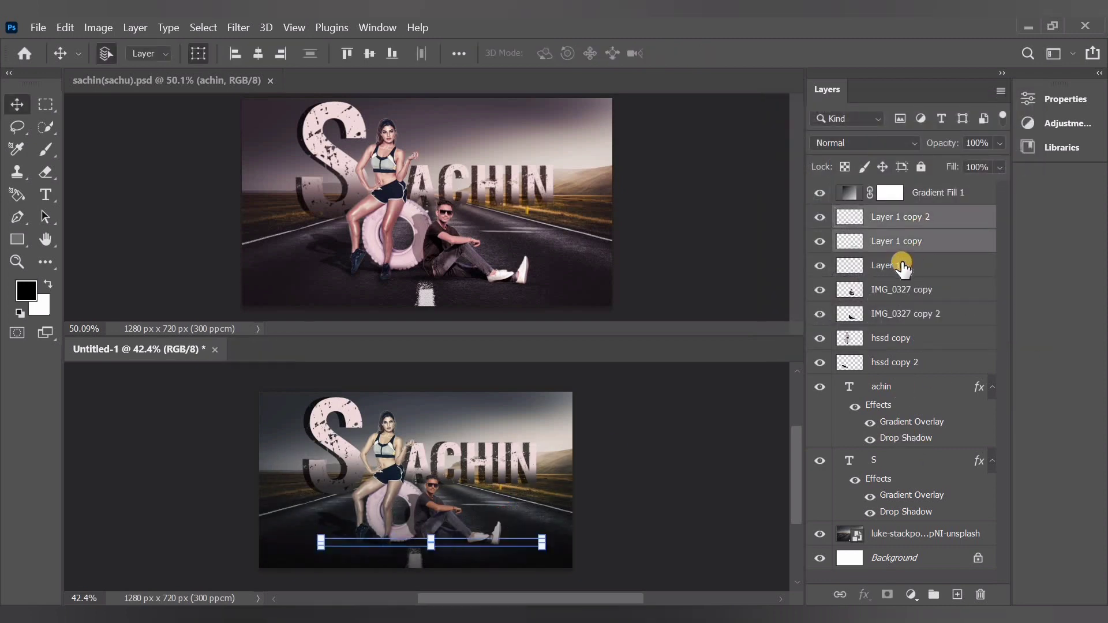
left_click(901, 282, "shift")
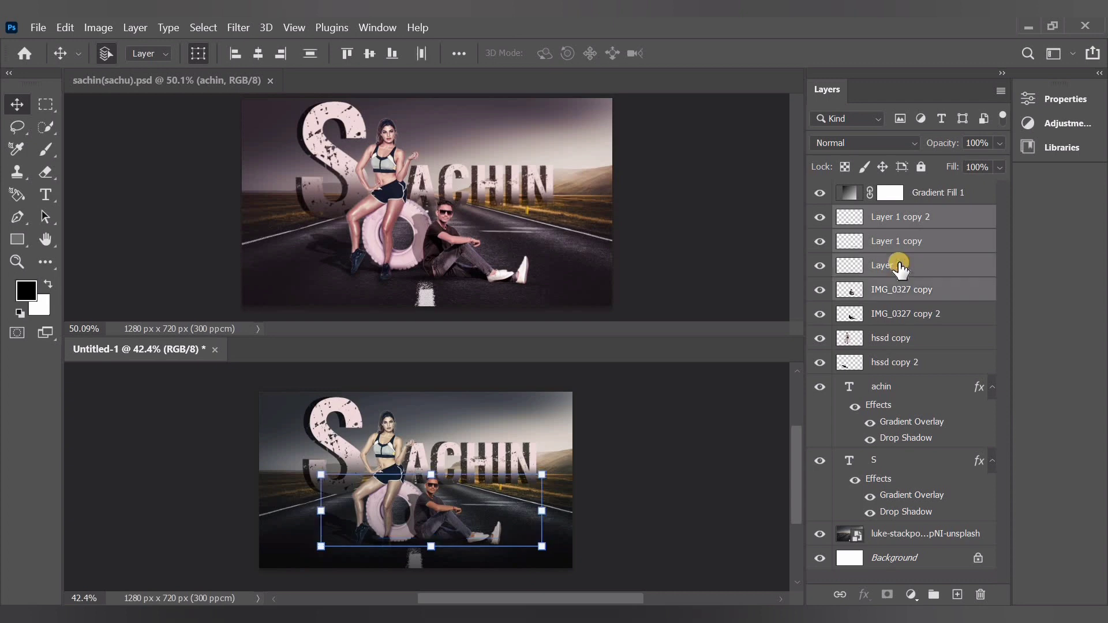
left_click(907, 364, "shift")
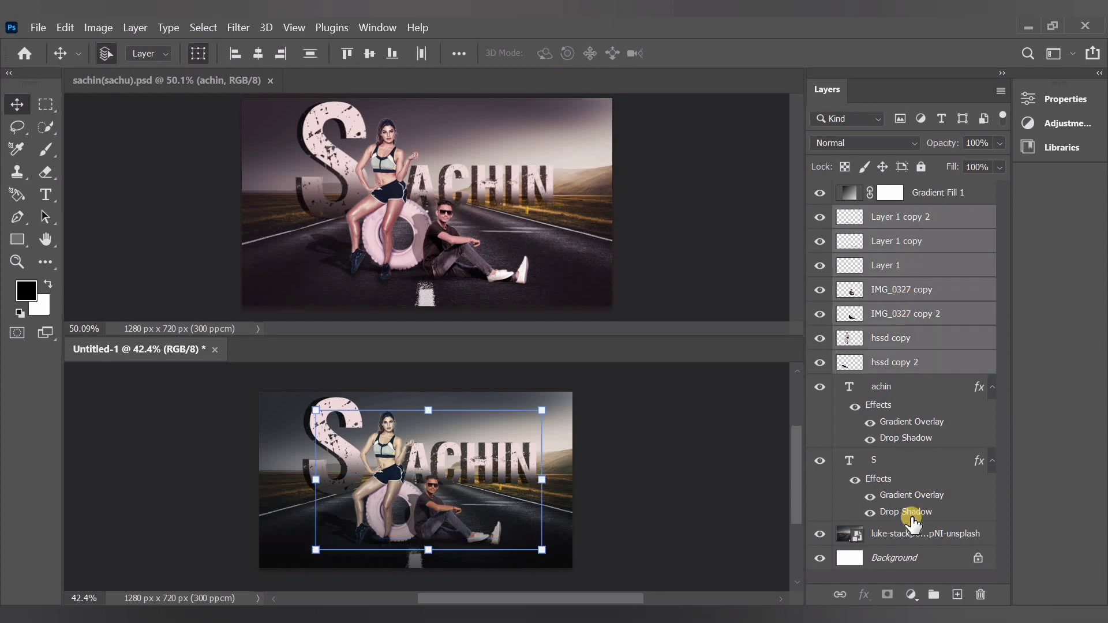
left_click(932, 595)
left_click(900, 558)
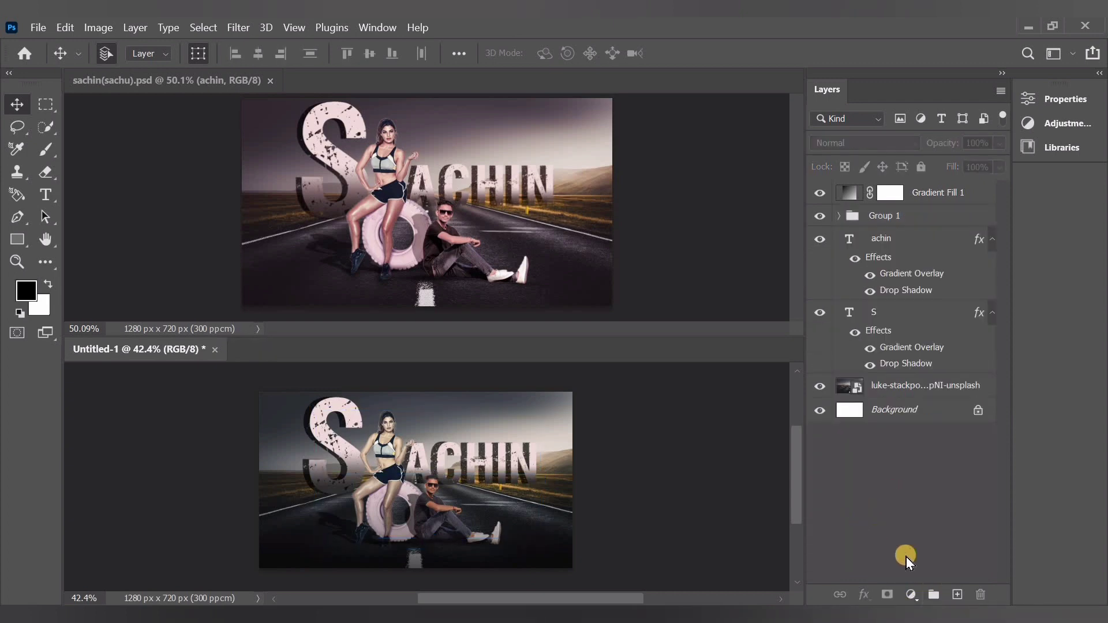
Add a Selective Color adjustment clipped to the hssd copy layer, setting Reds to Cyan -40, Yellow -92 and Black +64
left_click(840, 216)
left_click(908, 364)
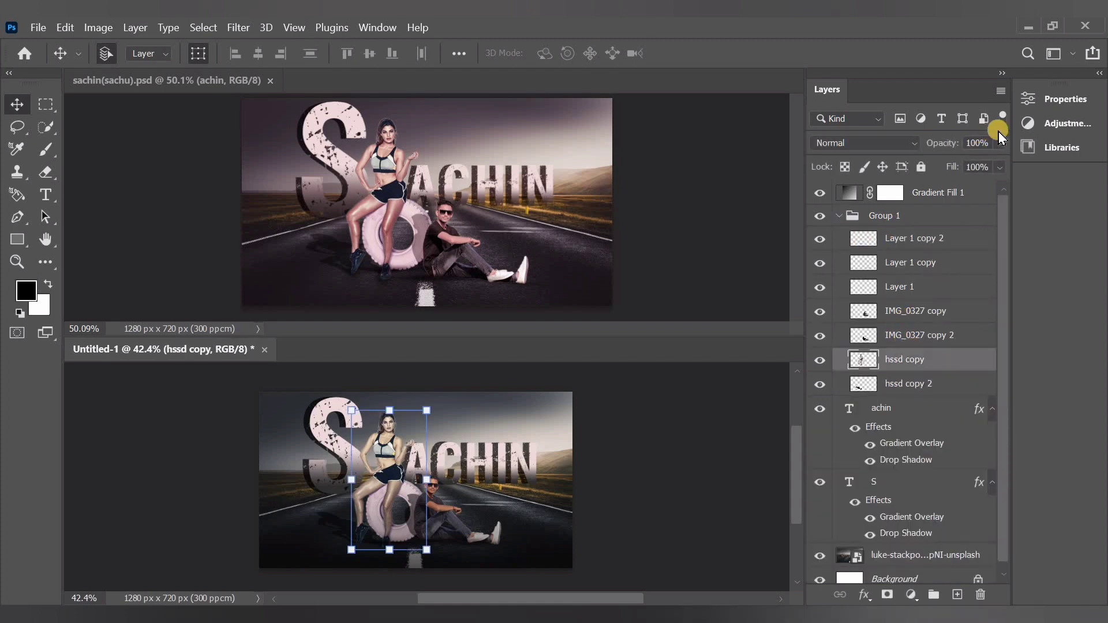
left_click(1048, 123)
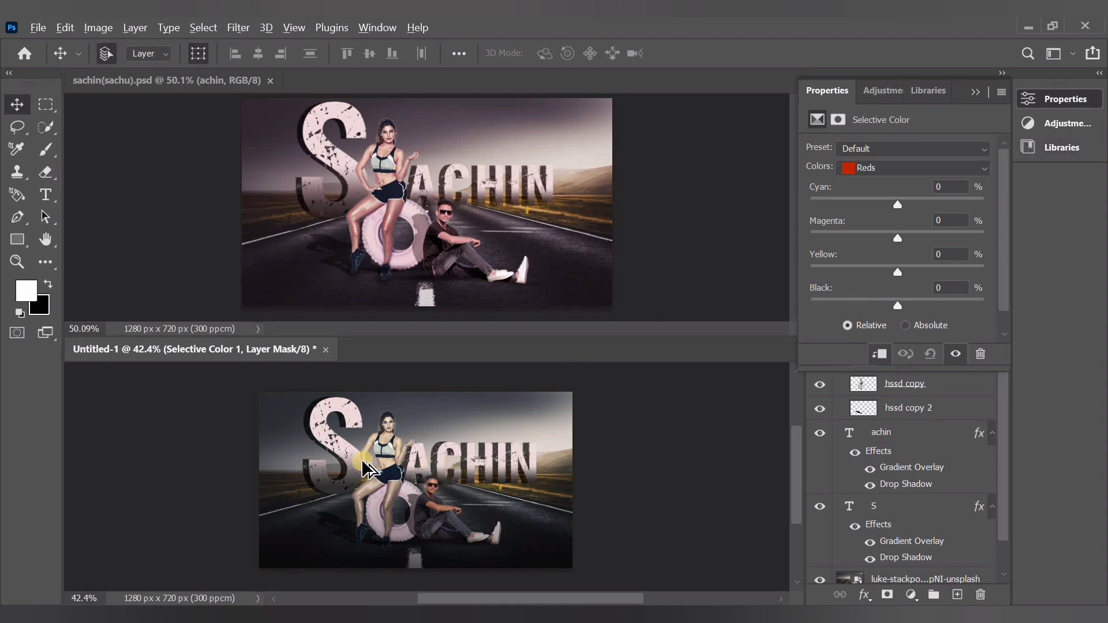
scroll(372, 466, "up", 3)
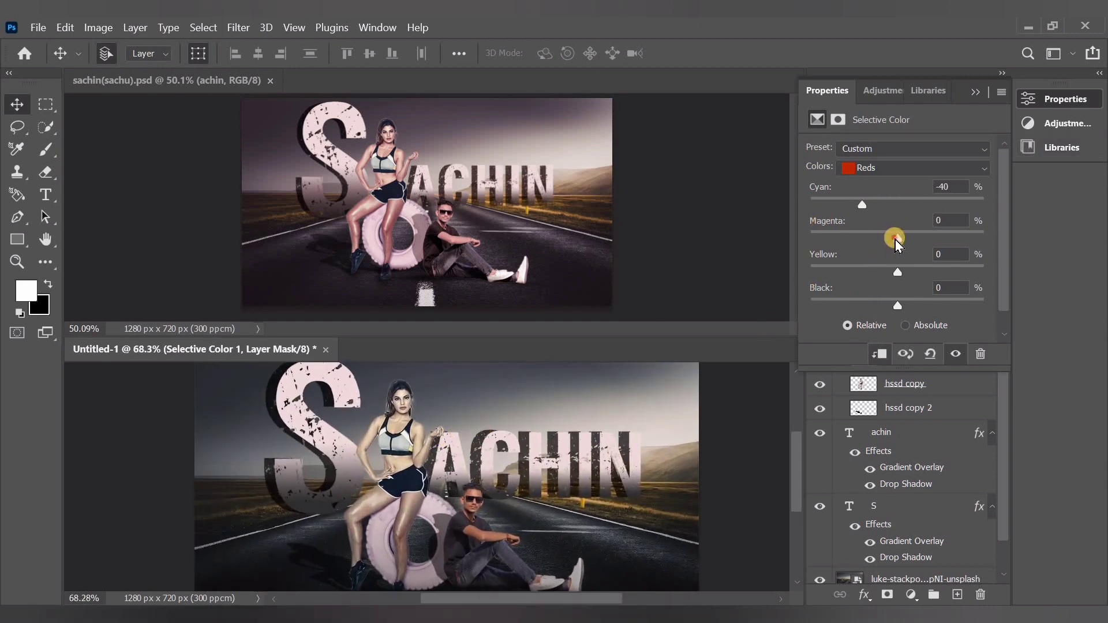
left_click_drag(898, 238, 837, 280)
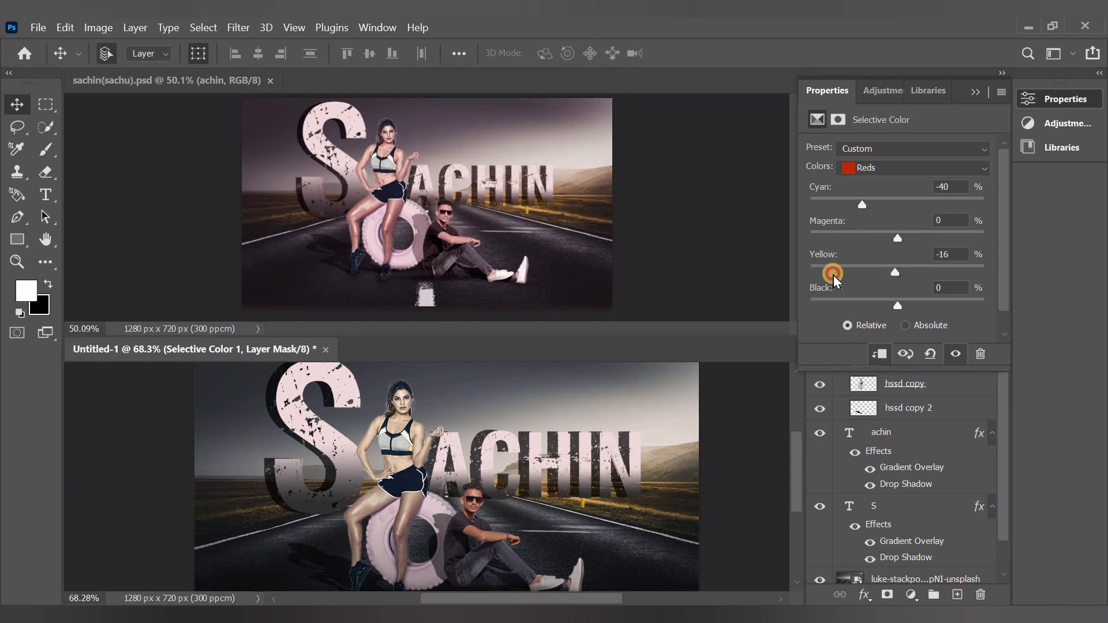
left_click_drag(893, 301, 853, 303)
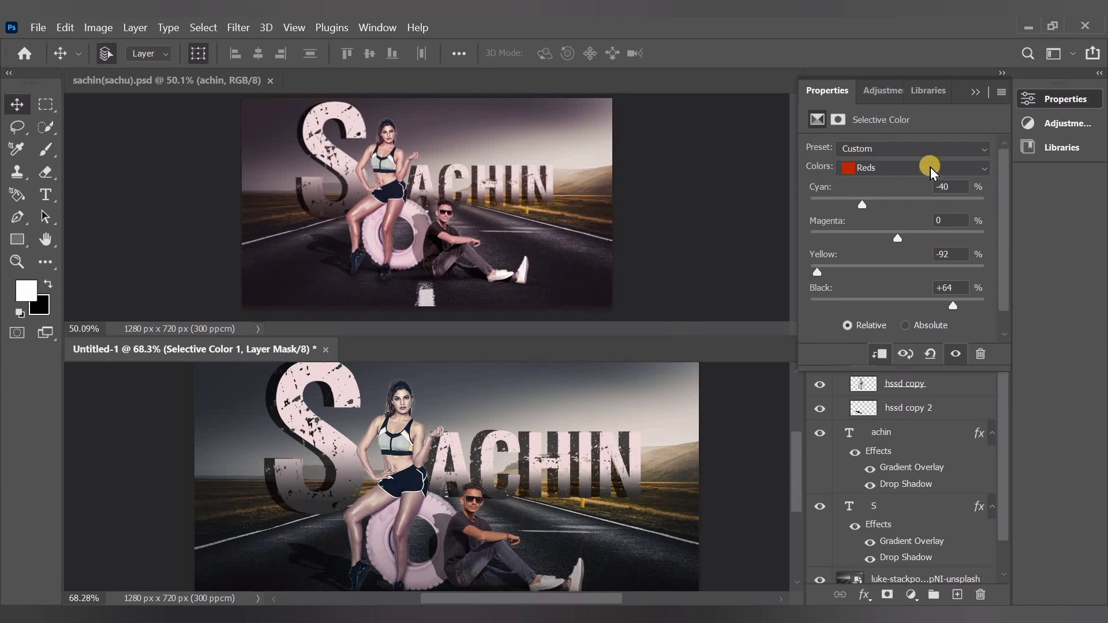
left_click(976, 92)
Clip a Selective Color adjustment to the IMG_0327 copy layer, with Reds at Cyan -70, Magenta +66 and Black -83
left_click(905, 311)
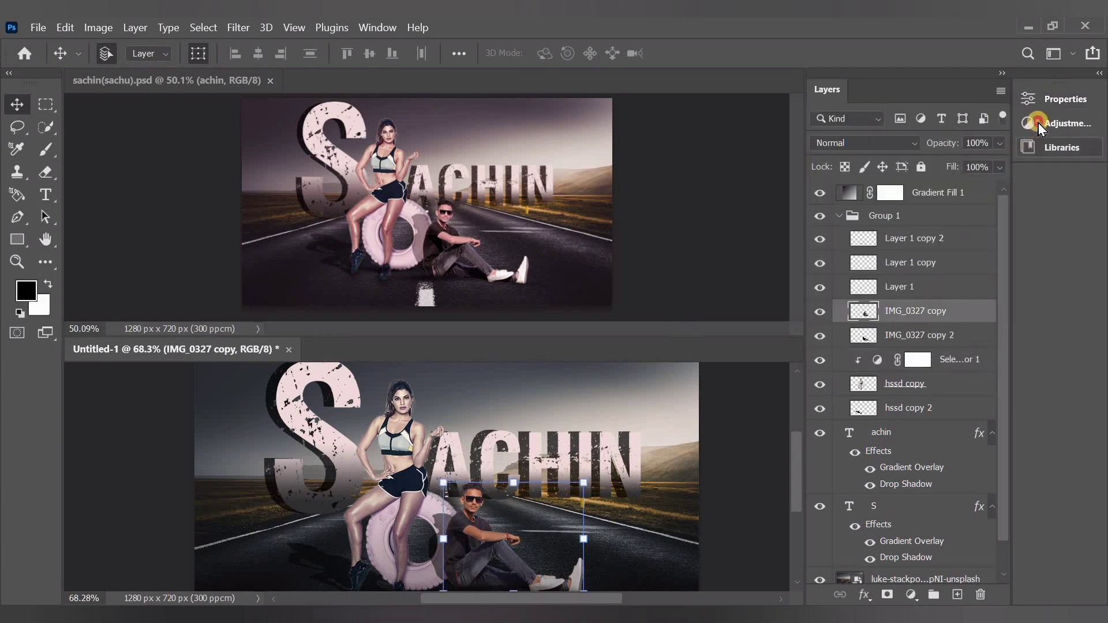
left_click(1038, 124)
left_click(898, 181)
left_click(880, 355)
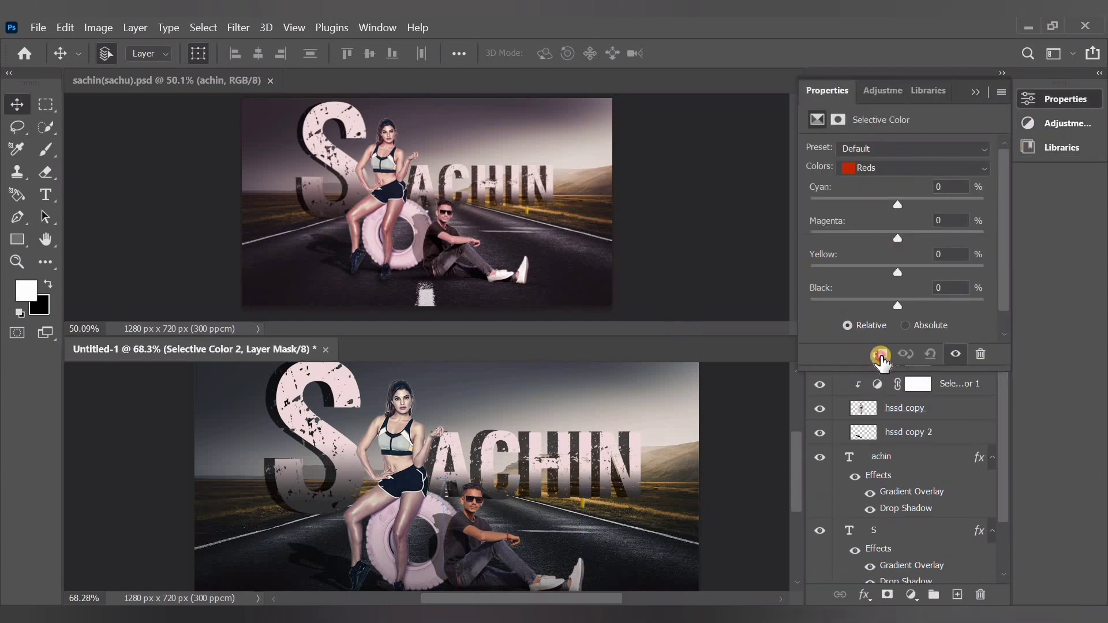
left_click_drag(898, 205, 854, 204)
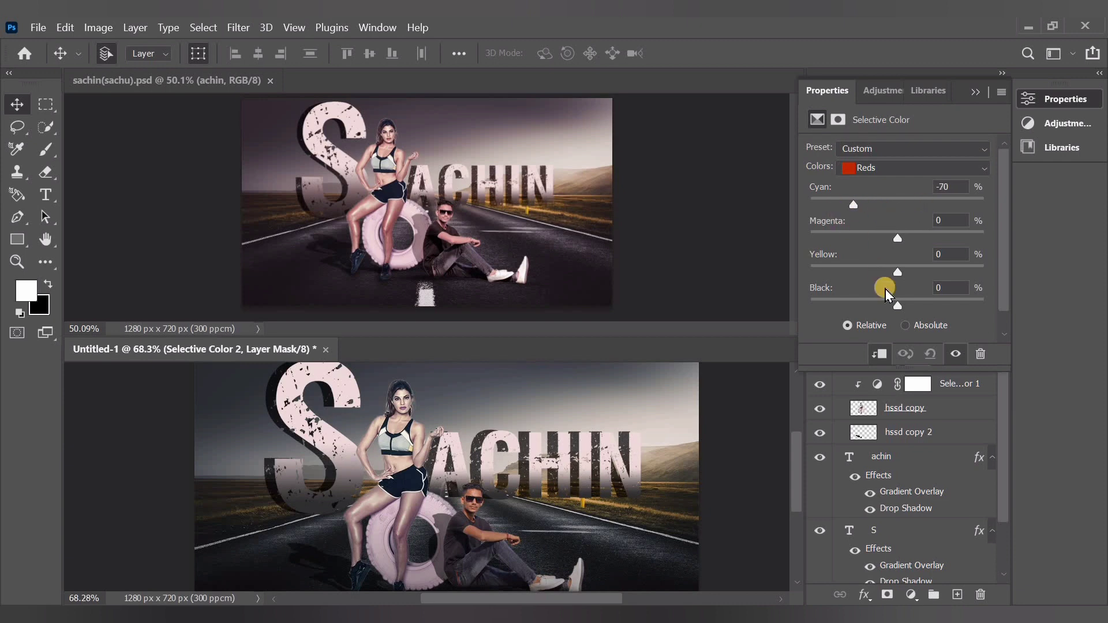
left_click_drag(843, 307, 828, 310)
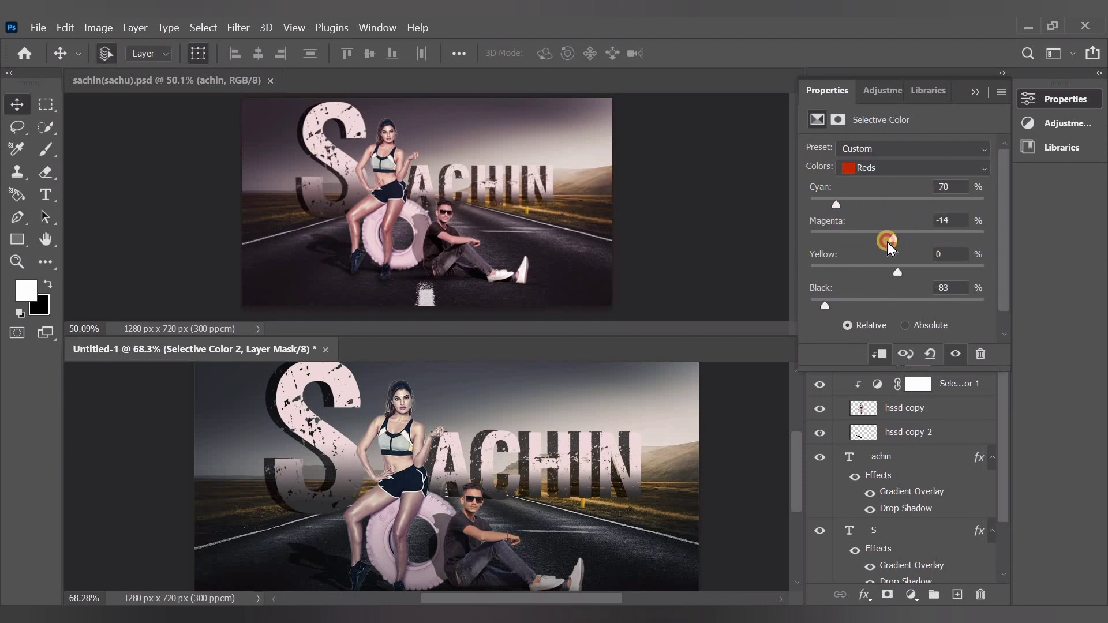
left_click_drag(888, 242, 955, 244)
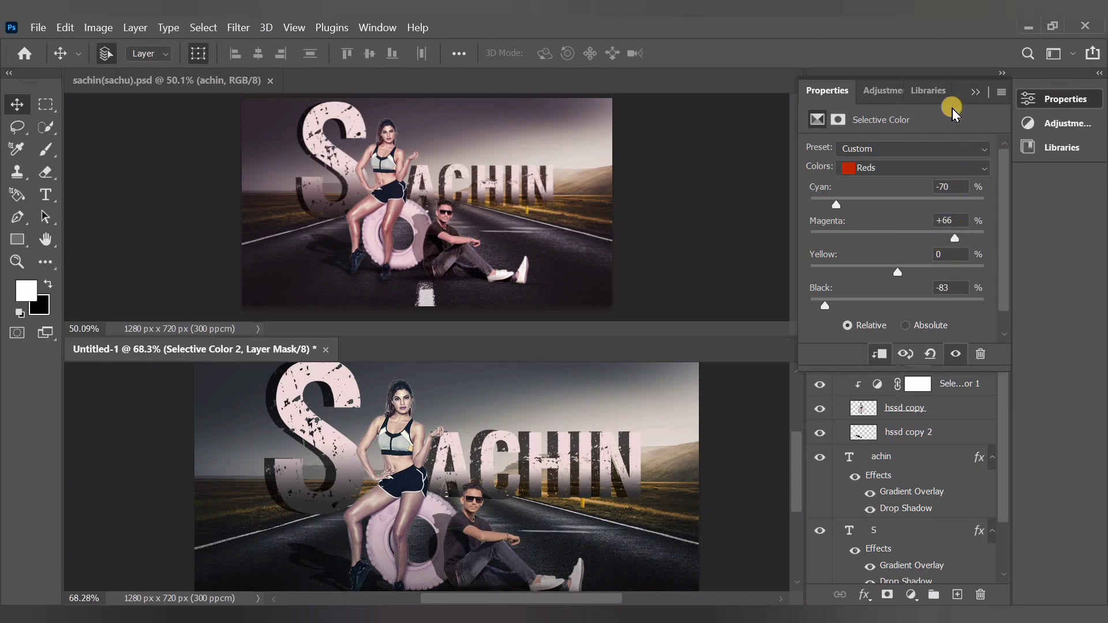
left_click(975, 90)
Collapse Group 1 and add an unclipped Selective Color adjustment above all layers, setting Reds to Cyan -64 and Magenta +39 and adjusting Yellow
scroll(938, 353, "down", 3)
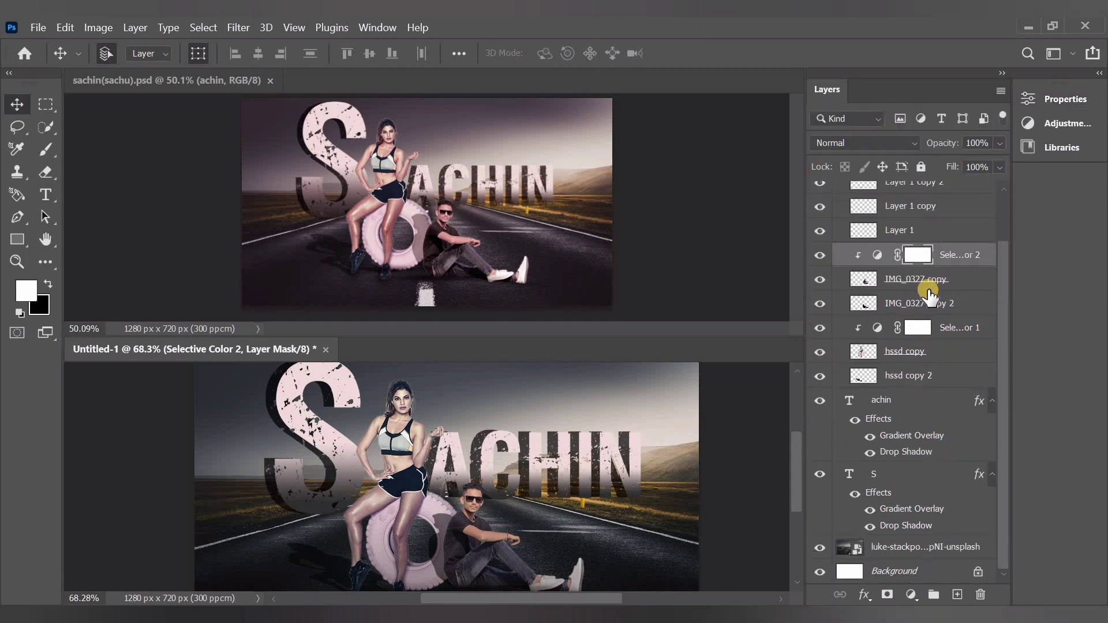
scroll(889, 248, "up", 3)
left_click(839, 216)
left_click(955, 462)
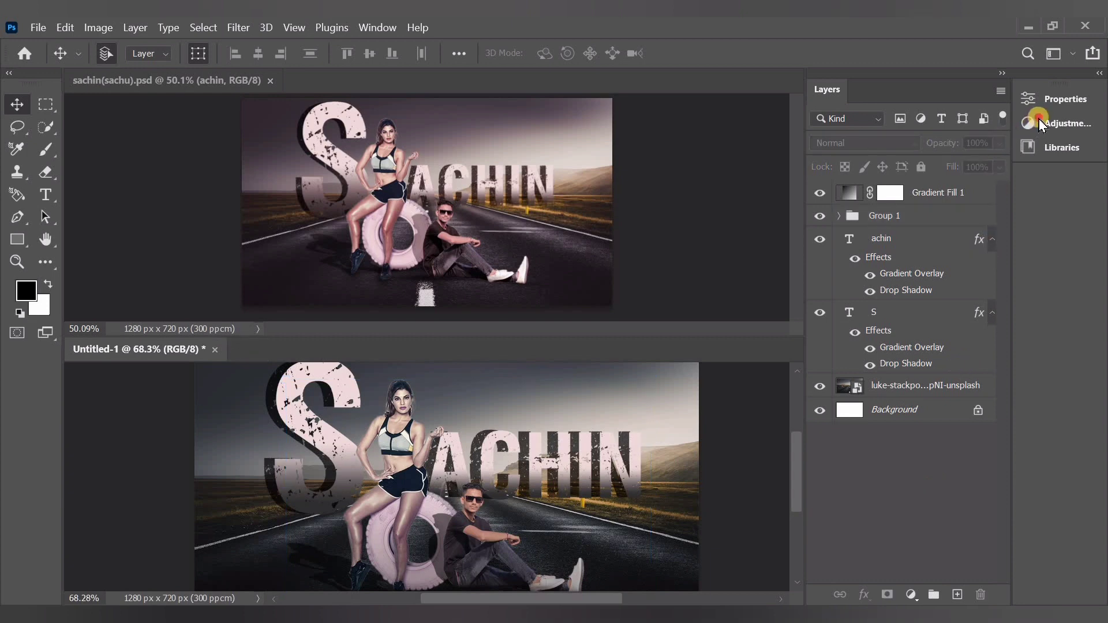
left_click(1043, 121)
left_click(908, 177)
left_click_drag(898, 204, 824, 203)
left_click_drag(921, 203, 843, 203)
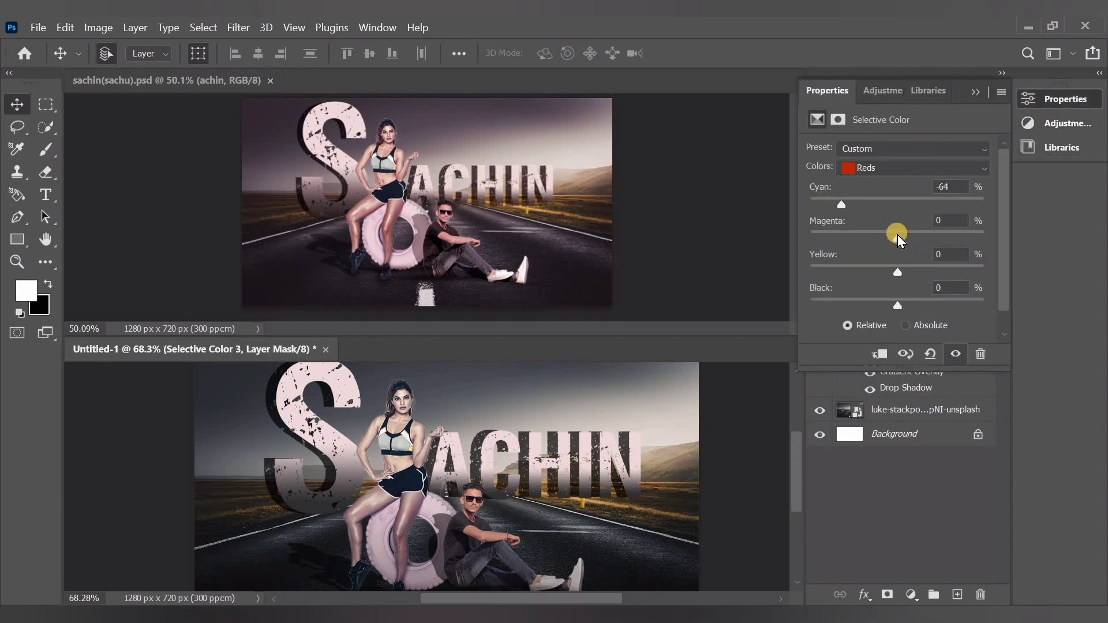
left_click_drag(898, 234, 922, 237)
left_click_drag(898, 272, 821, 273)
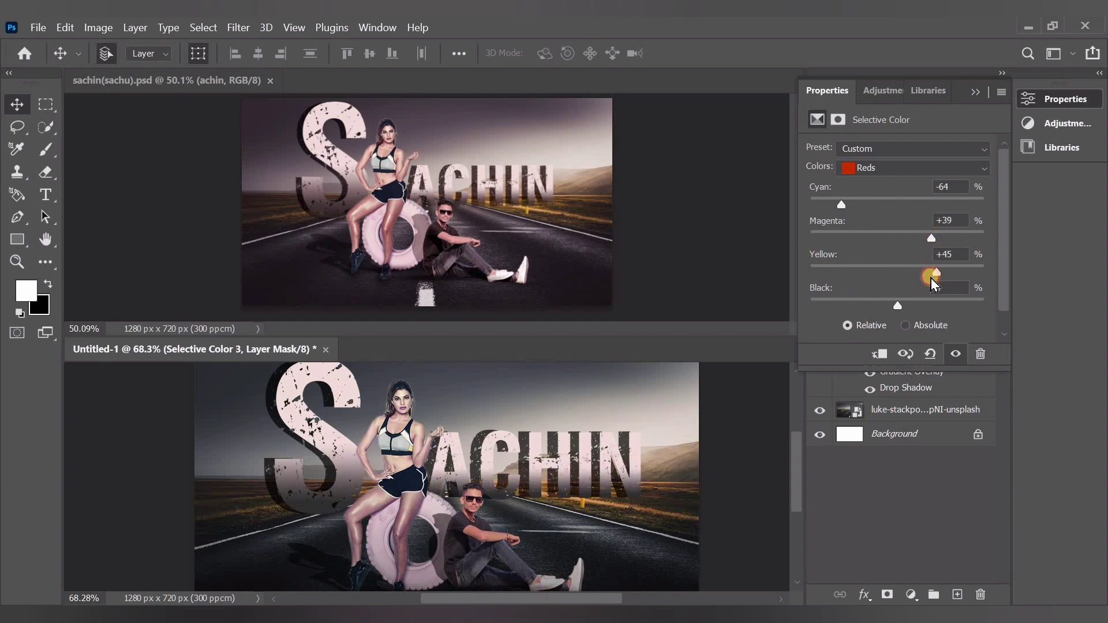
Set the Neutrals in the topmost Selective Color adjustment to Cyan -13 and Magenta +3
left_click(892, 173)
left_click(891, 280)
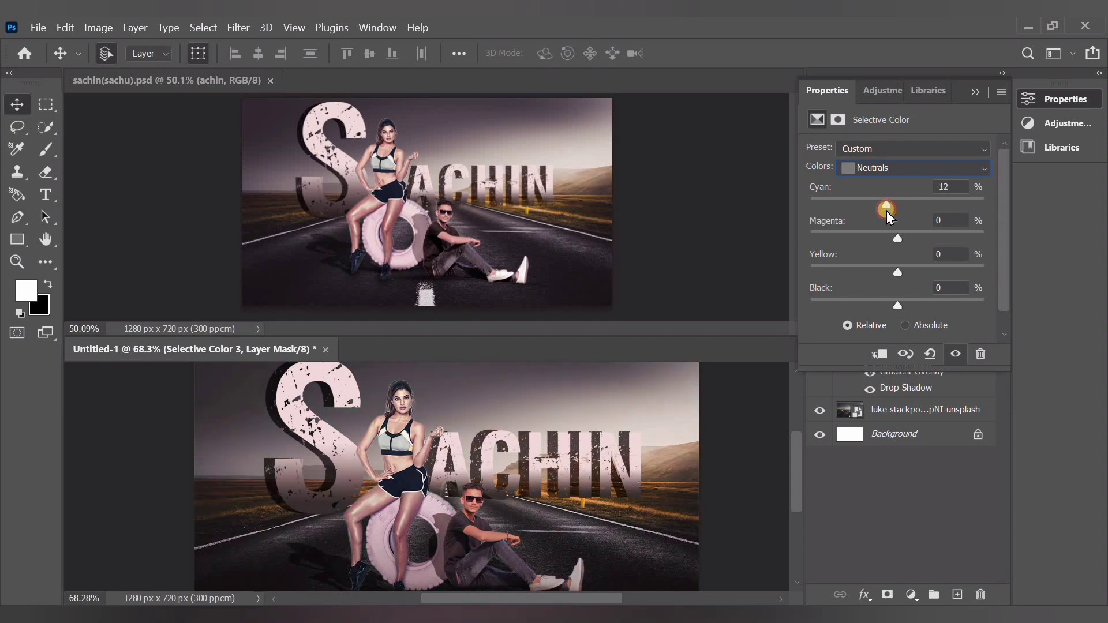
left_click_drag(901, 243, 903, 245)
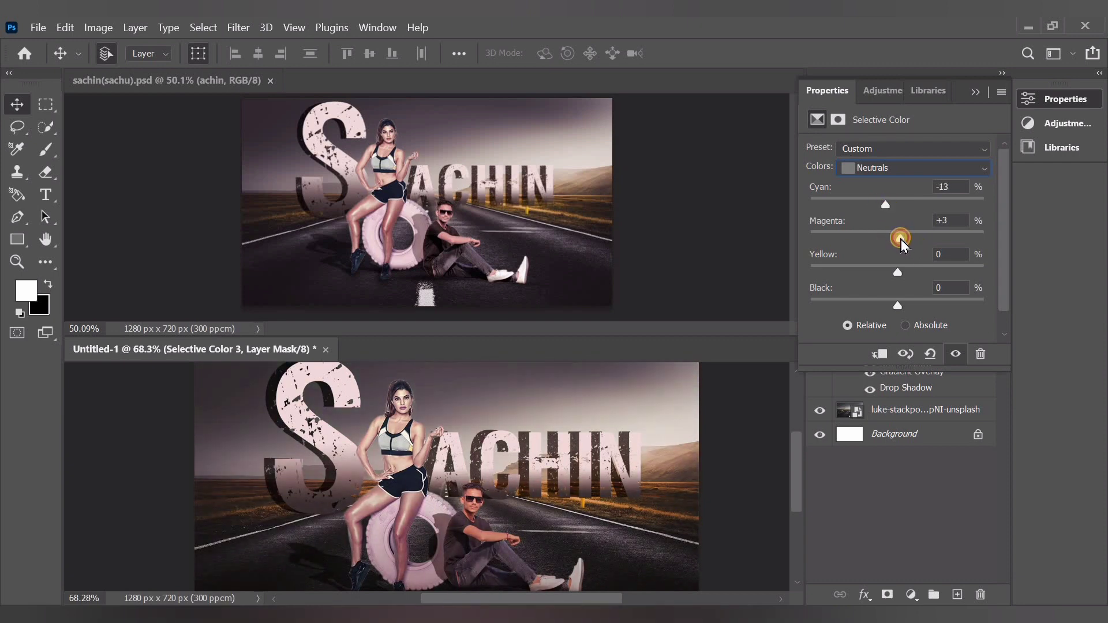
scroll(898, 285, "down", 1)
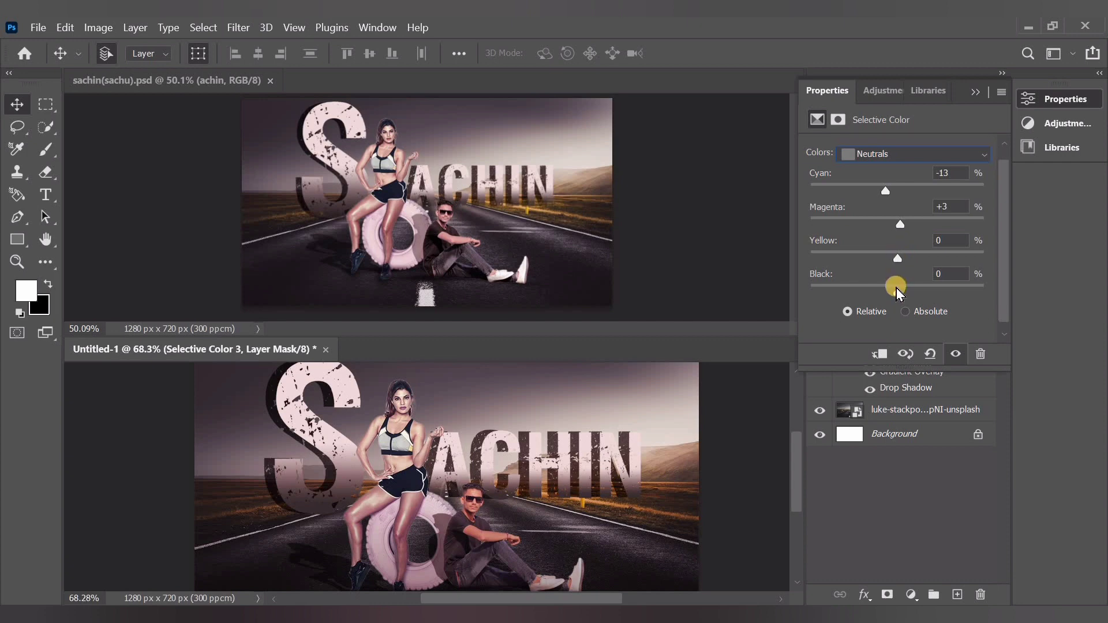
left_click(976, 92)
left_click(880, 487)
Rasterize the achin text layer for the Eraser tool, with opacity 34% and brush size 81 px
left_click(910, 262)
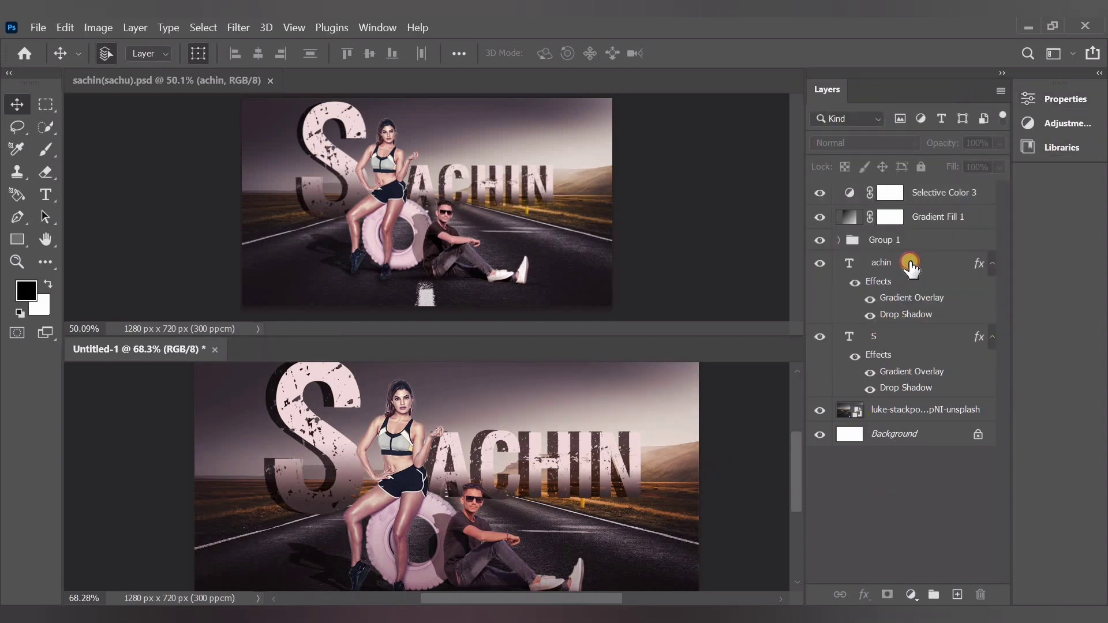
left_click(45, 172)
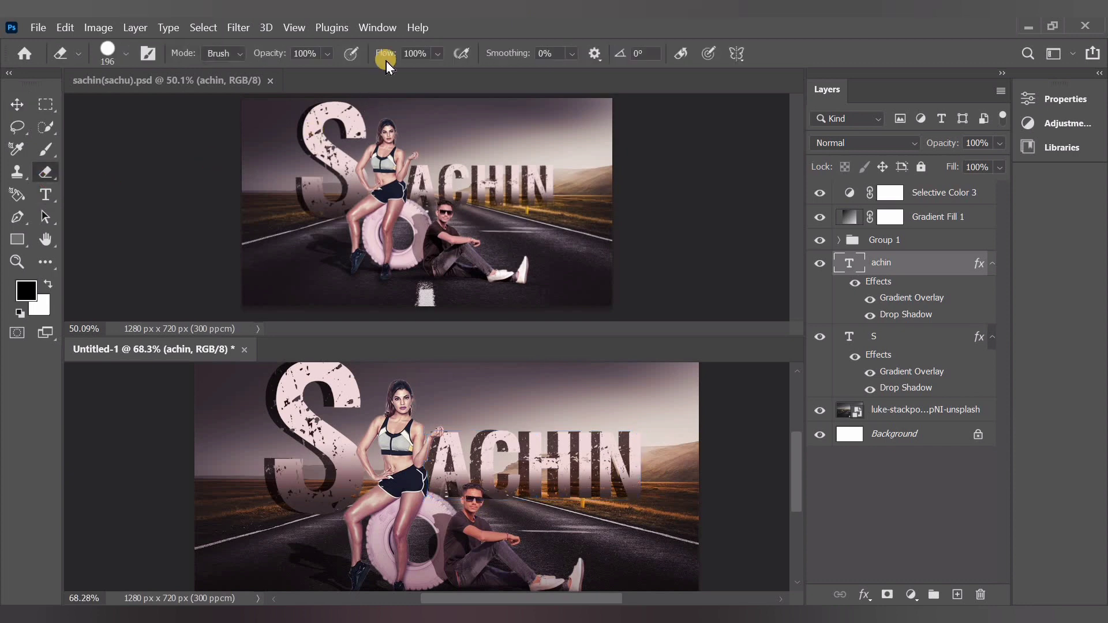
left_click(328, 54)
left_click_drag(334, 74, 305, 73)
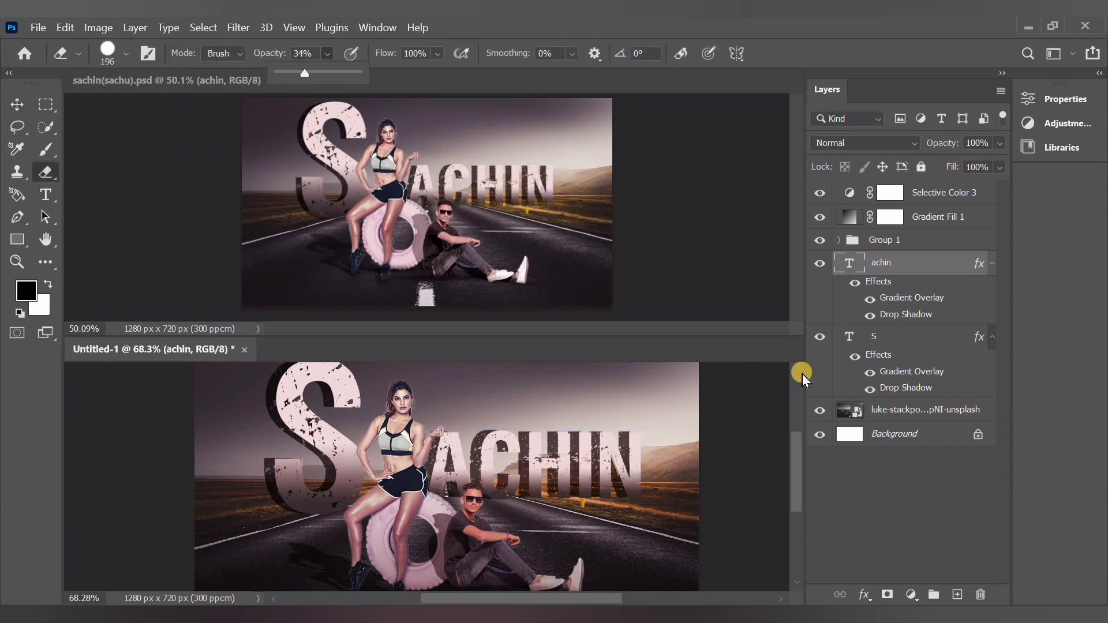
left_click(585, 468)
left_click(568, 281)
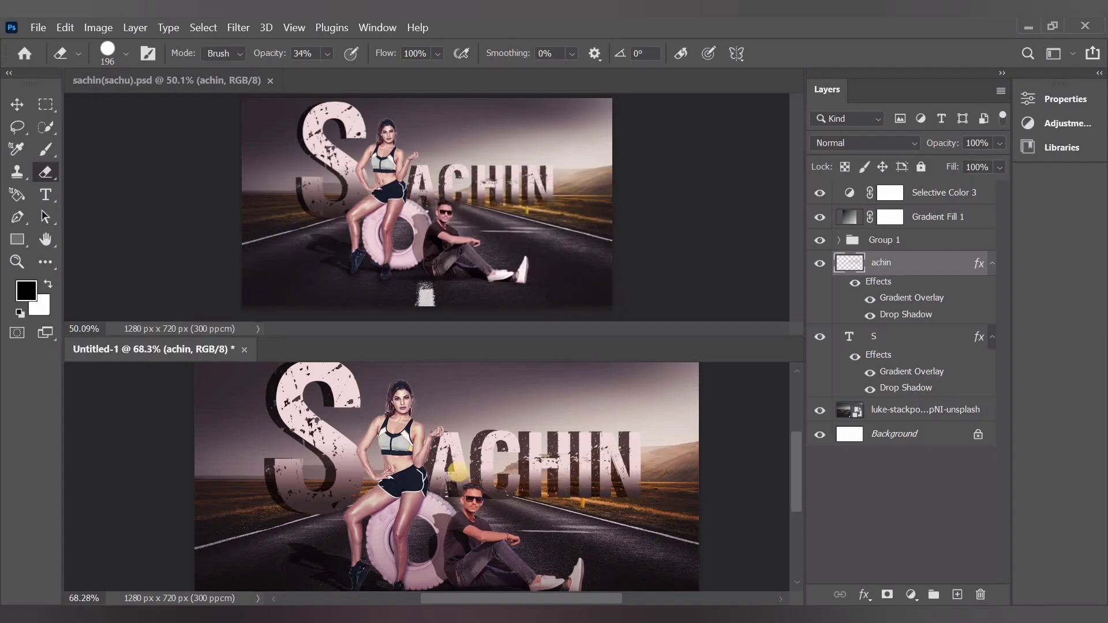
left_click(126, 53)
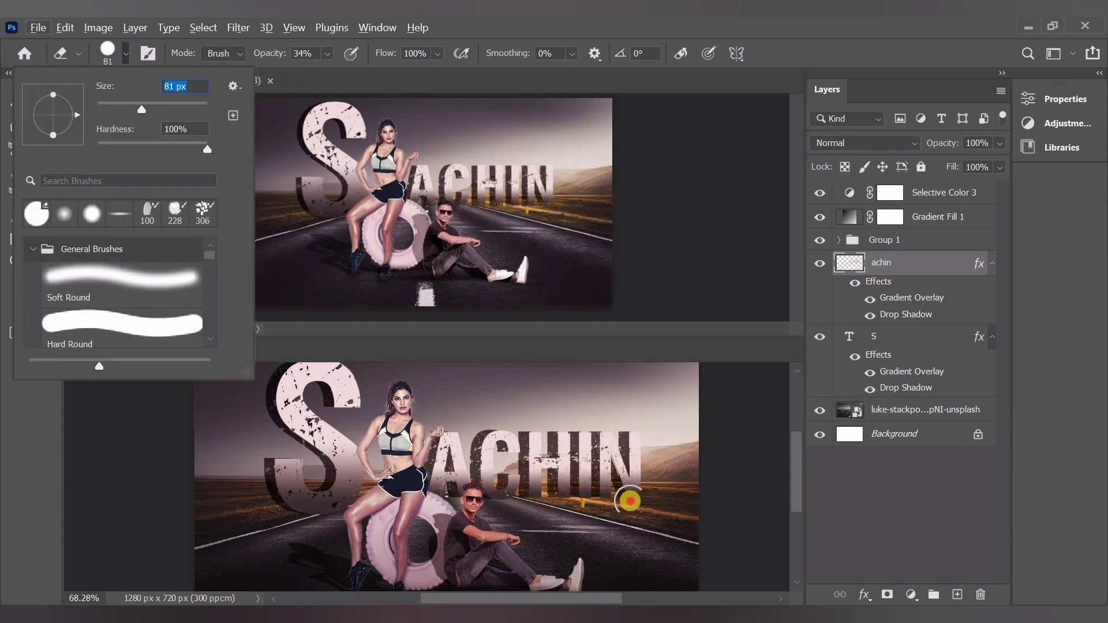
key("Return")
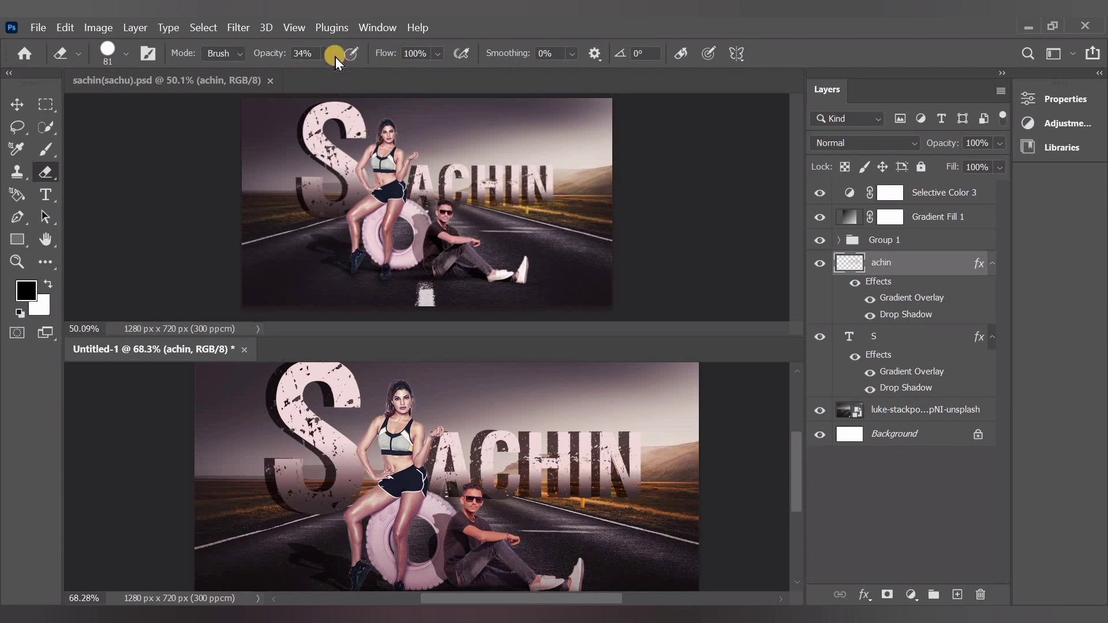
Fade the bottom edge of the achin lettering into the ground using a Soft Round eraser at 27% opacity
left_click_drag(336, 72, 334, 73)
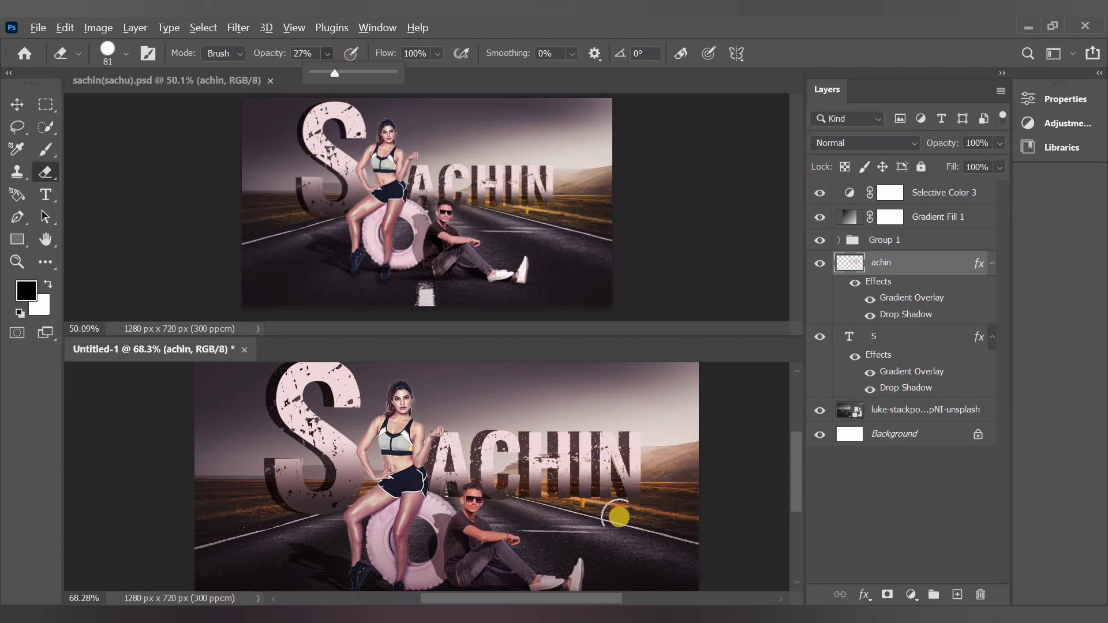
scroll(618, 516, "up", 5)
scroll(619, 520, "down", 1)
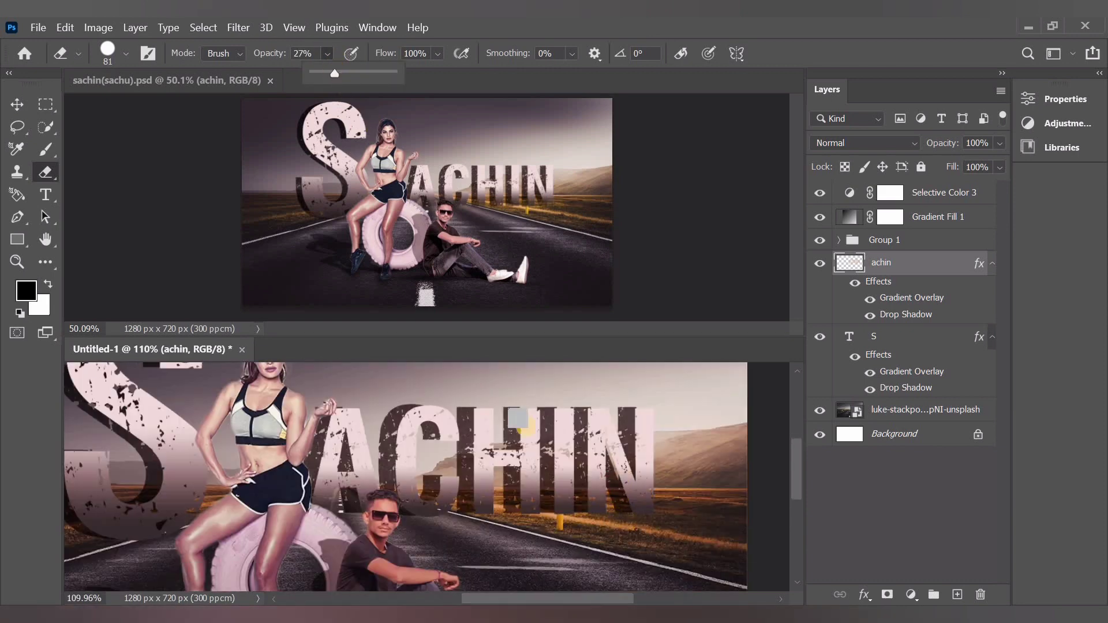
left_click(128, 54)
left_click(36, 214)
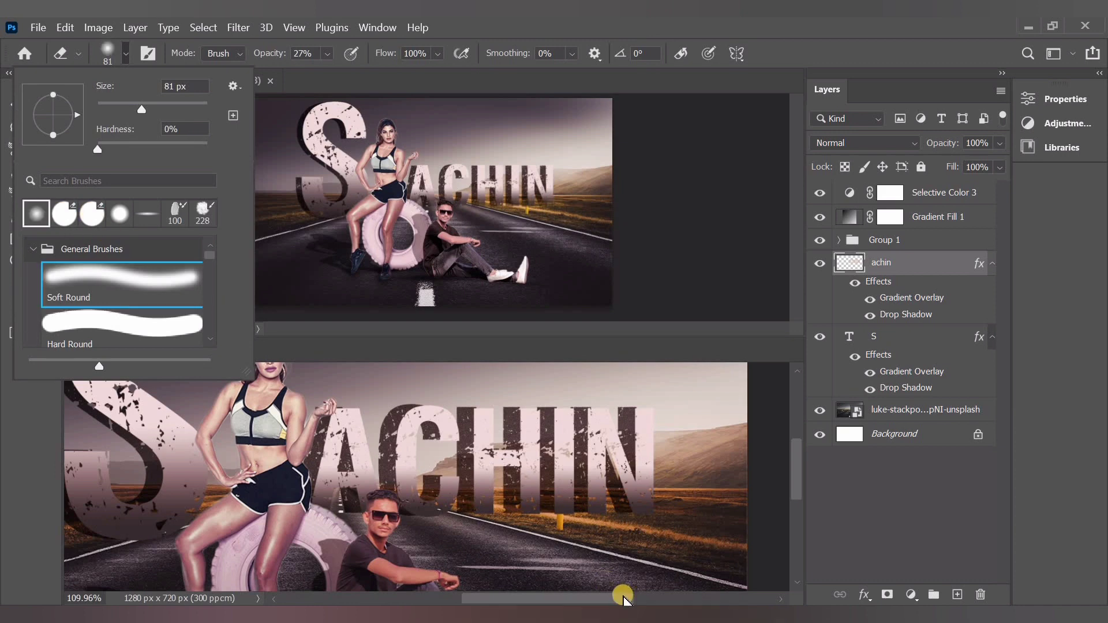
mouse_move(649, 525)
left_mouse_down()
mouse_move(584, 522)
mouse_move(593, 512)
mouse_move(564, 506)
mouse_move(646, 516)
mouse_move(329, 525)
mouse_move(375, 523)
mouse_move(142, 539)
left_mouse_up()
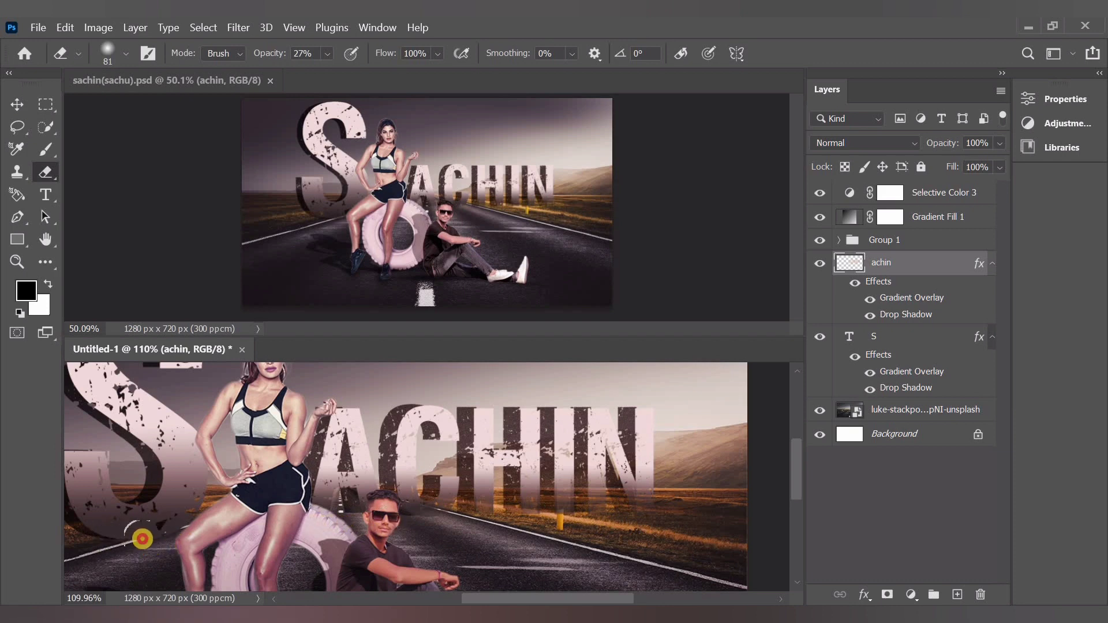
Rasterize the S text layer and softly erase the bottom edge of the letter where it meets the road
left_click(908, 337)
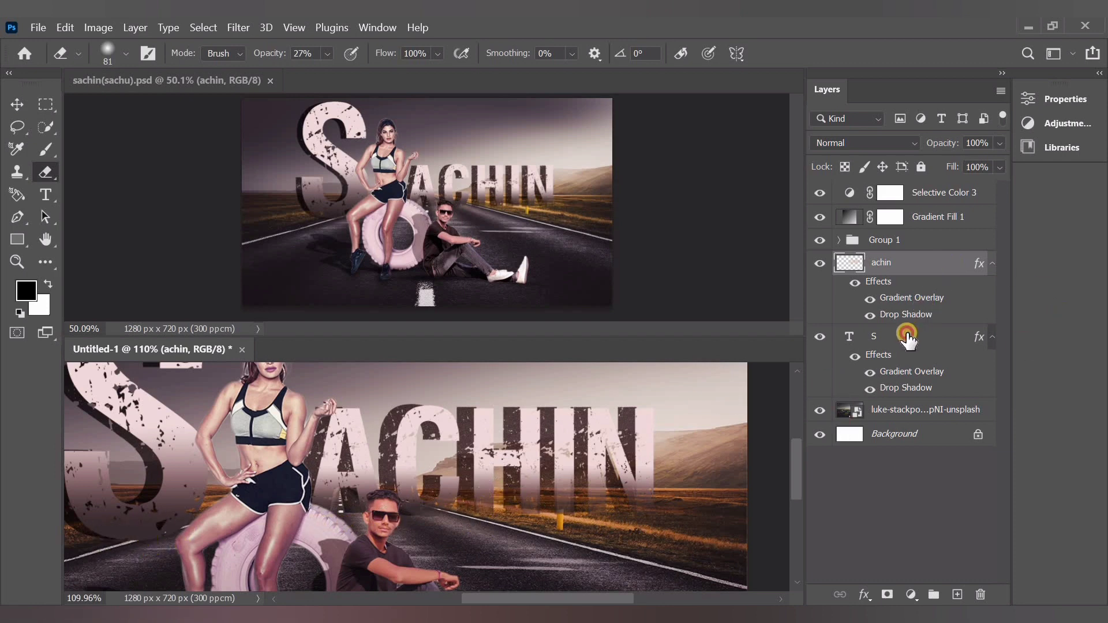
left_click(131, 552)
left_click(544, 285)
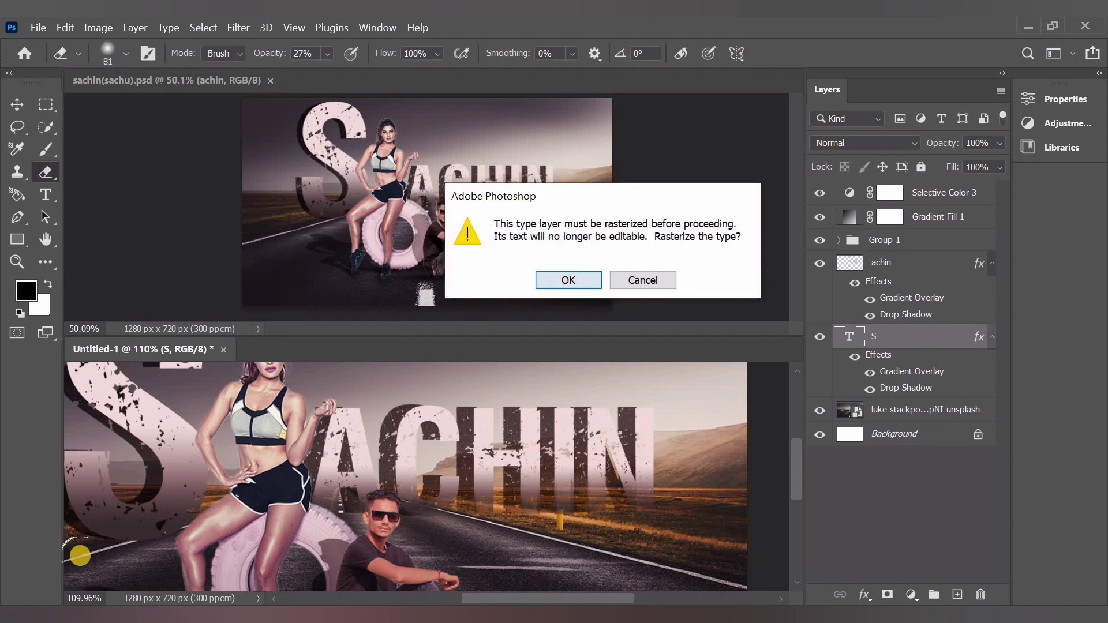
mouse_move(80, 555)
left_mouse_down()
mouse_move(184, 548)
mouse_move(141, 541)
mouse_move(93, 553)
mouse_move(204, 553)
left_mouse_up()
scroll(322, 488, "down", 6)
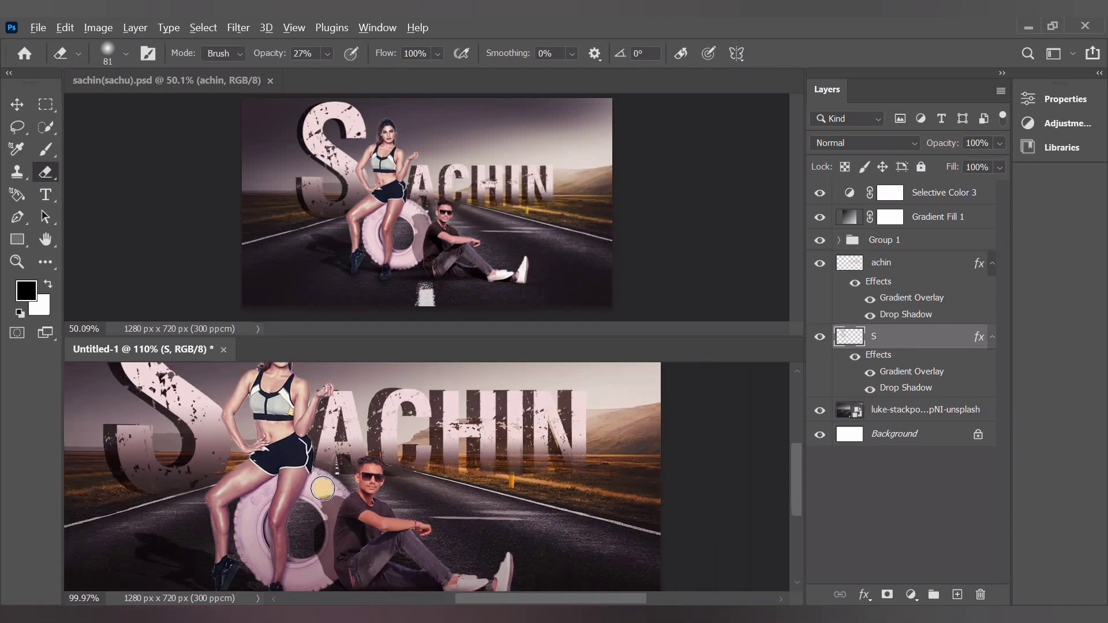
left_click_drag(323, 488, 495, 496)
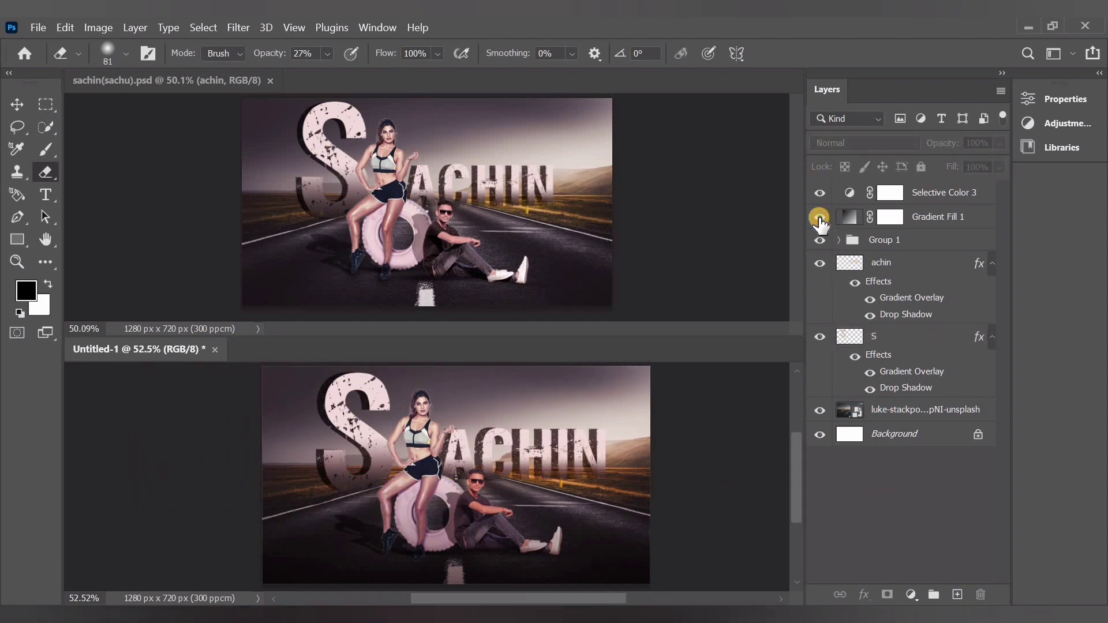
Hide and show Gradient Fill 1 to compare the road with and without the darkening
left_click(819, 217)
left_click(820, 217)
scroll(493, 491, "up", 1)
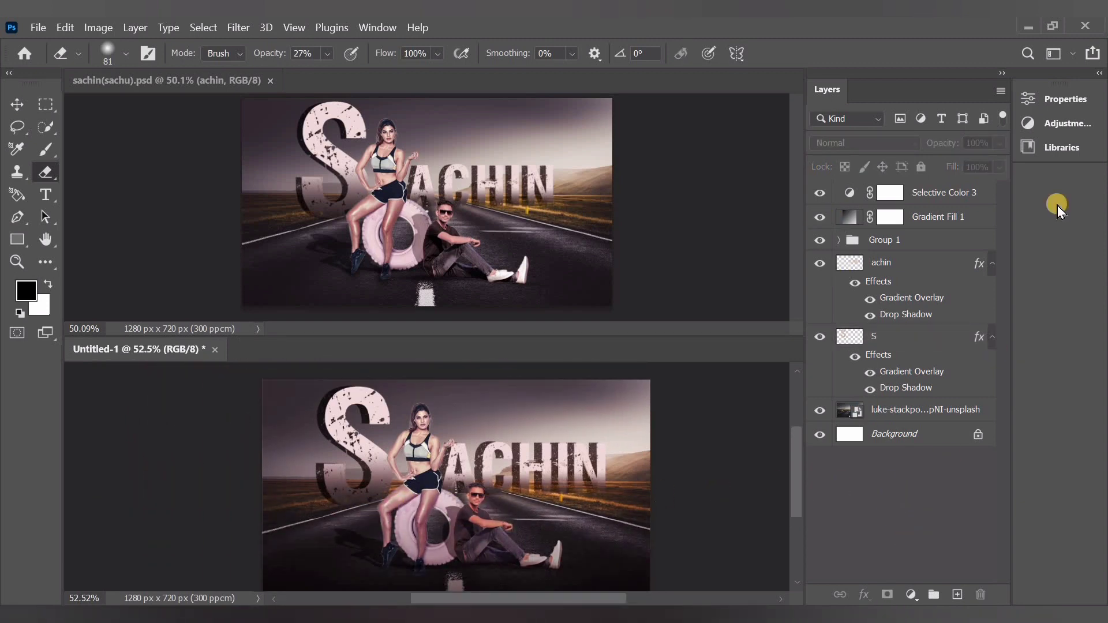
Add another Selective Color adjustment above all layers and shift its Reds, with Cyan at -4
left_click(1052, 124)
left_click(908, 178)
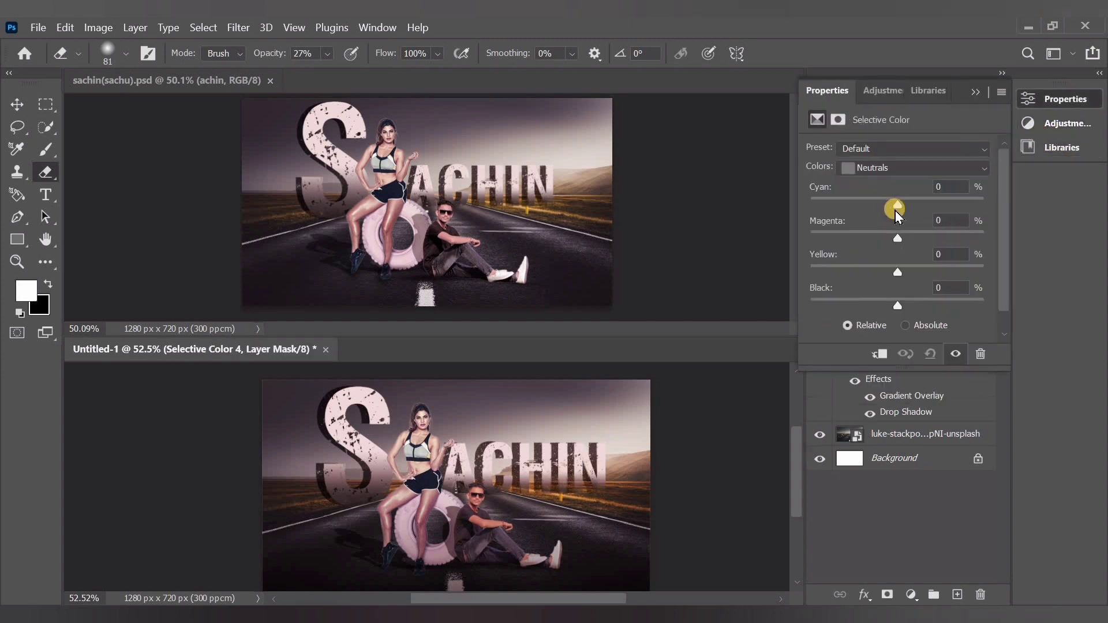
left_click(889, 168)
left_click(923, 296)
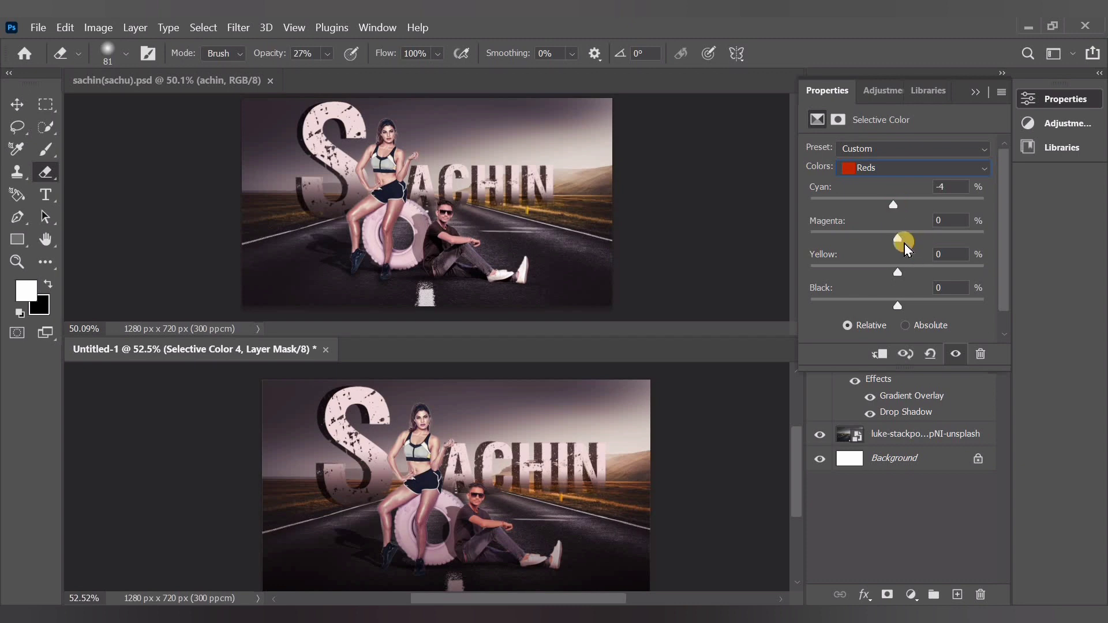
left_click_drag(905, 243, 850, 306)
mouse_move(935, 317)
left_mouse_down()
mouse_move(903, 317)
mouse_move(952, 309)
mouse_move(914, 325)
left_mouse_up()
Tune the Neutrals of the new Selective Color adjustment with Cyan about -8 and Black +3, plus slight Magenta and Yellow tweaks
left_click(868, 169)
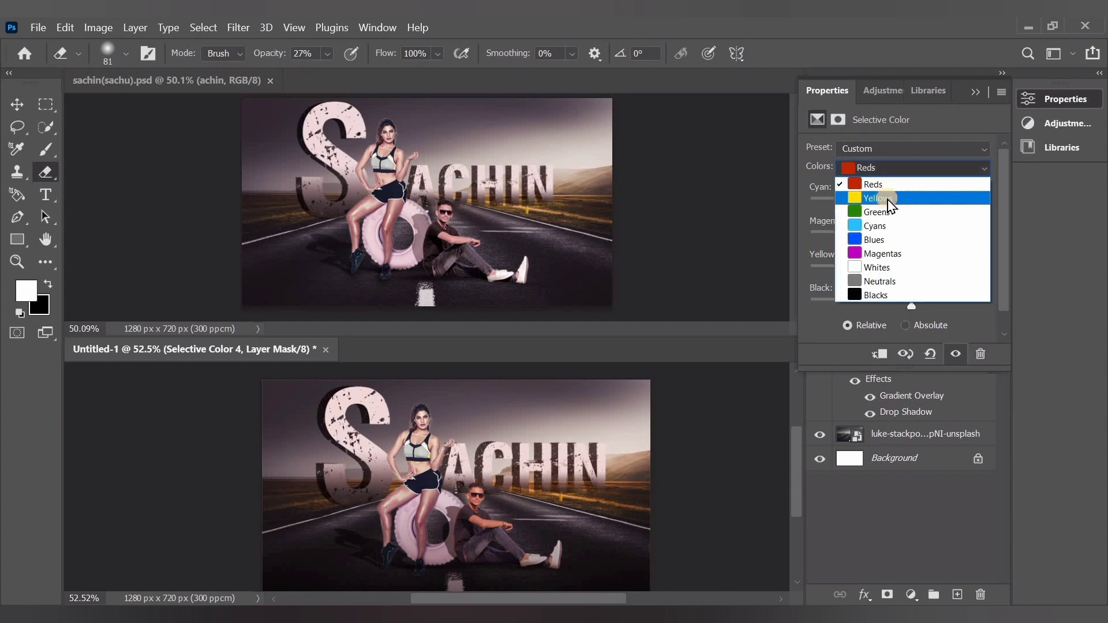
left_click(878, 281)
mouse_move(896, 211)
left_mouse_down()
mouse_move(878, 207)
mouse_move(890, 206)
left_mouse_up()
left_click_drag(897, 299, 901, 301)
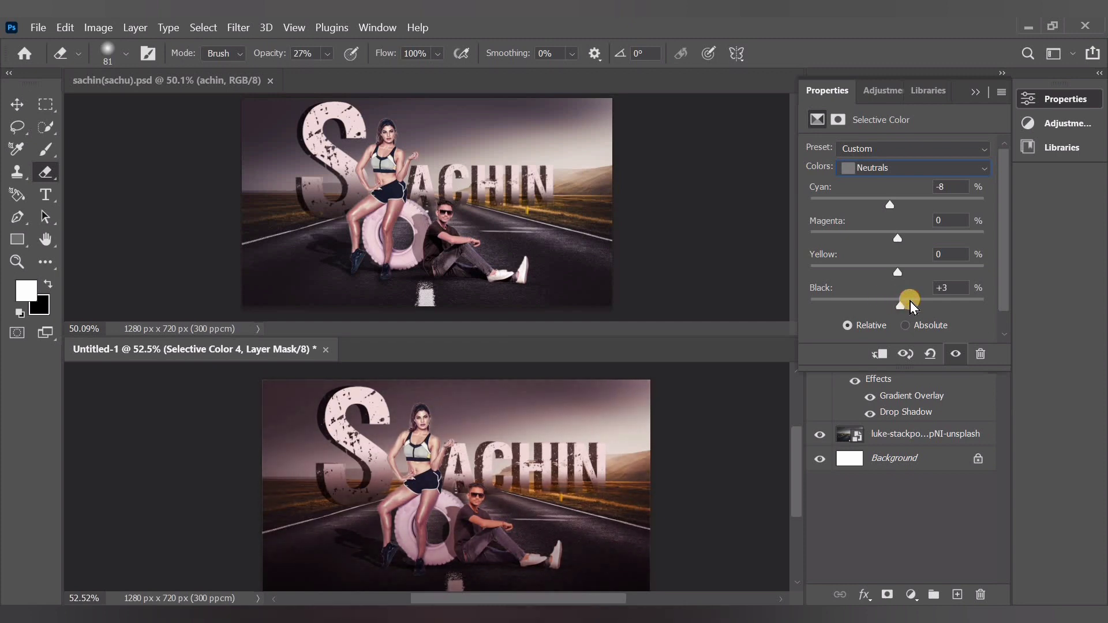
left_click_drag(898, 239, 899, 245)
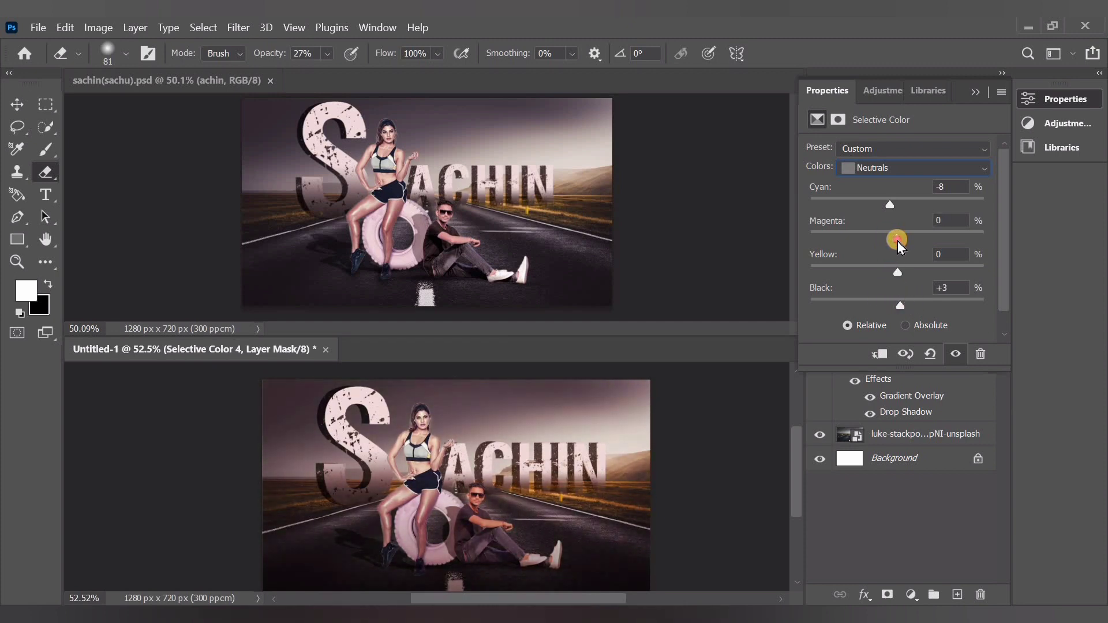
left_click_drag(889, 206, 890, 215)
mouse_move(899, 275)
left_mouse_down()
mouse_move(888, 279)
mouse_move(903, 276)
left_mouse_up()
Refine the Reds of the topmost Selective Color adjustment to Magenta -8, Yellow -3 and Black -1
left_click(897, 170)
left_click(898, 170)
left_click_drag(890, 238, 893, 215)
left_click_drag(912, 305, 897, 276)
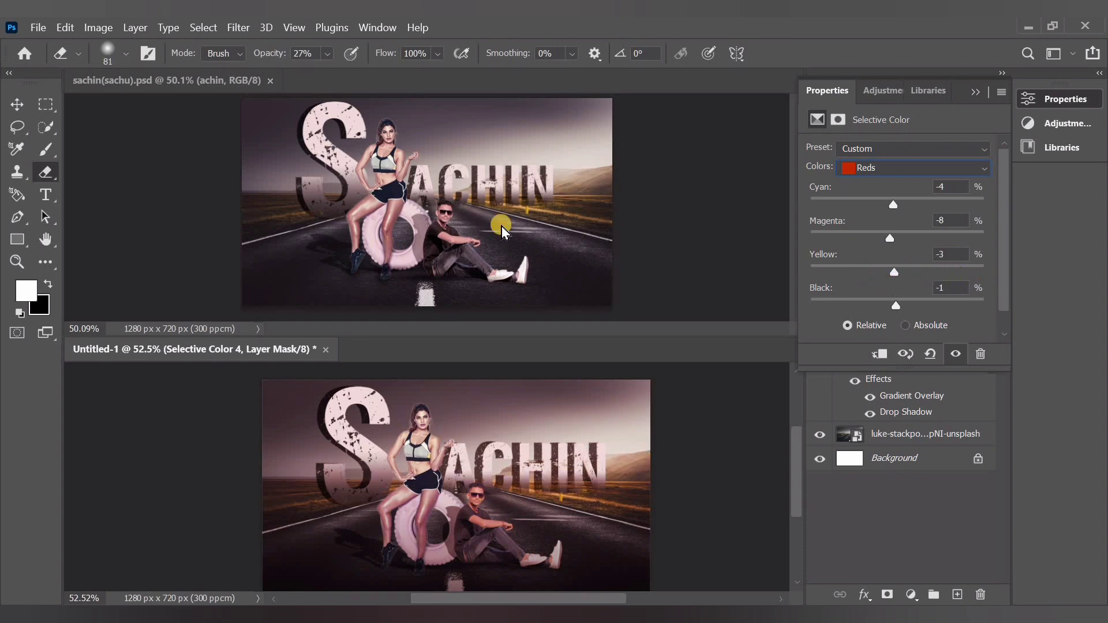
left_click(976, 93)
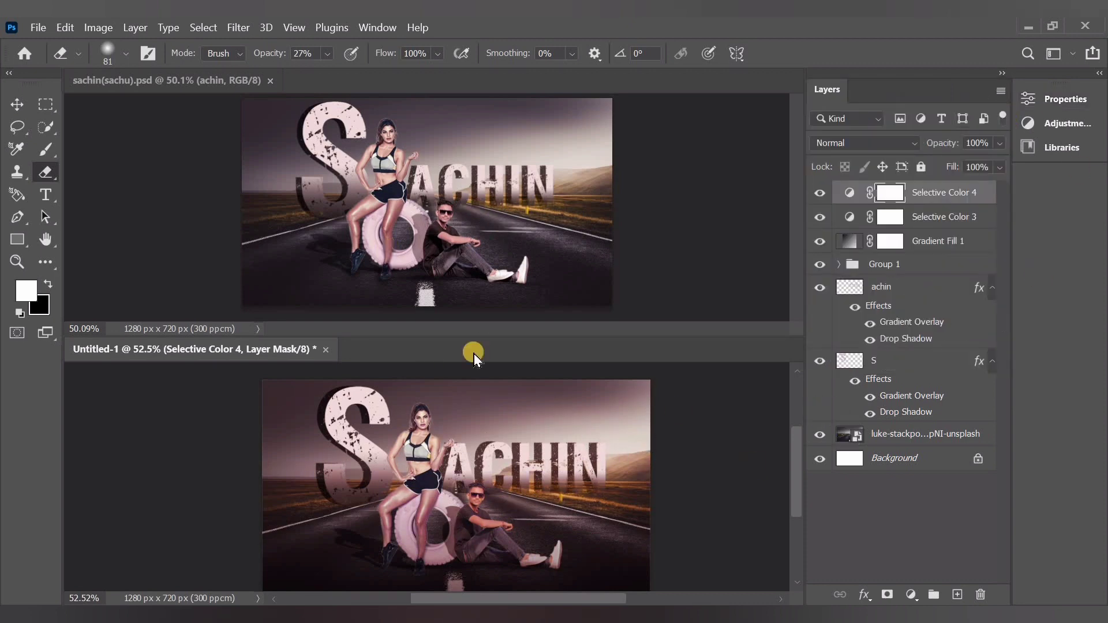